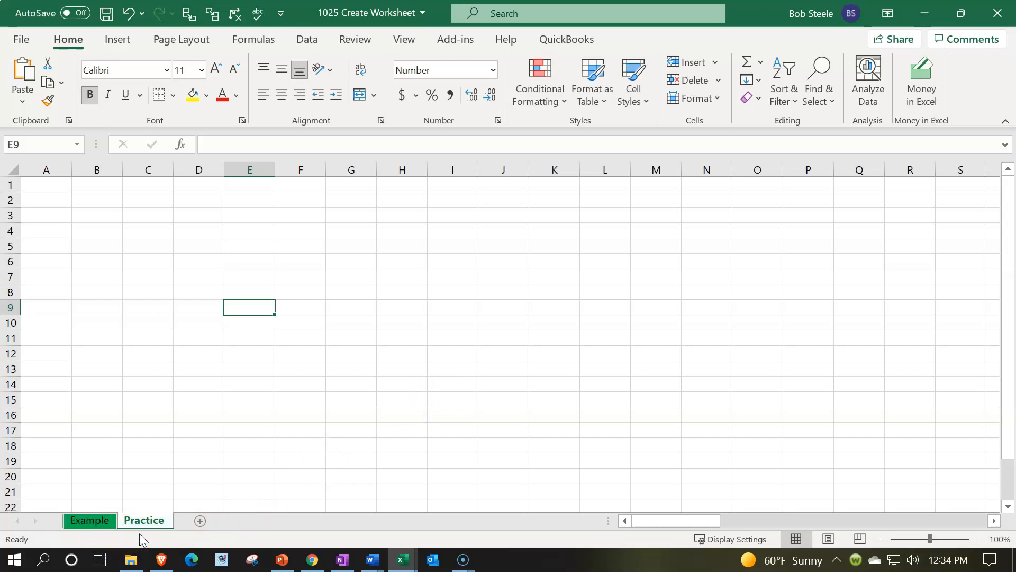
# Step: Examine the journal entry area on the Example sheet, with its date, accounts, debit and credit columns
pyautogui.click(102, 527)
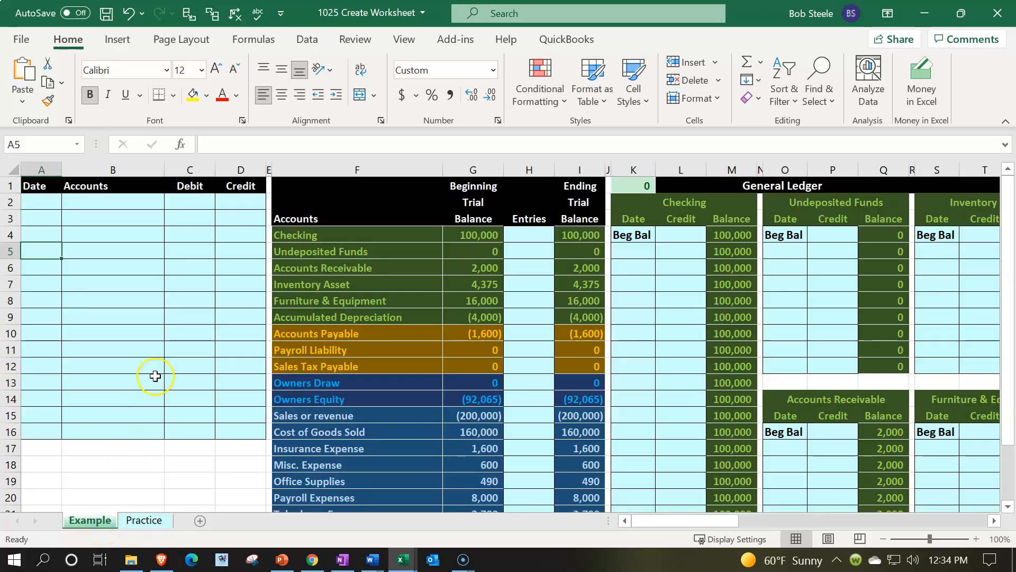
pyautogui.click(155, 376)
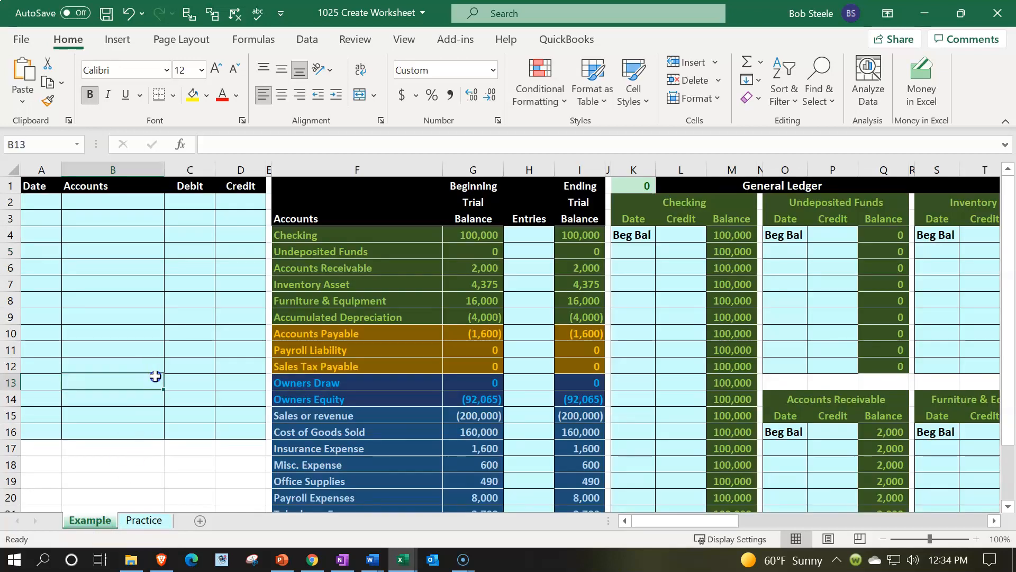
pyautogui.scroll(2, 155, 376)
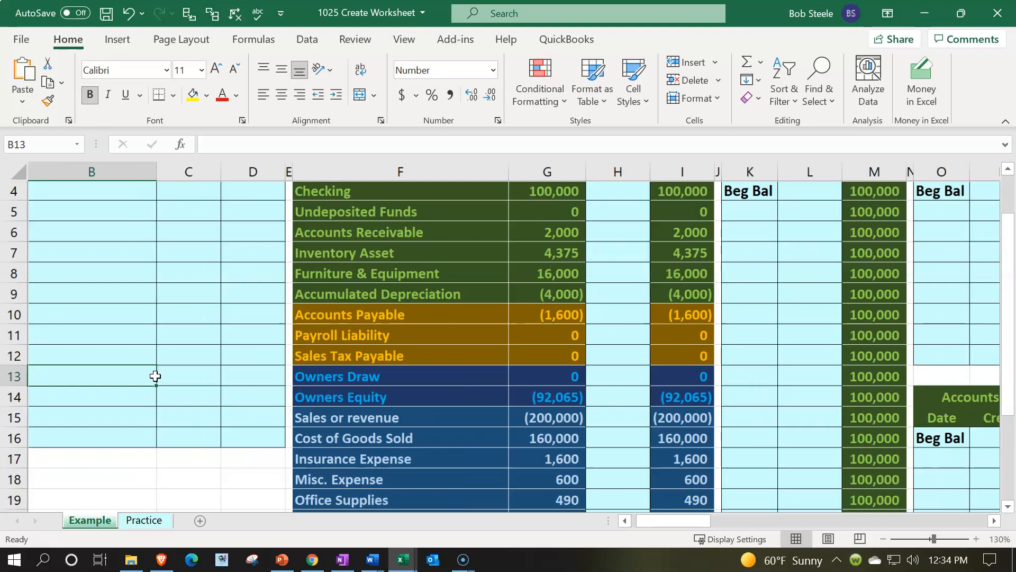
pyautogui.scroll(1, 155, 376)
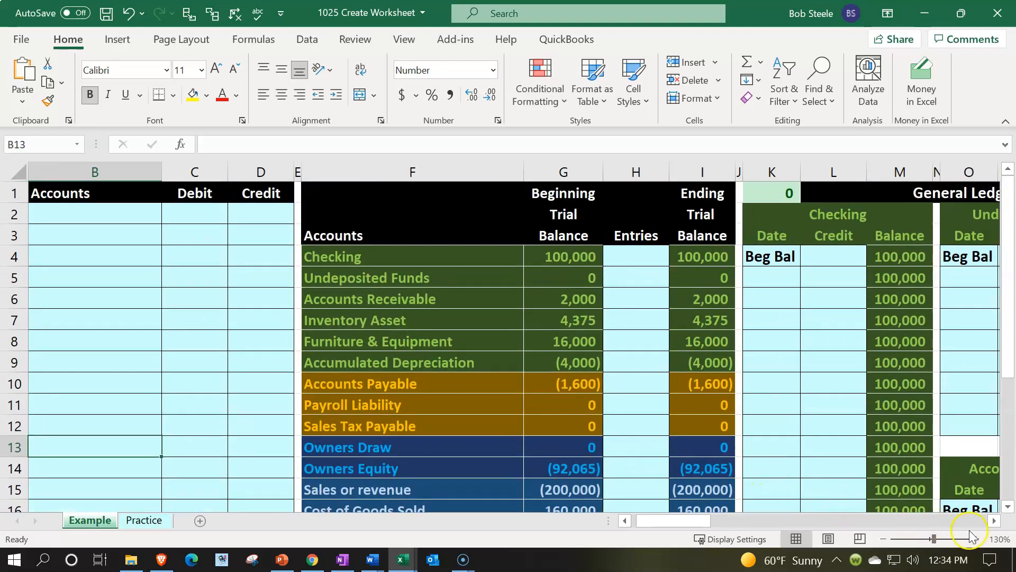
pyautogui.click(448, 359)
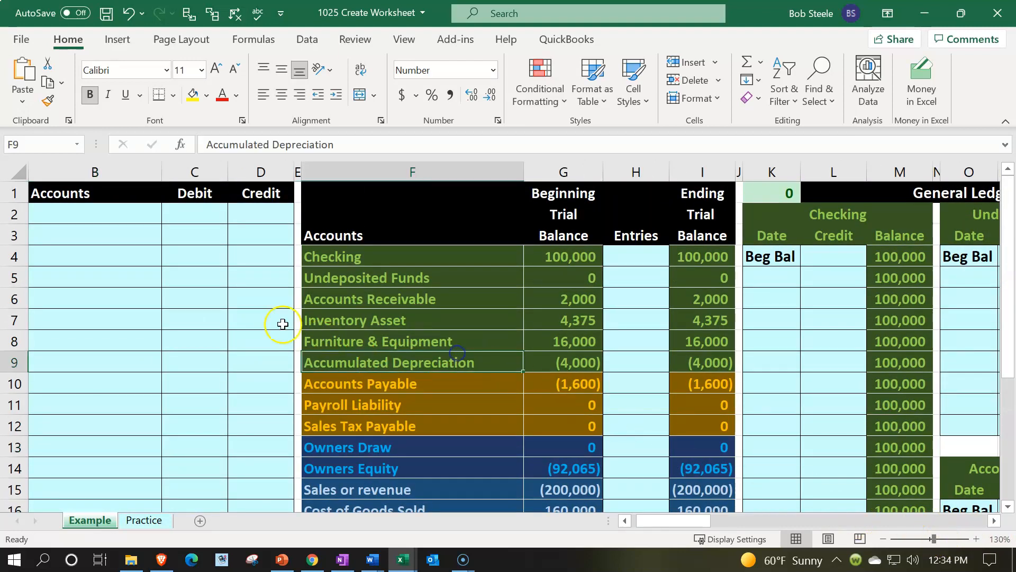
pyautogui.click(208, 284)
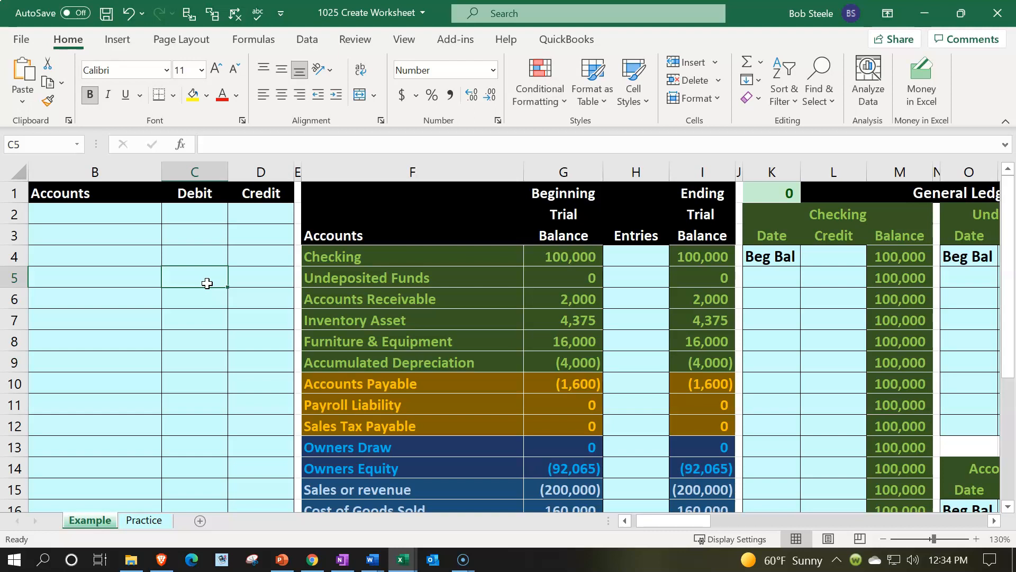
pyautogui.press('Left')
pyautogui.press('Left')
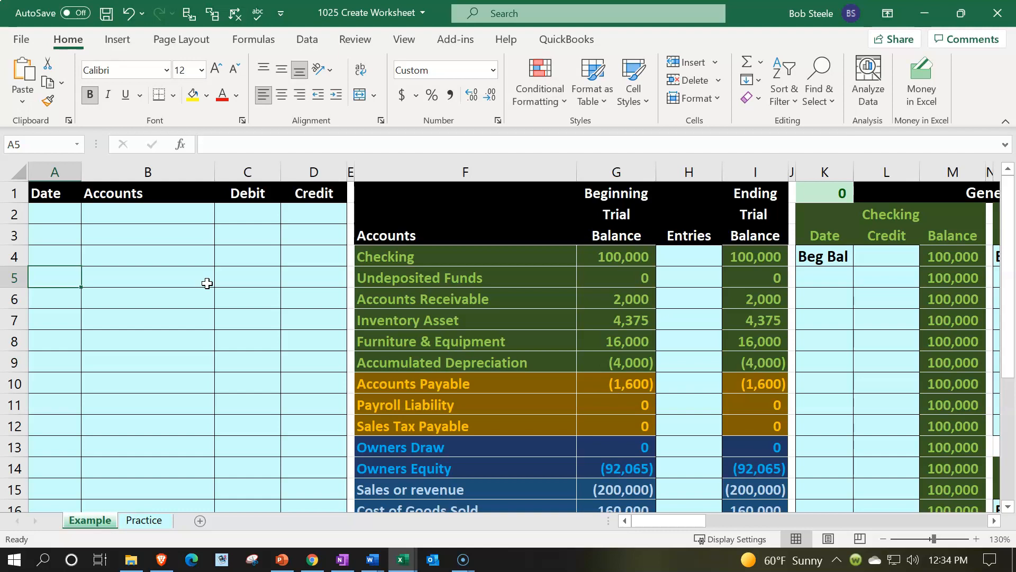
# Step: Examine the trial balance section on the Example sheet, covering the accounts, beginning balance, entries and ending balance columns
pyautogui.press('Right')
pyautogui.press('Right')
pyautogui.press('Right')
pyautogui.press('Right')
pyautogui.press('Right')
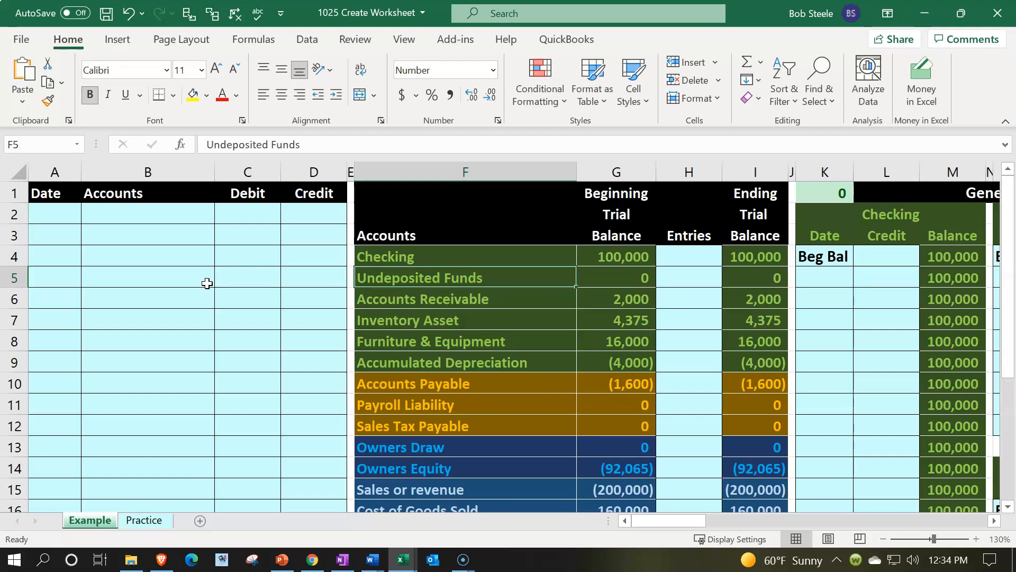
pyautogui.press('Right')
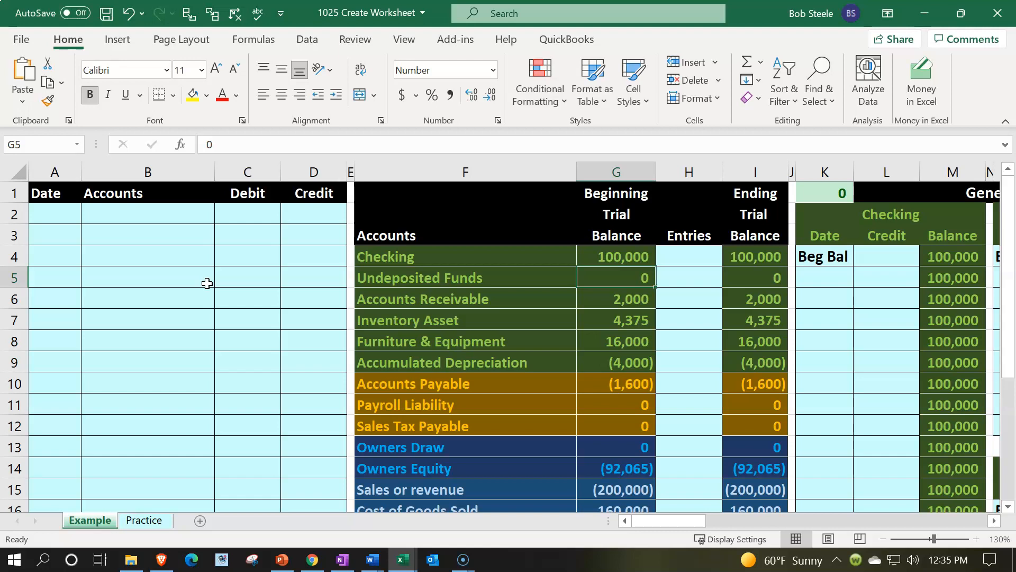
pyautogui.press('Right')
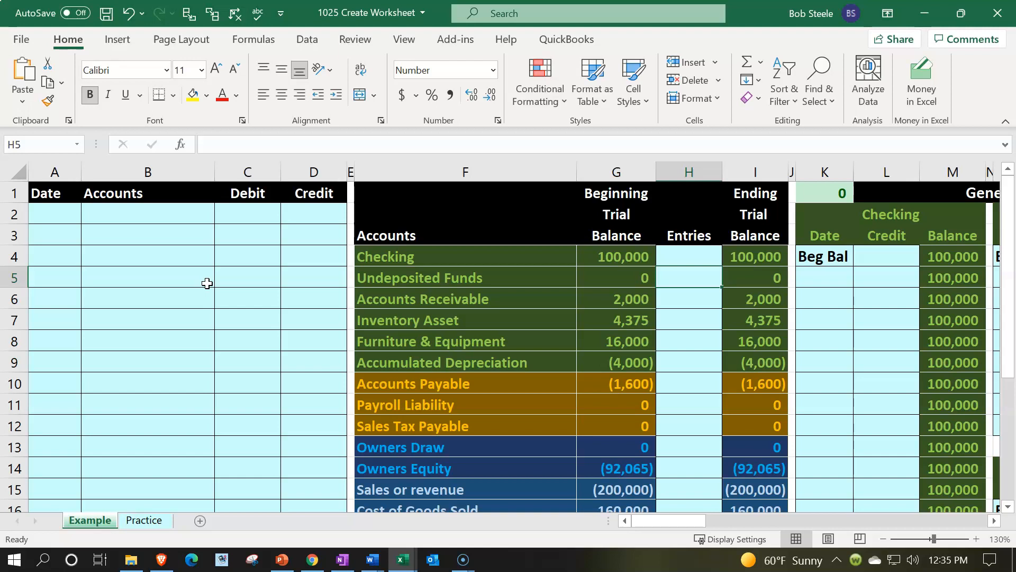
pyautogui.moveTo(614, 256); pyautogui.dragTo(615, 322)
pyautogui.moveTo(738, 258); pyautogui.dragTo(754, 309)
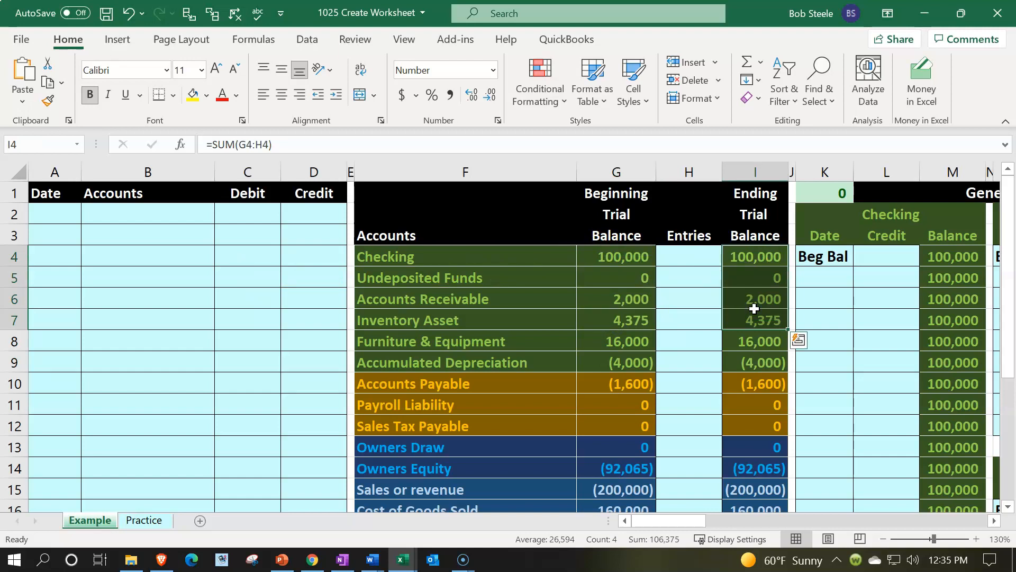
pyautogui.click(749, 233)
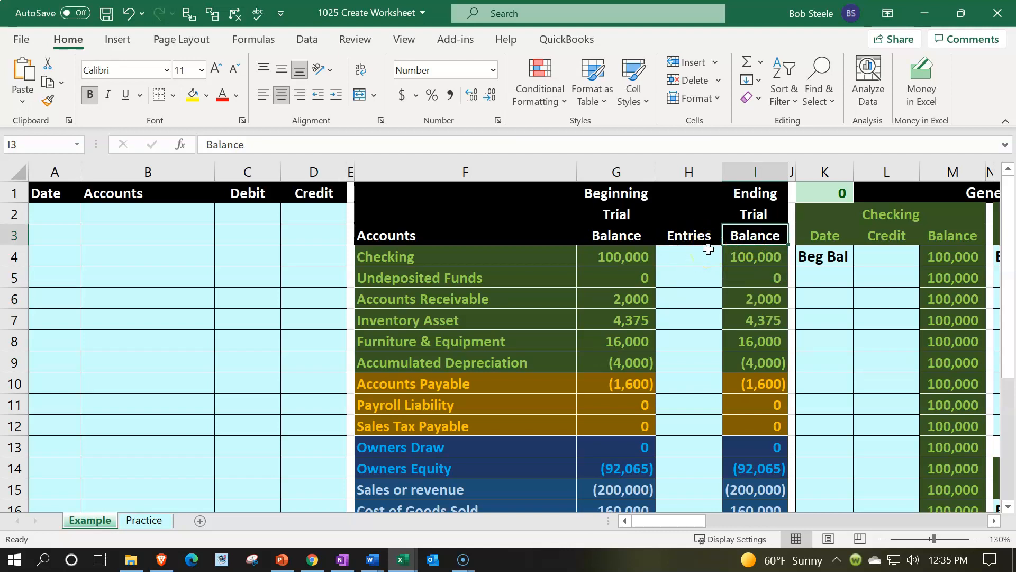
# Step: Examine the General Ledger section of the Example sheet across the asset, liability, equity, revenue and expense accounts
pyautogui.press('Right')
pyautogui.press('Right')
pyautogui.press('Right')
pyautogui.press('Right')
pyautogui.press('Right')
pyautogui.press('Right')
pyautogui.press('Right')
pyautogui.press('Right')
pyautogui.press('Right')
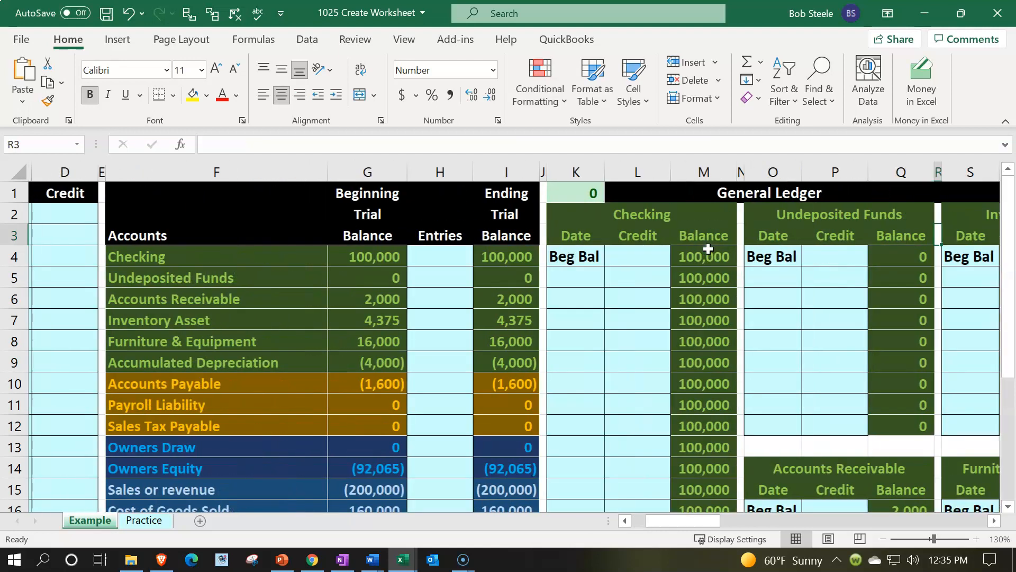
pyautogui.press('Right')
pyautogui.press('Right')
pyautogui.press('Right')
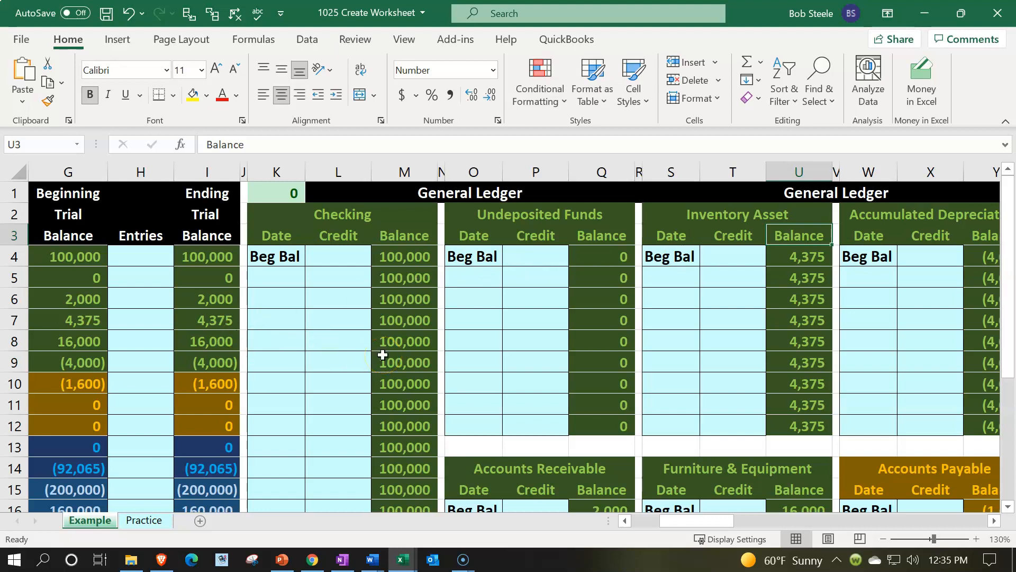
pyautogui.press('Right')
pyautogui.press('Right')
pyautogui.press('Right')
pyautogui.press('Right')
pyautogui.press('Right')
pyautogui.press('Right')
pyautogui.press('Right')
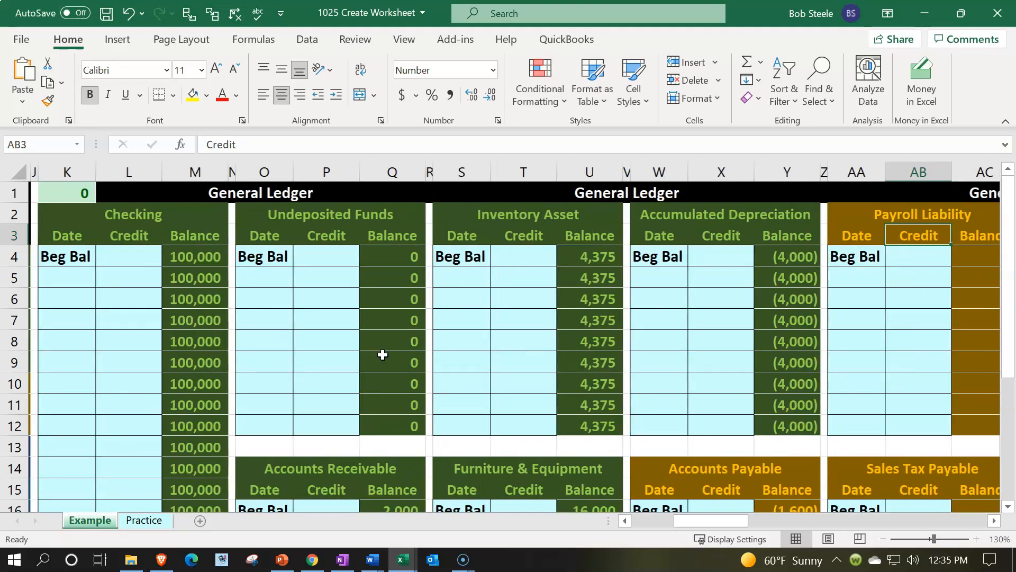
pyautogui.press('Right')
pyautogui.press('Right')
pyautogui.press('Right')
pyautogui.press('Right')
pyautogui.press('Right')
pyautogui.press('Right')
pyautogui.press('Right')
pyautogui.press('Right')
pyautogui.press('Right')
pyautogui.press('Right')
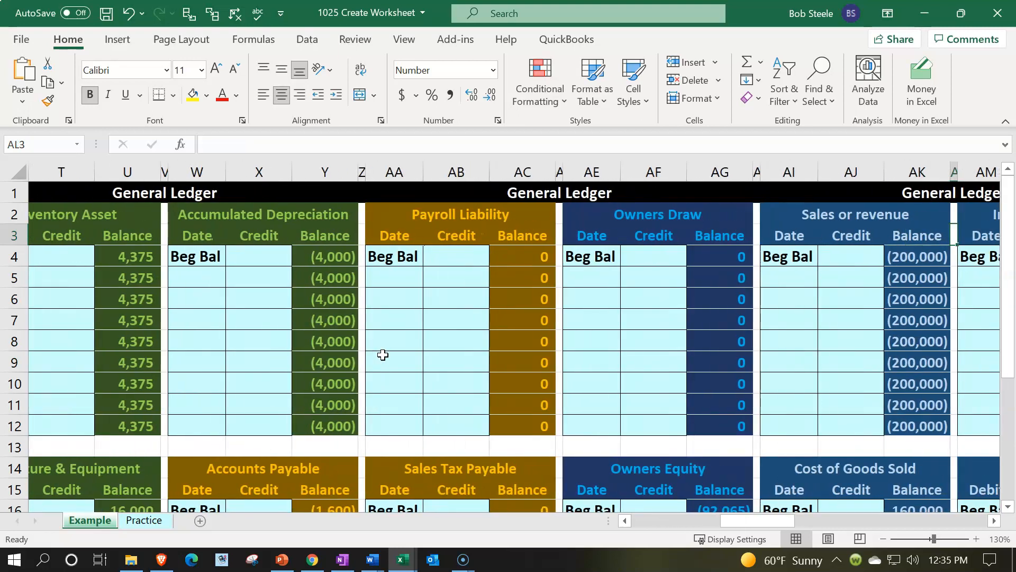
pyautogui.press('Right')
pyautogui.press('Right')
pyautogui.press('Right')
pyautogui.press('Right')
pyautogui.press('Right')
pyautogui.press('Right')
pyautogui.press('Right')
pyautogui.press('Right')
pyautogui.press('Right')
pyautogui.press('Right')
pyautogui.press('Right')
pyautogui.press('Right')
pyautogui.press('Right')
pyautogui.press('Right')
pyautogui.press('Right')
pyautogui.press('Right')
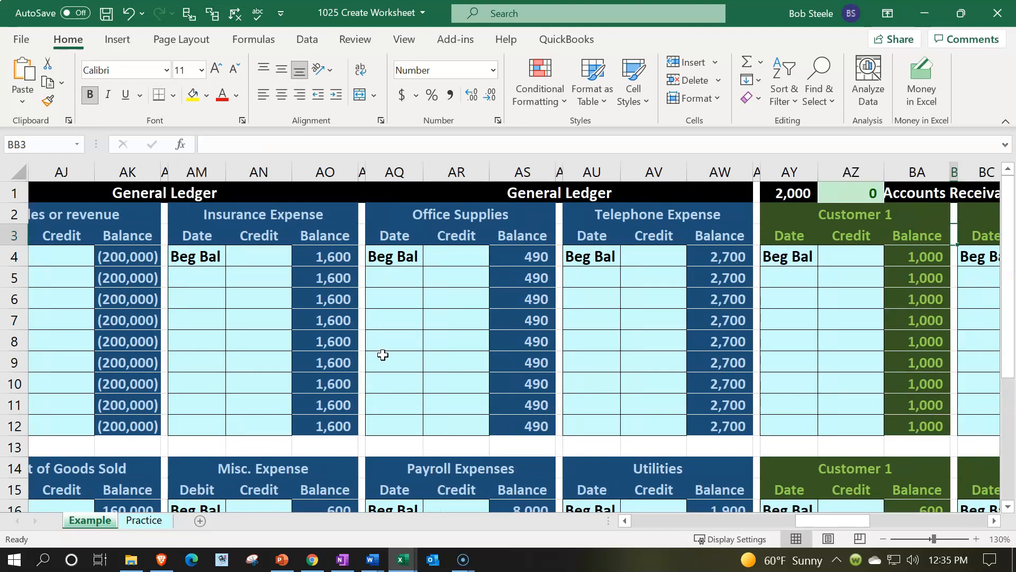
# Step: Examine the customer and vendor subsidiary ledgers that follow the General Ledger on the Example sheet
pyautogui.press('Right')
pyautogui.press('Right')
pyautogui.press('Right')
pyautogui.press('Right')
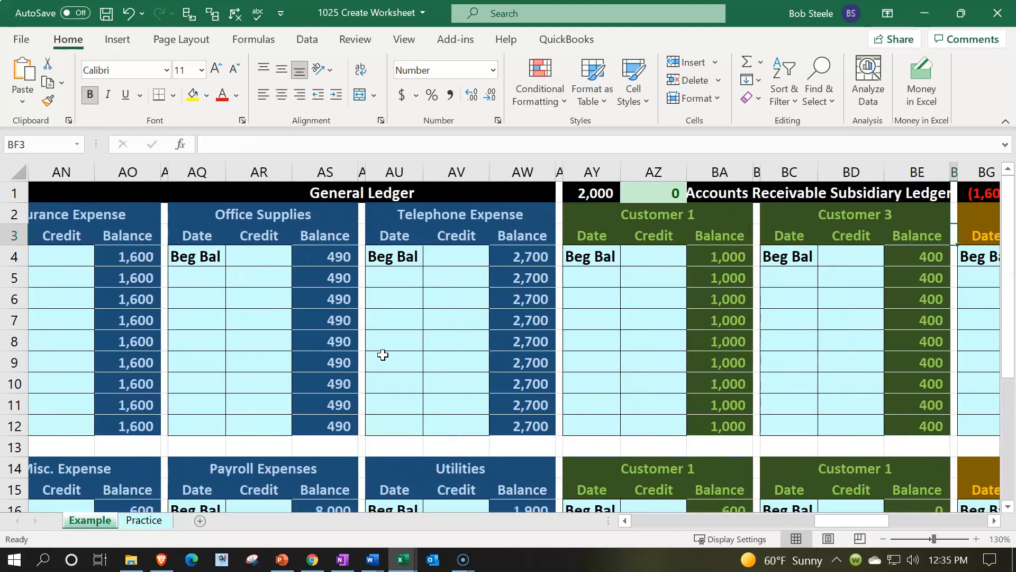
pyautogui.press('Right')
pyautogui.press('Right')
pyautogui.press('Right')
pyautogui.press('Right')
pyautogui.press('Right')
pyautogui.press('Right')
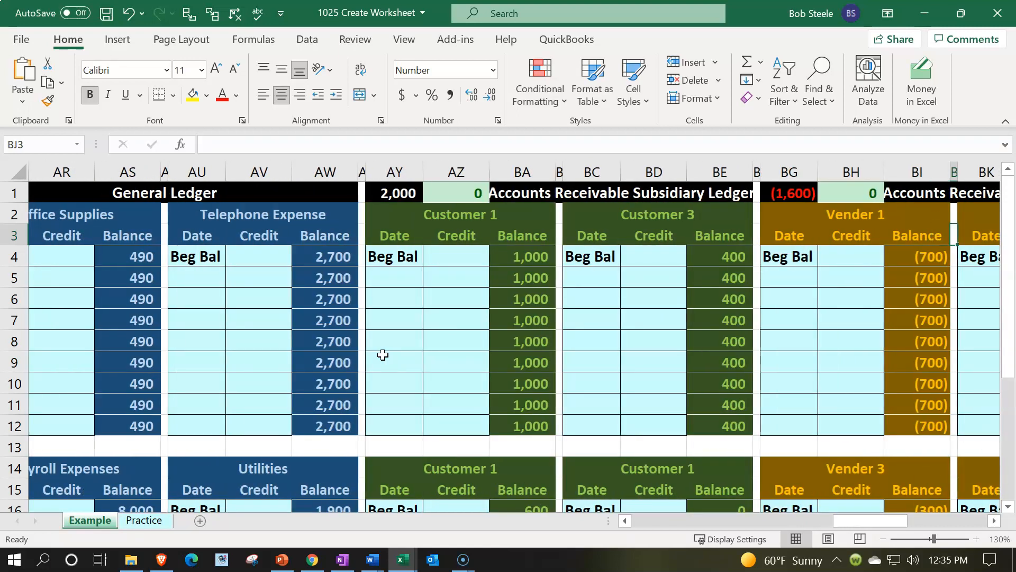
pyautogui.press('Right')
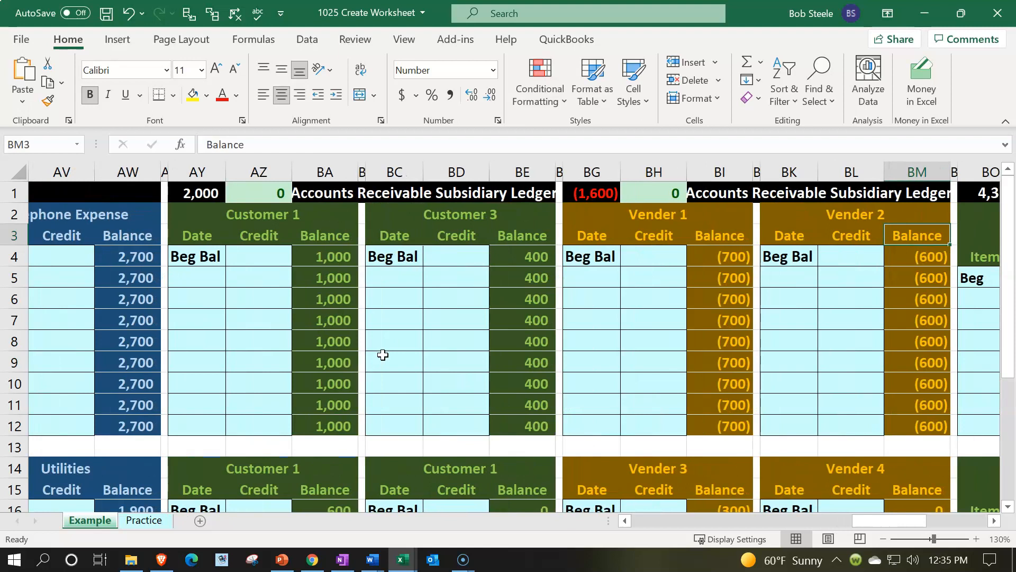
# Step: Examine the inventory tracking section of the Example sheet with its purchases, cost of goods sold and inventory columns
pyautogui.press('Up')
pyautogui.press('Right')
pyautogui.press('Right')
pyautogui.press('Right')
pyautogui.press('Right')
pyautogui.press('Right')
pyautogui.press('Right')
pyautogui.press('Right')
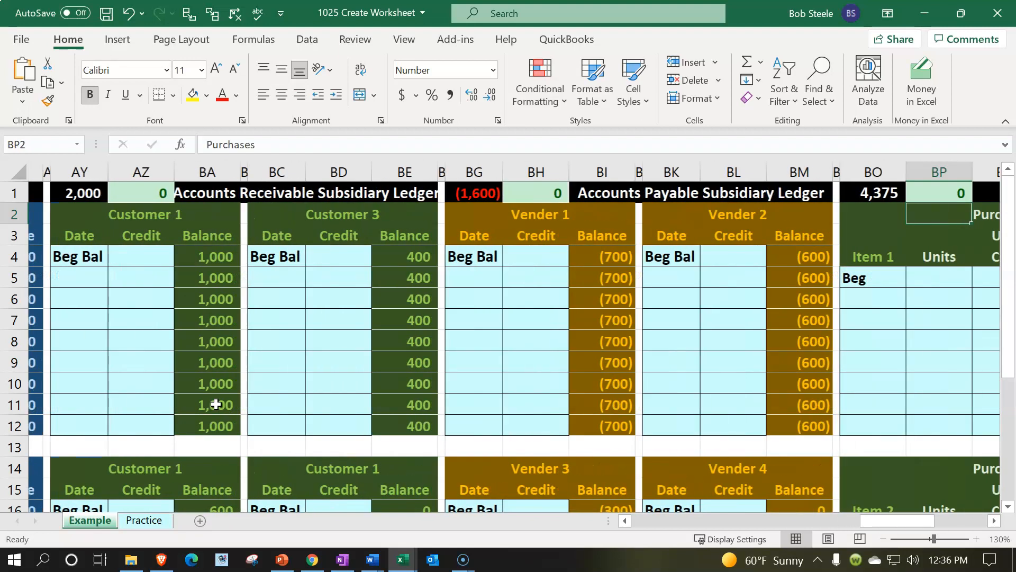
pyautogui.press('Right')
pyautogui.press('Right')
pyautogui.press('Right')
pyautogui.press('Right')
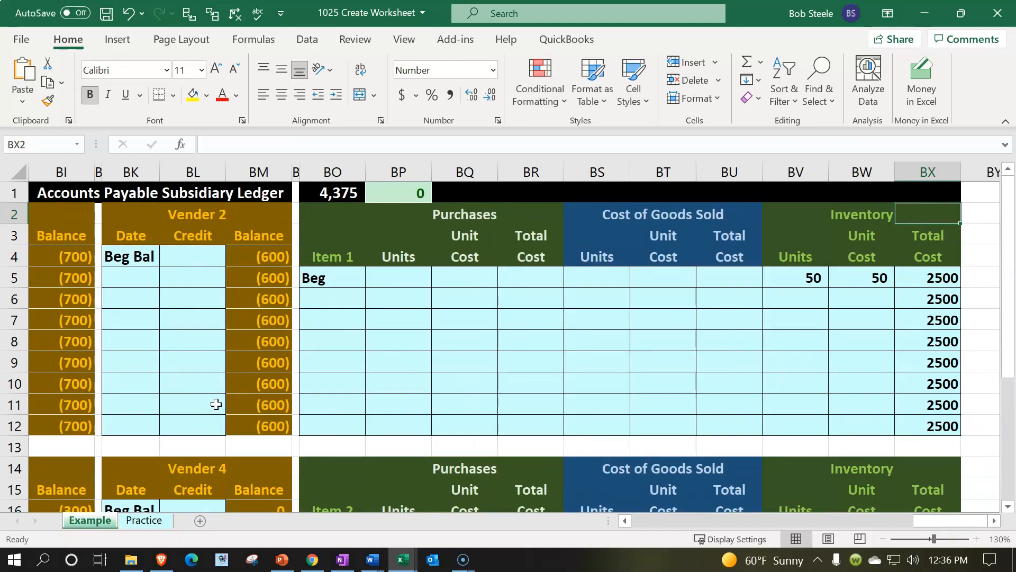
# Step: Return to the start of the Example sheet and review the journal and trial balance sections again
pyautogui.press('Left')
pyautogui.press('Left')
pyautogui.press('Left')
pyautogui.press('Left')
pyautogui.press('Left')
pyautogui.press('Left')
pyautogui.press('Left')
pyautogui.press('Left')
pyautogui.press('Left')
pyautogui.press('Left')
pyautogui.press('Left')
pyautogui.press('Left')
pyautogui.press('Left')
pyautogui.press('Left')
pyautogui.press('Left')
pyautogui.press('Left')
pyautogui.press('Left')
pyautogui.press('Left')
pyautogui.press('Left')
pyautogui.press('Left')
pyautogui.press('Left')
pyautogui.press('Left')
pyautogui.press('Left')
pyautogui.press('Left')
pyautogui.press('Left')
pyautogui.press('Left')
pyautogui.press('Left')
pyautogui.press('Left')
pyautogui.press('Left')
pyautogui.press('Left')
pyautogui.press('Left')
pyautogui.press('Left')
pyautogui.press('Left')
pyautogui.press('Left')
pyautogui.press('Left')
pyautogui.press('Left')
pyautogui.press('Left')
pyautogui.press('Left')
pyautogui.press('Left')
pyautogui.press('Left')
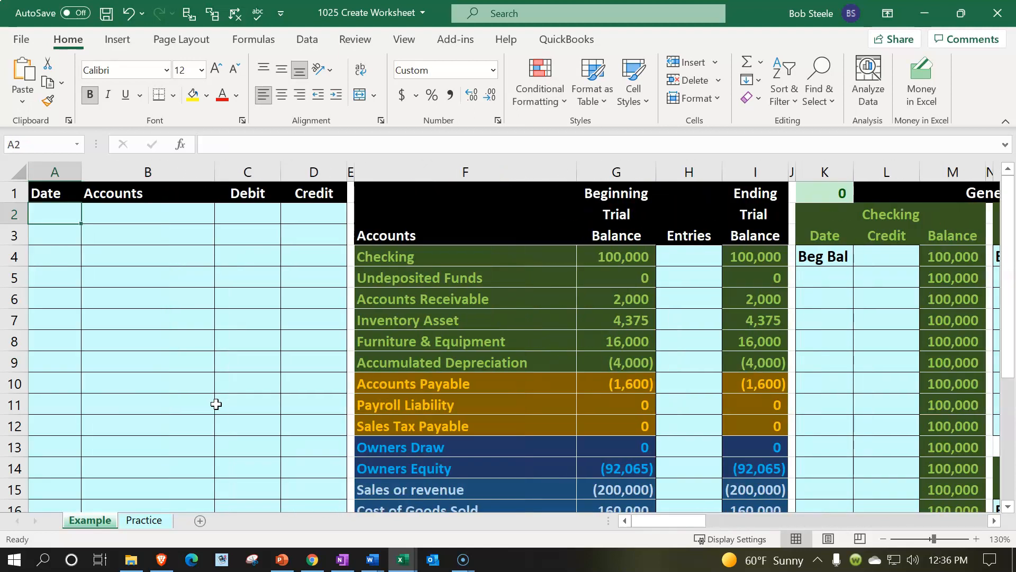
pyautogui.click(177, 339)
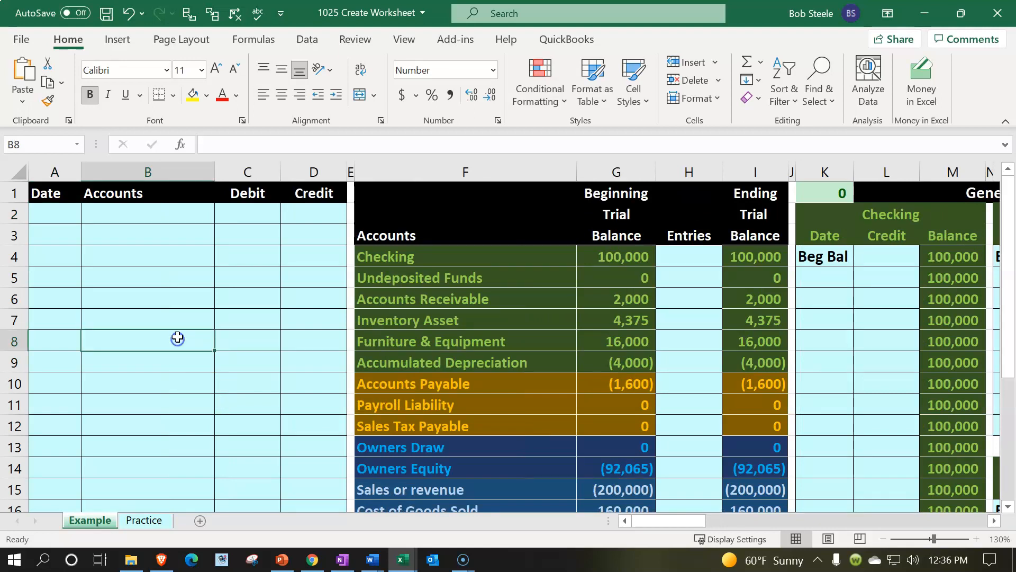
pyautogui.click(468, 312)
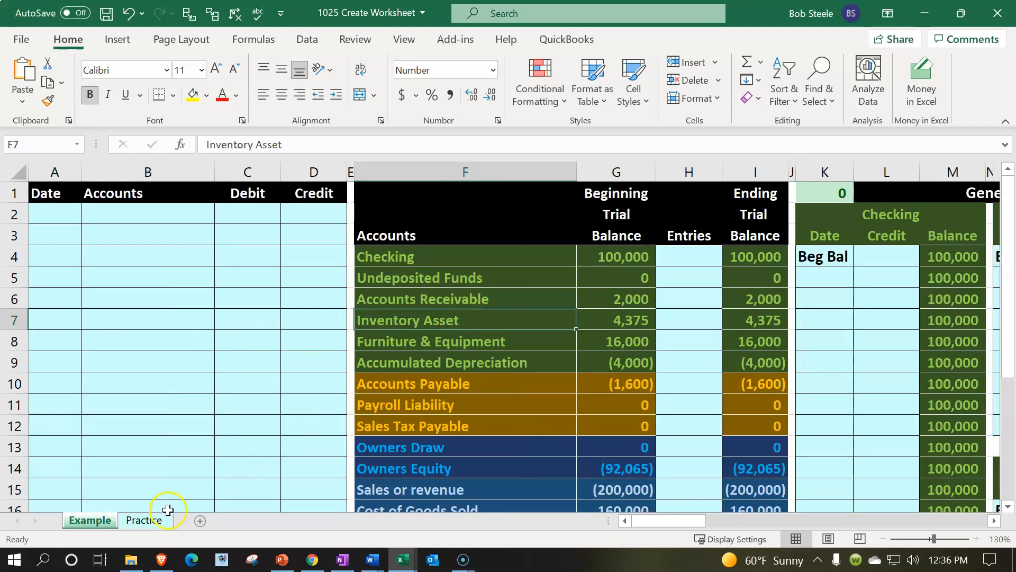
# Step: Switch to the blank Practice worksheet and enlarge it to 130%
pyautogui.click(155, 520)
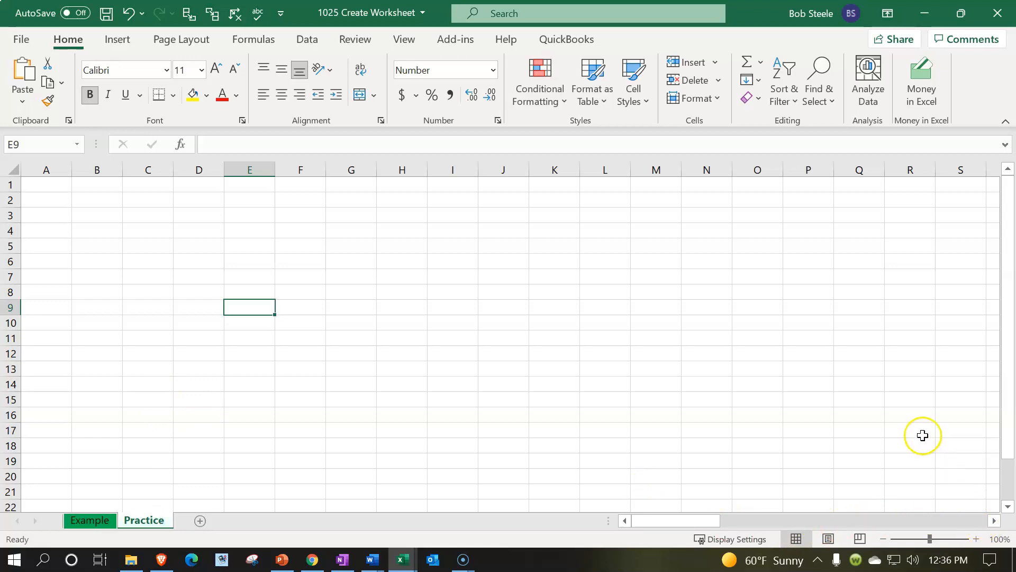
pyautogui.click(890, 435)
pyautogui.scroll(1, 889, 439)
pyautogui.scroll(1, 890, 440)
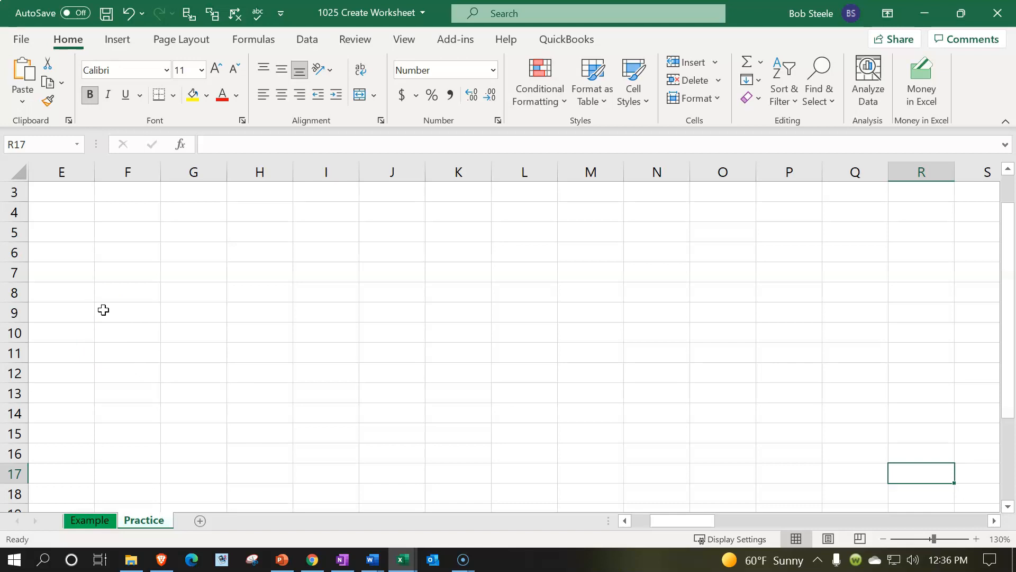
# Step: Format every cell of the Practice sheet as Currency with no symbol, 0 decimal places and black negative numbers in parentheses
pyautogui.click(19, 171)
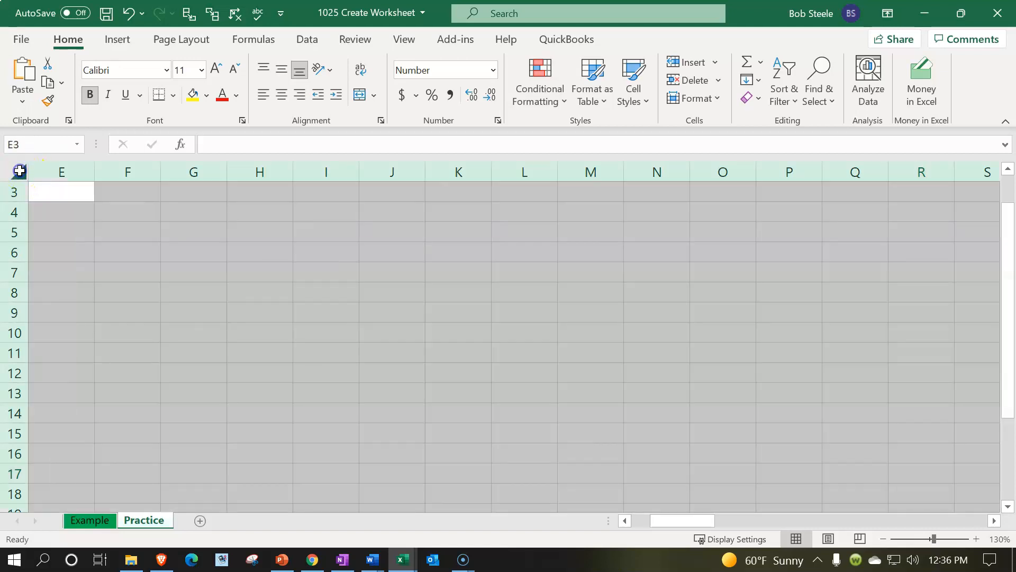
pyautogui.rightClick(186, 269)
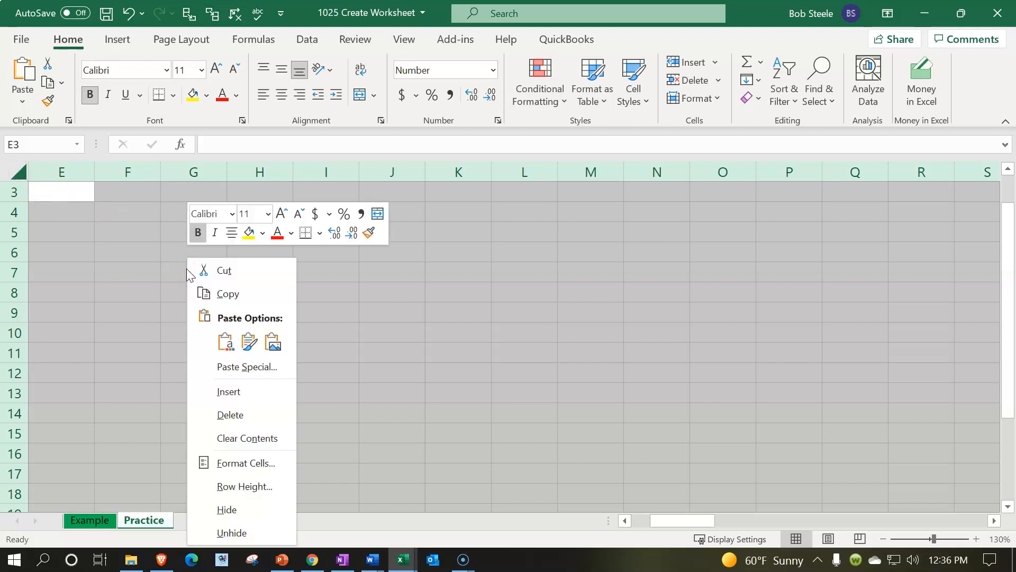
pyautogui.click(254, 463)
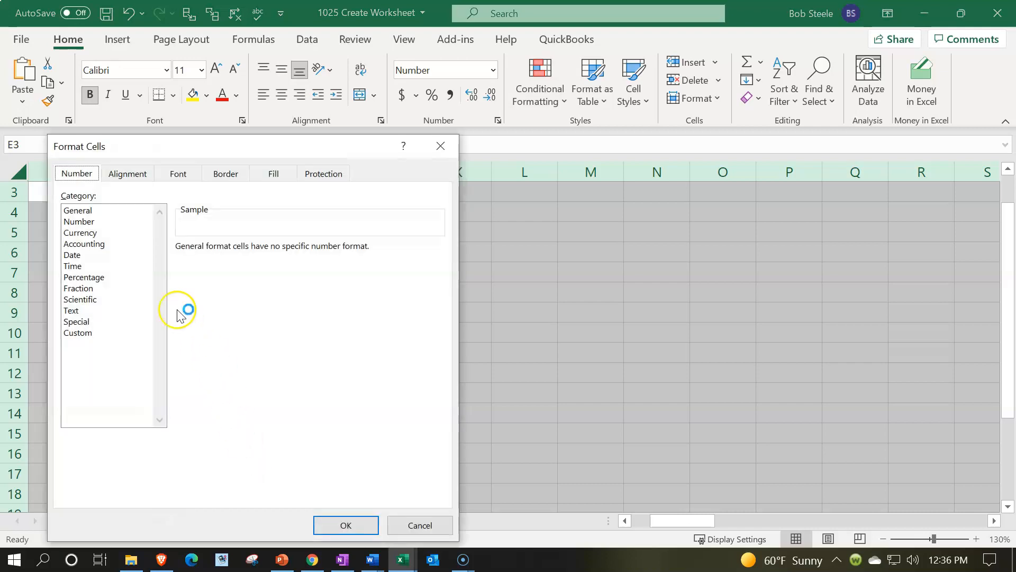
pyautogui.click(88, 233)
pyautogui.click(206, 323)
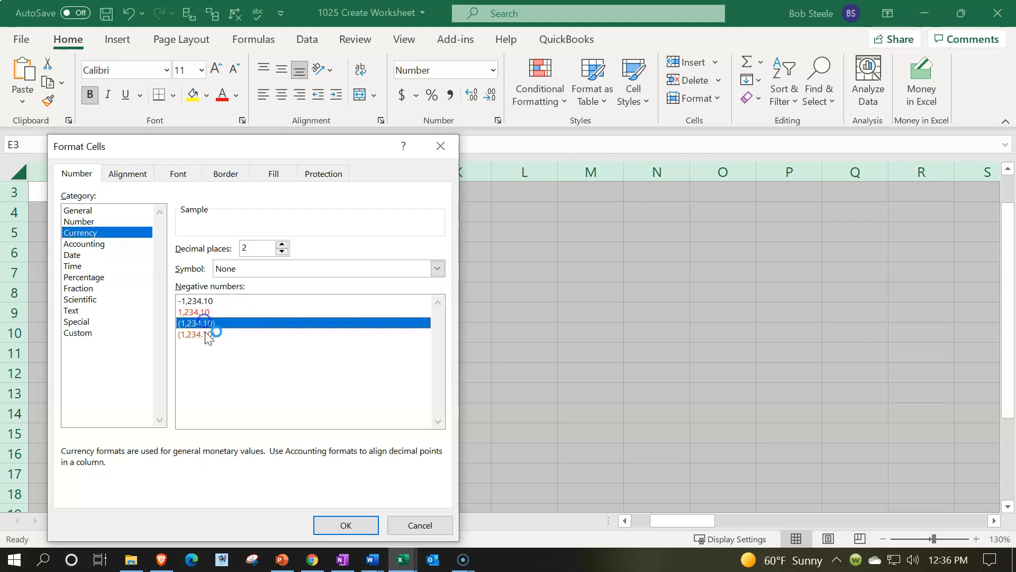
pyautogui.click(194, 328)
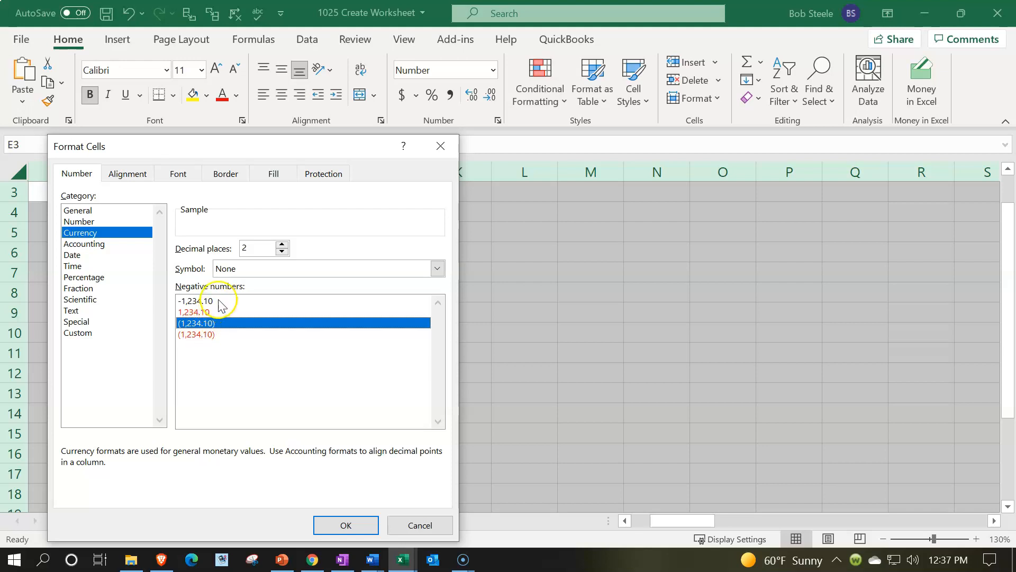
pyautogui.click(282, 251)
pyautogui.click(282, 252)
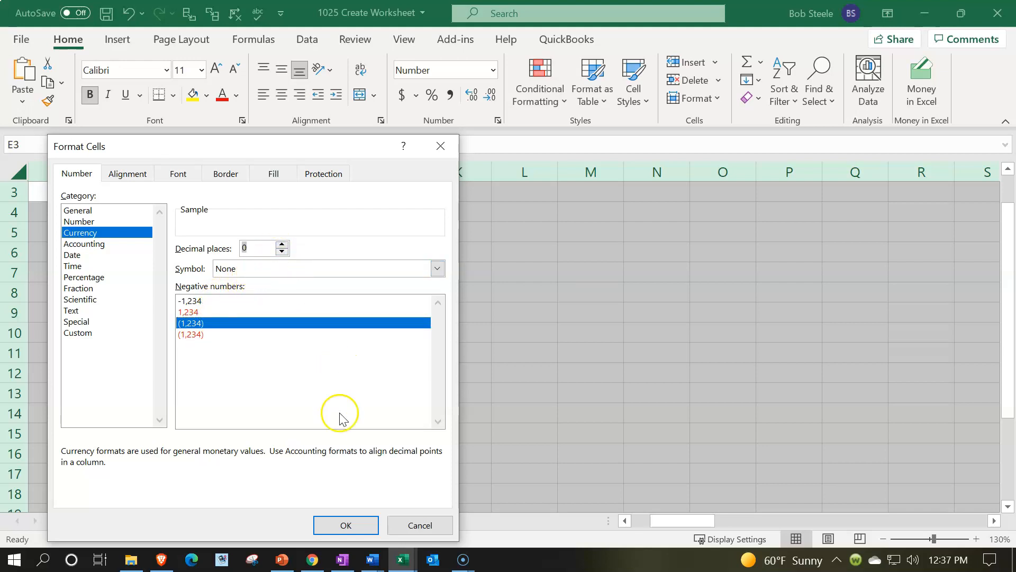
pyautogui.click(342, 528)
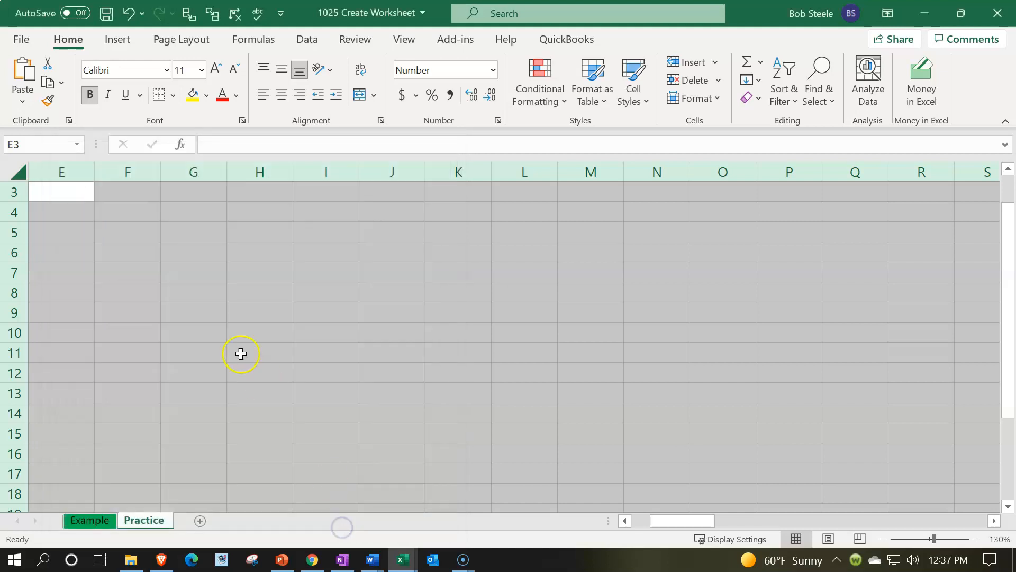
# Step: Test the number format by entering 454 in cell F4, and clear the cell again
pyautogui.click(115, 211)
pyautogui.write('454')
pyautogui.press('Return')
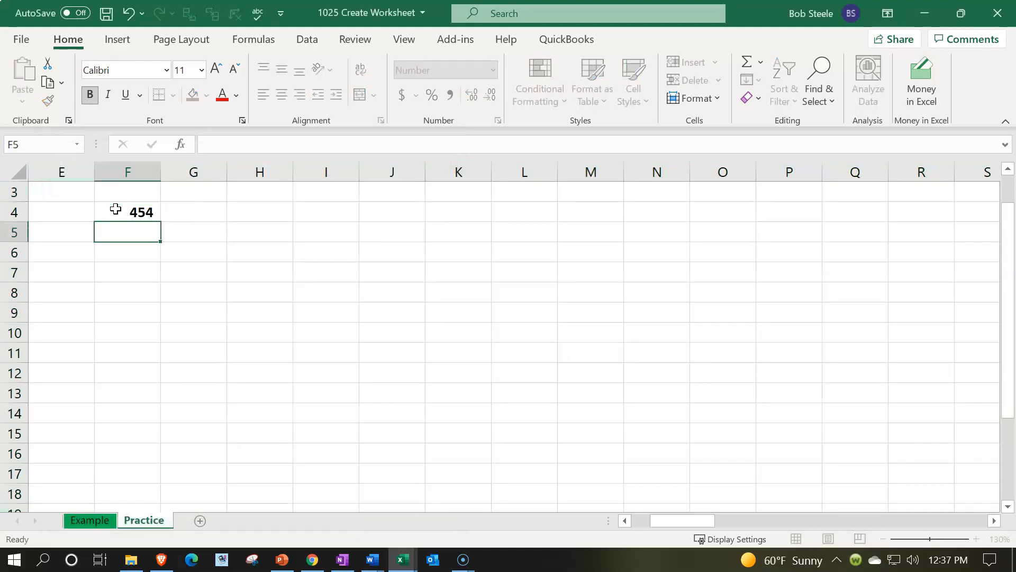
pyautogui.click(115, 210)
pyautogui.press('Delete')
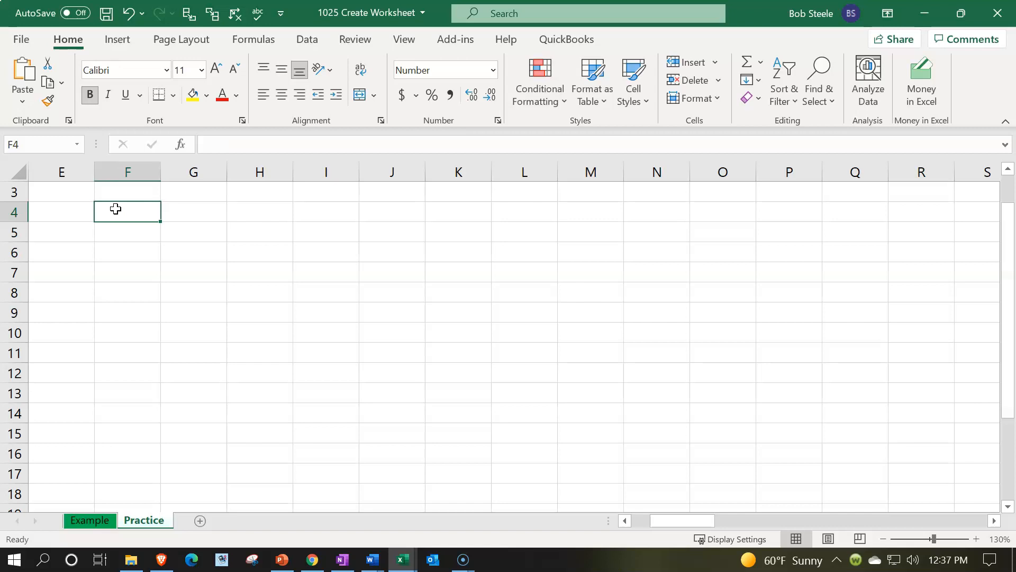
# Step: Make all cells of the Practice sheet bold
pyautogui.click(19, 170)
pyautogui.click(91, 96)
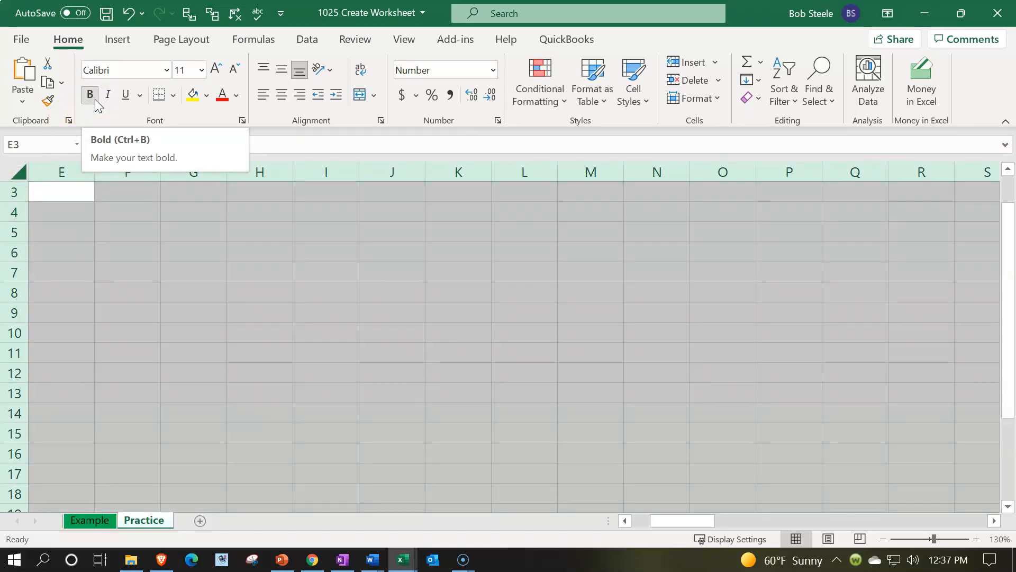
pyautogui.click(58, 193)
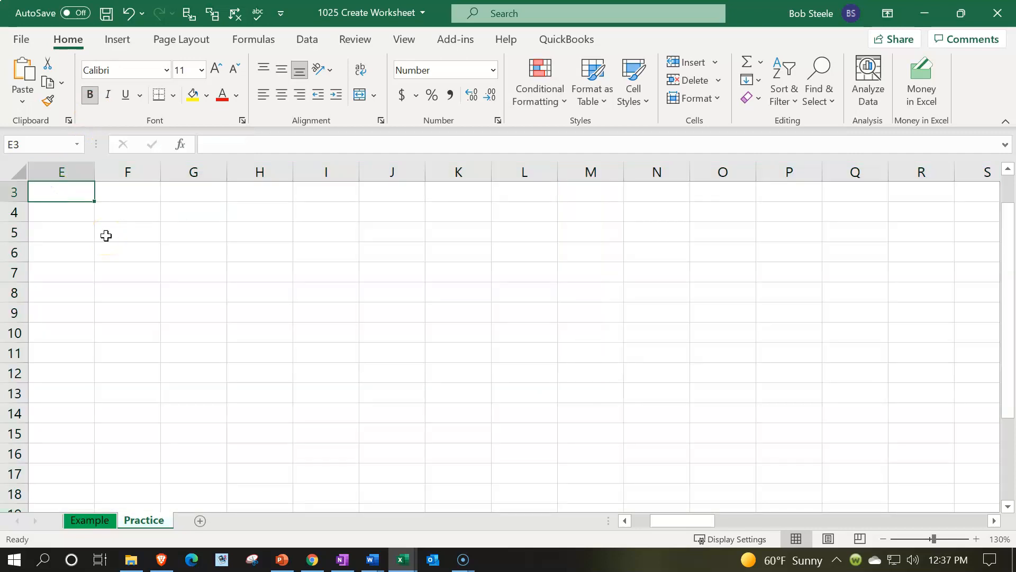
pyautogui.press('F9')
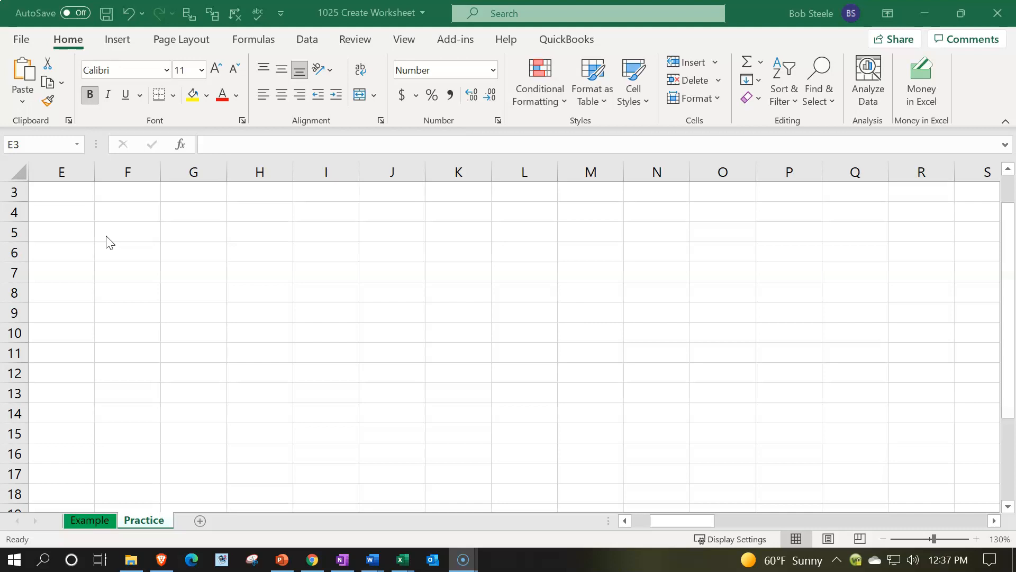
# Step: Enter the journal headers Date, Accounts, Debits and Credits in cells E3 to H3
pyautogui.click(62, 192)
pyautogui.write('Date')
pyautogui.press('Tab')
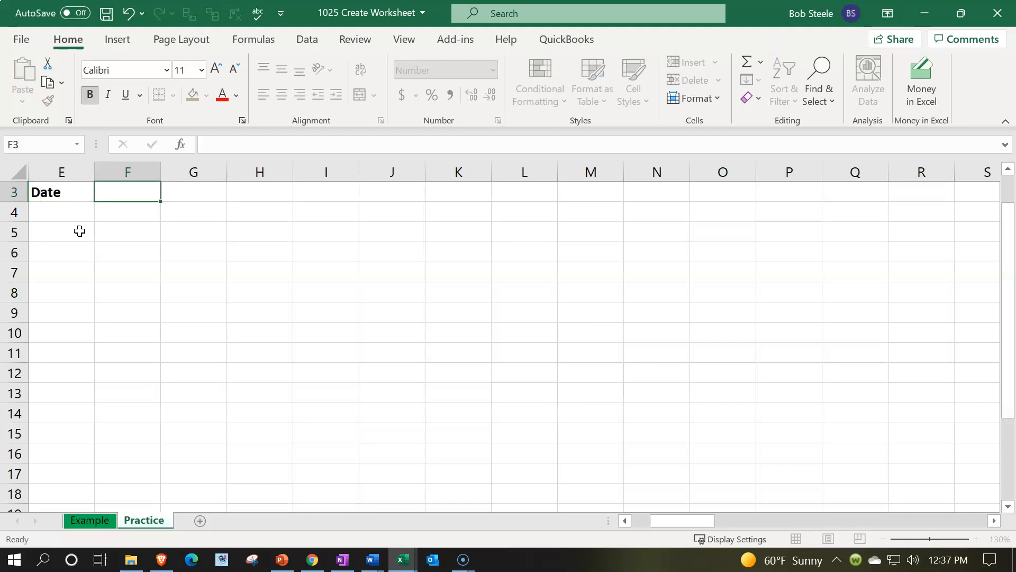
pyautogui.write('Accounts')
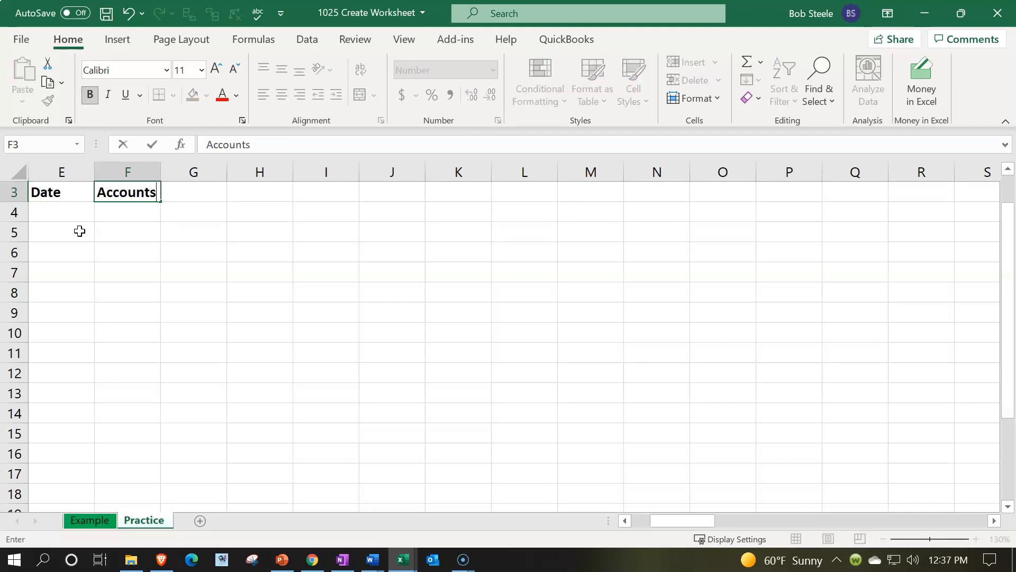
pyautogui.press('Tab')
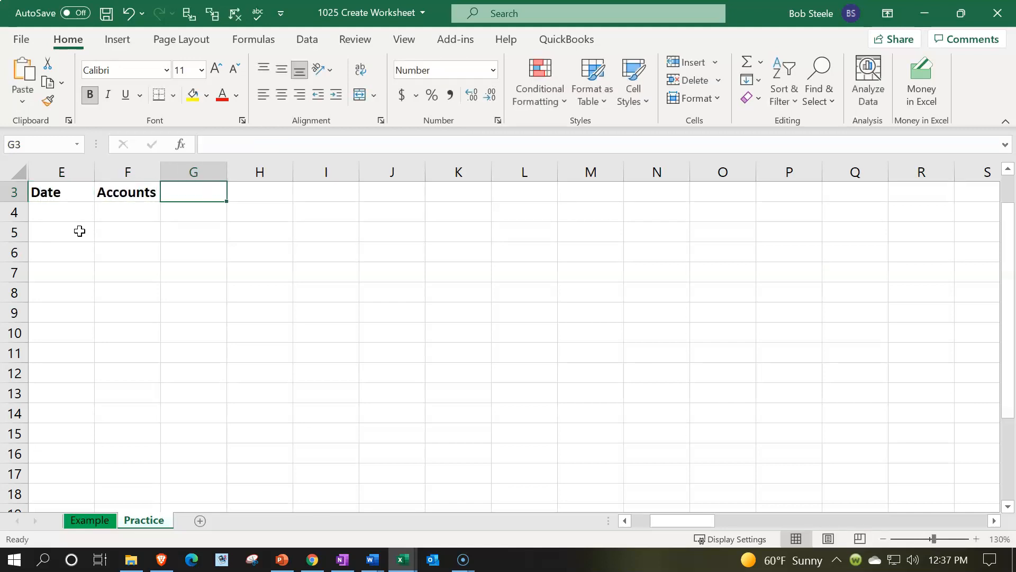
pyautogui.write('Debit')
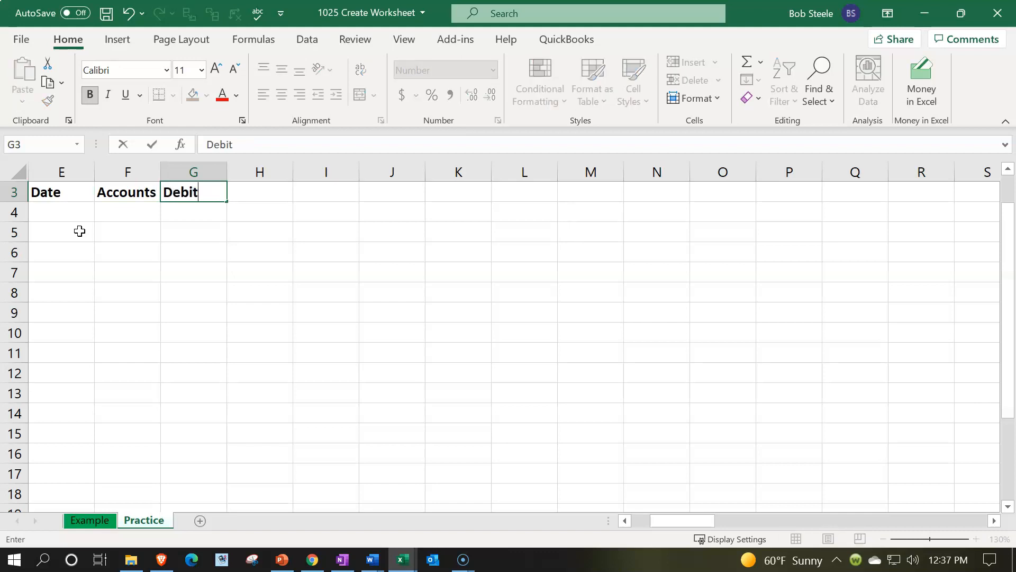
pyautogui.write('s')
pyautogui.press('Tab')
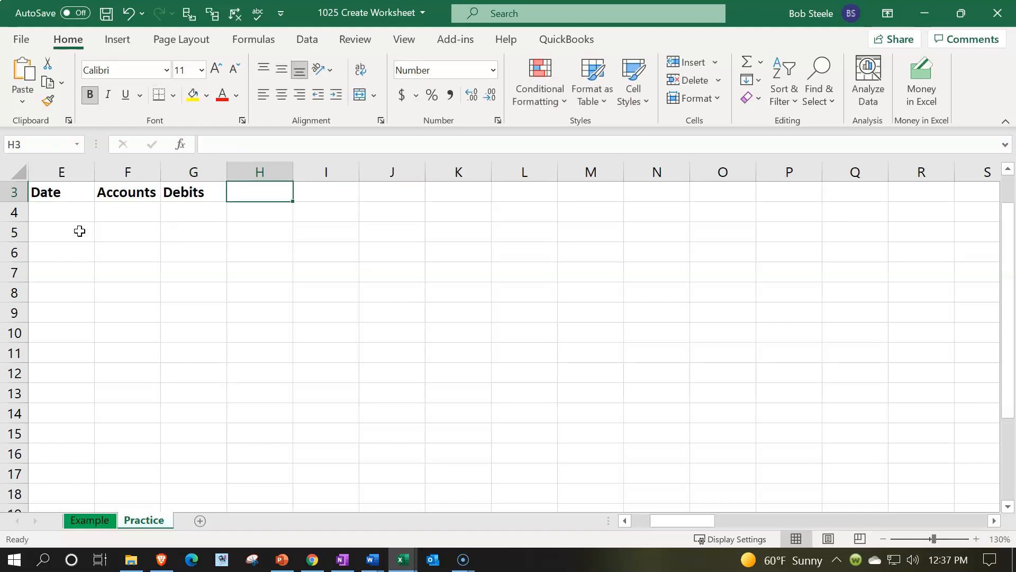
pyautogui.write('Credits')
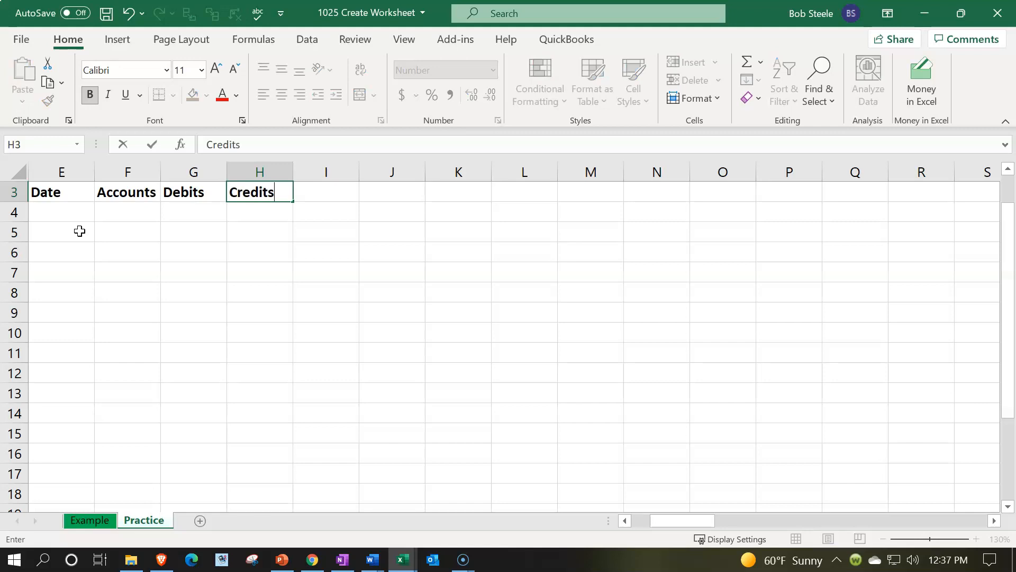
pyautogui.press('Return')
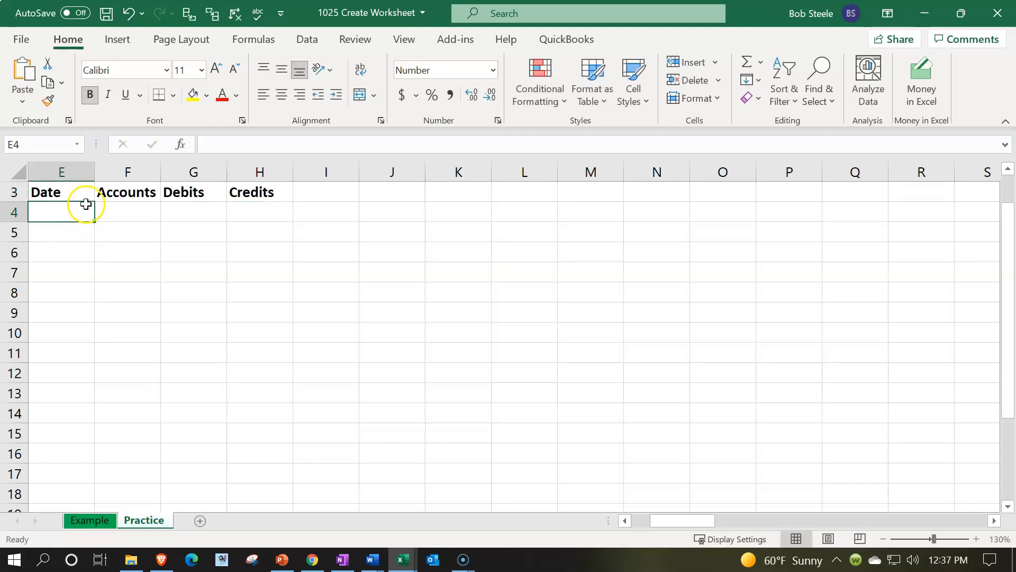
# Step: Give the journal header cells E3:H3 a black fill with white text
pyautogui.moveTo(79, 191); pyautogui.dragTo(249, 193)
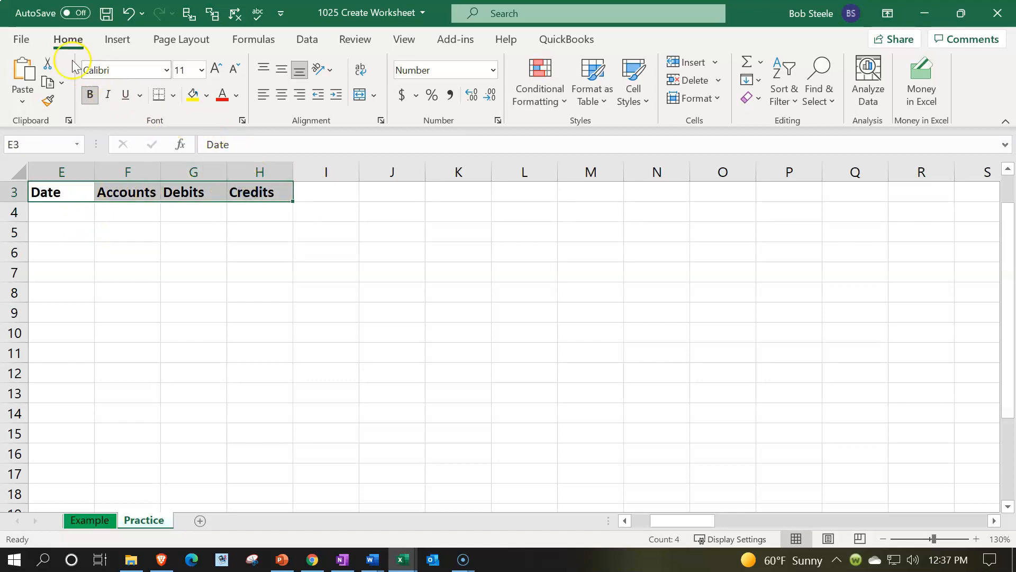
pyautogui.click(206, 96)
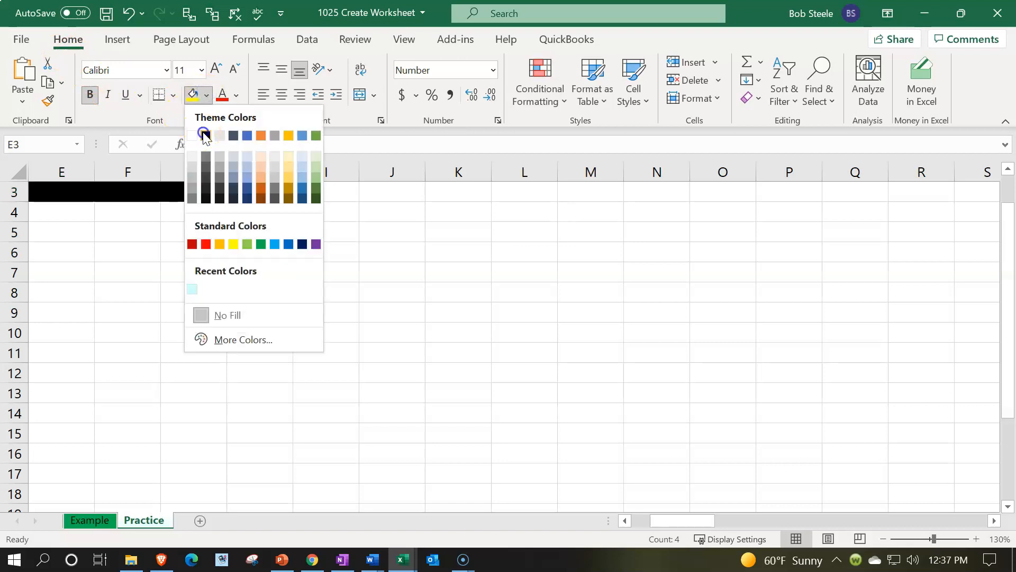
pyautogui.click(205, 135)
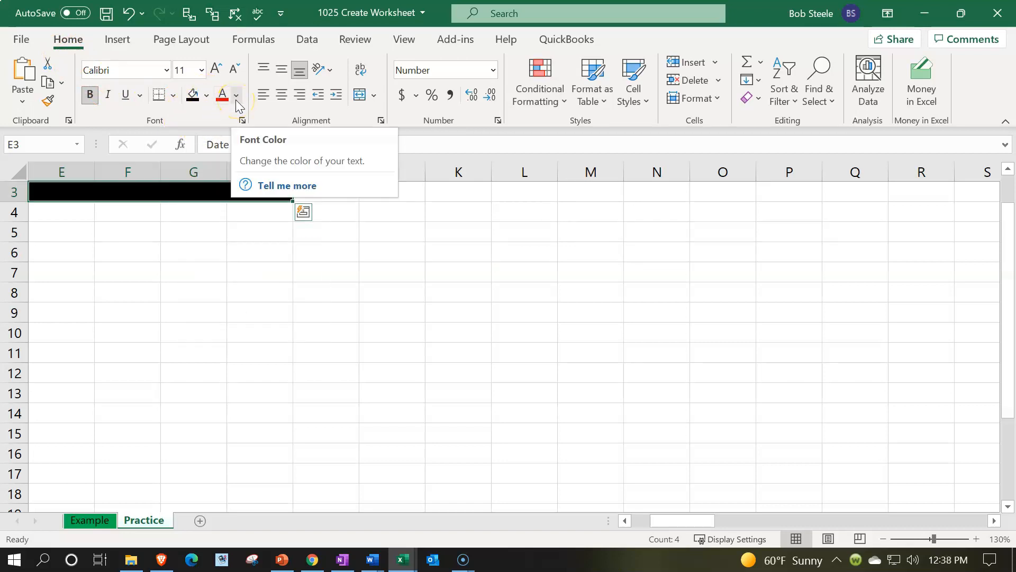
pyautogui.click(237, 99)
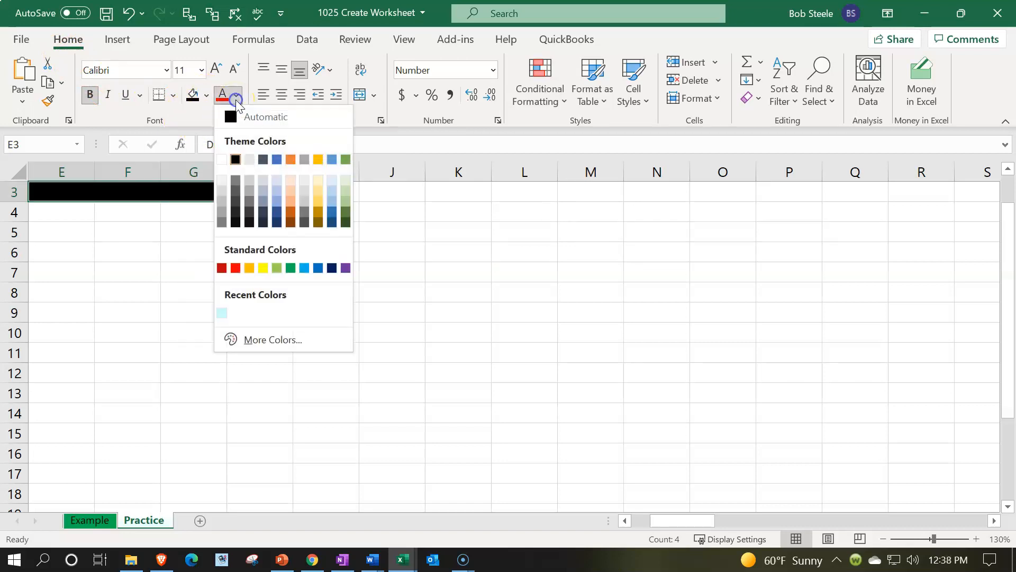
pyautogui.click(222, 158)
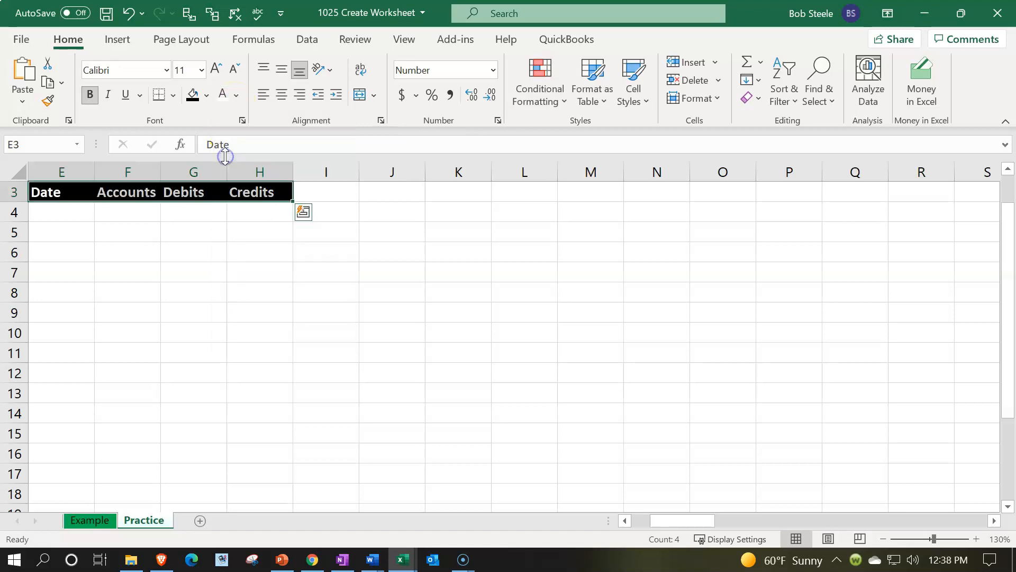
pyautogui.click(192, 241)
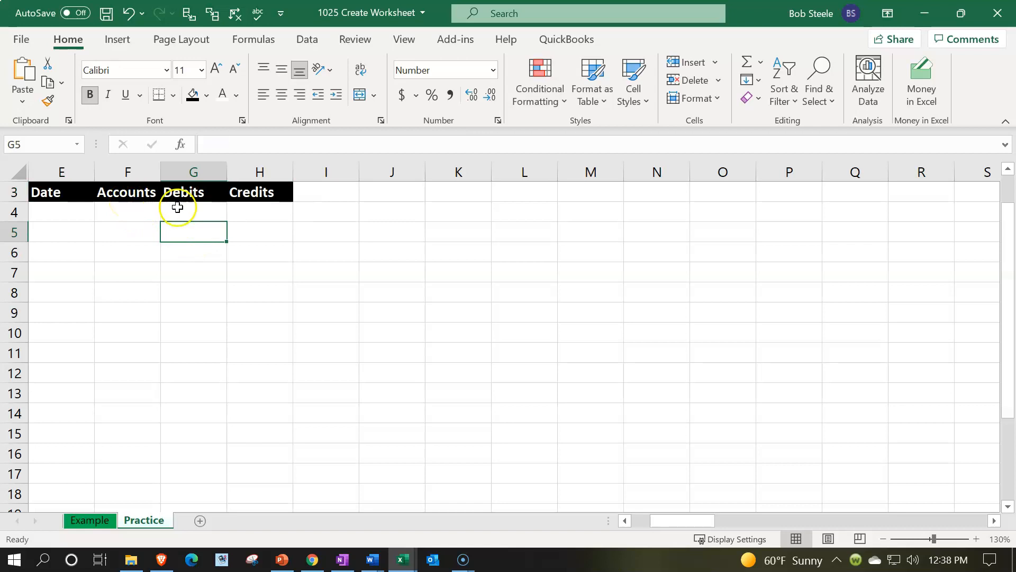
# Step: Center the Debits, Credits and Date headers and widen the Accounts column to about twice its width
pyautogui.moveTo(195, 193); pyautogui.dragTo(233, 195)
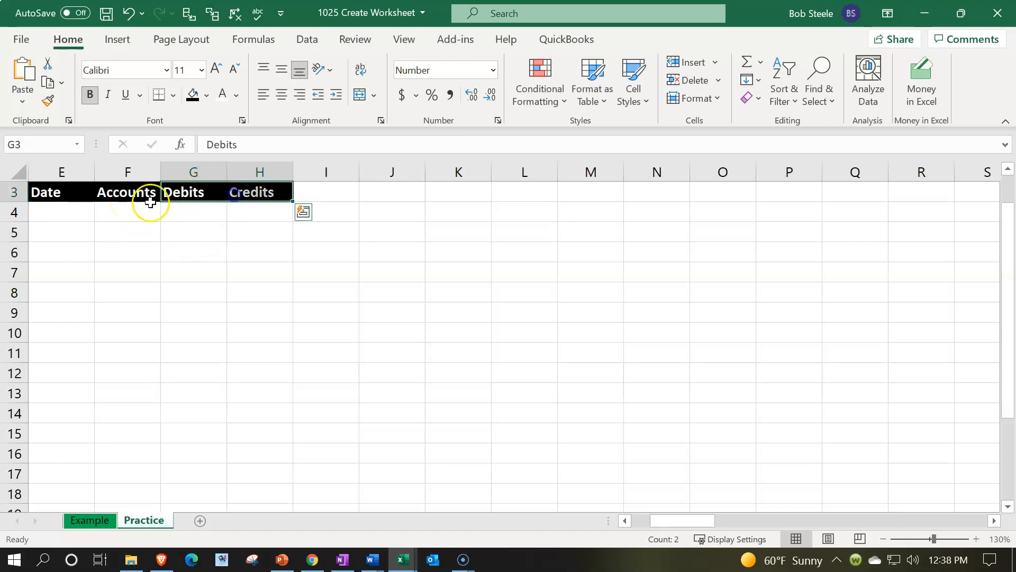
pyautogui.hotkey('ctrl', 'q')
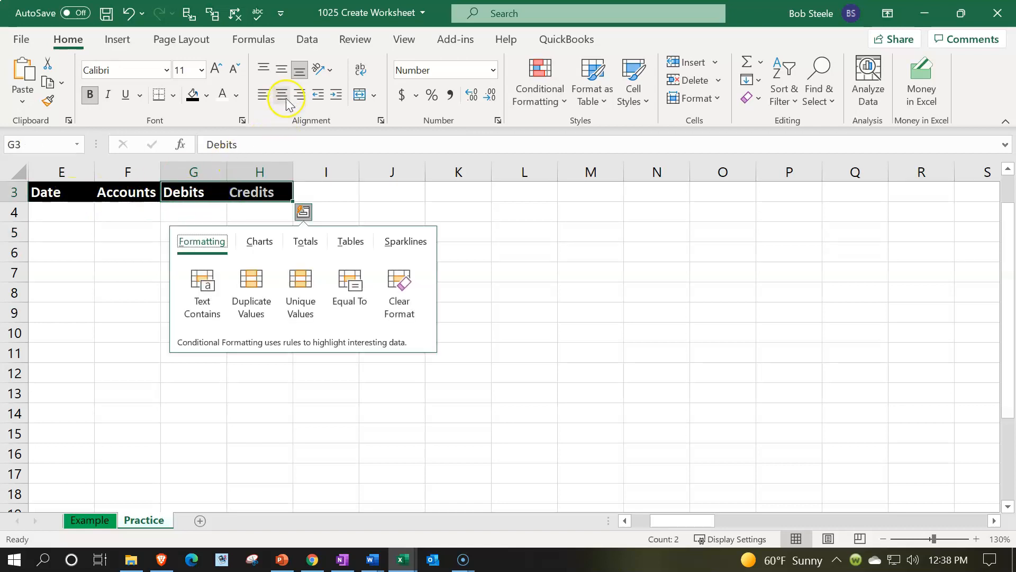
pyautogui.click(282, 95)
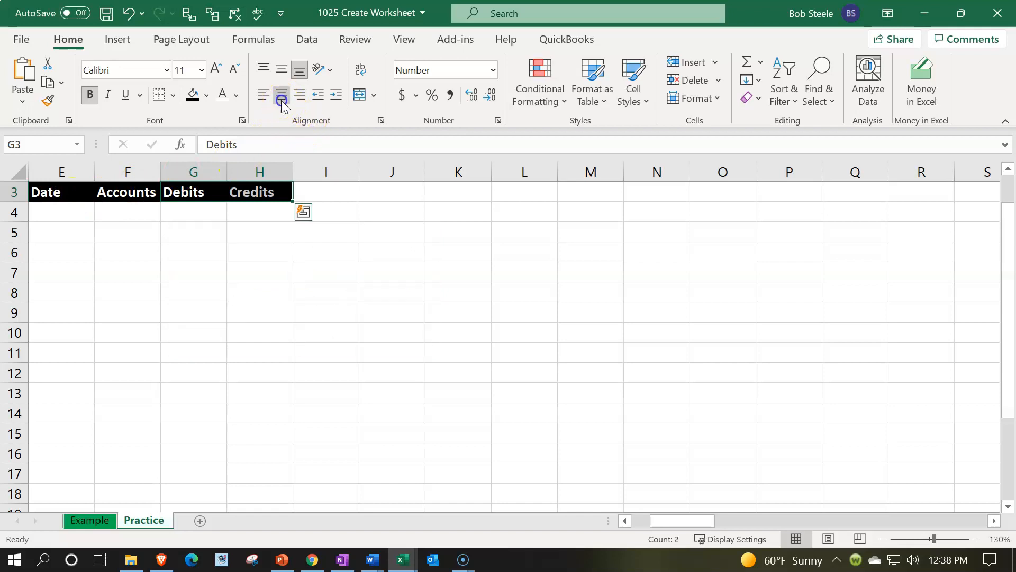
pyautogui.click(65, 195)
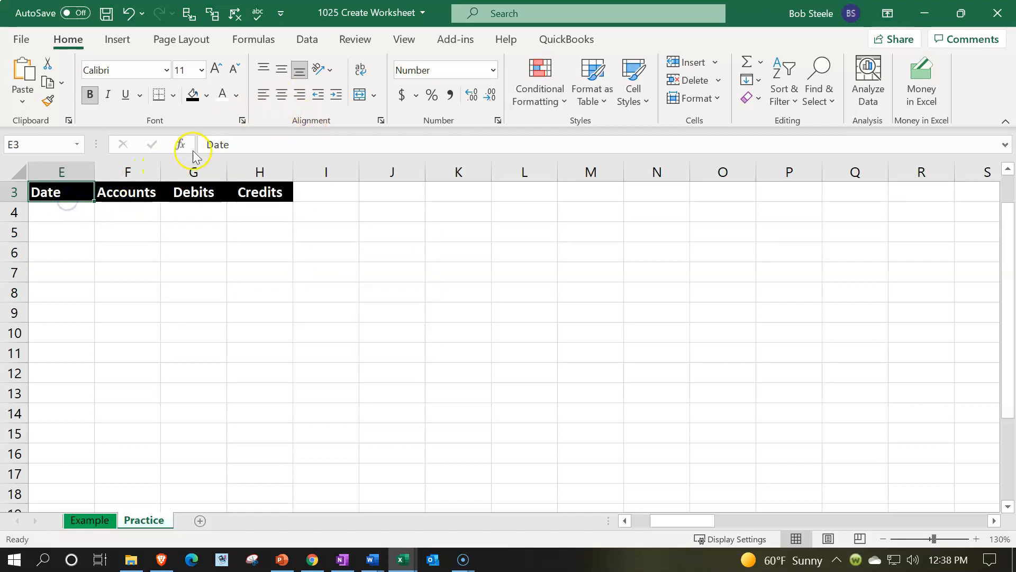
pyautogui.click(282, 95)
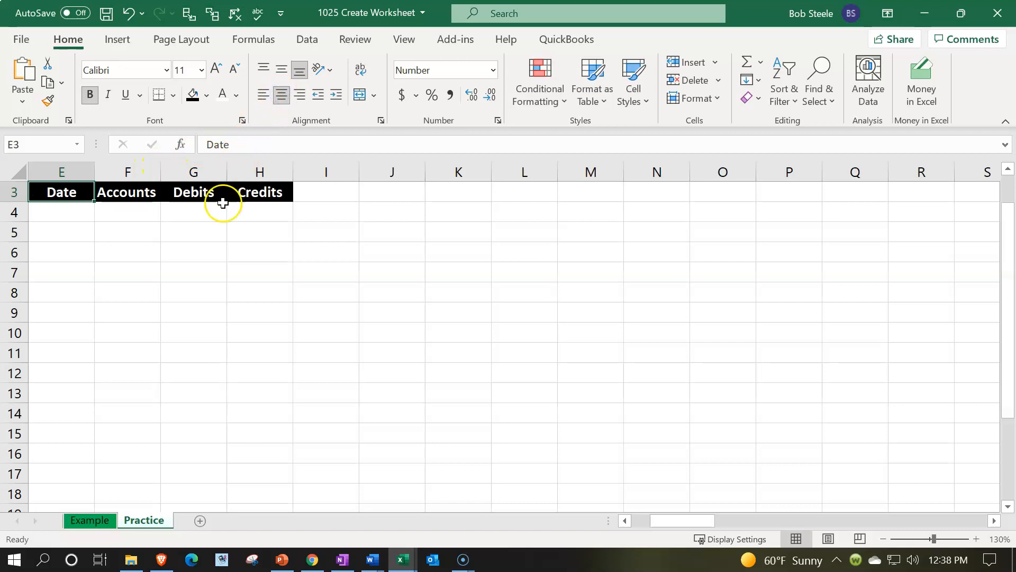
pyautogui.click(222, 245)
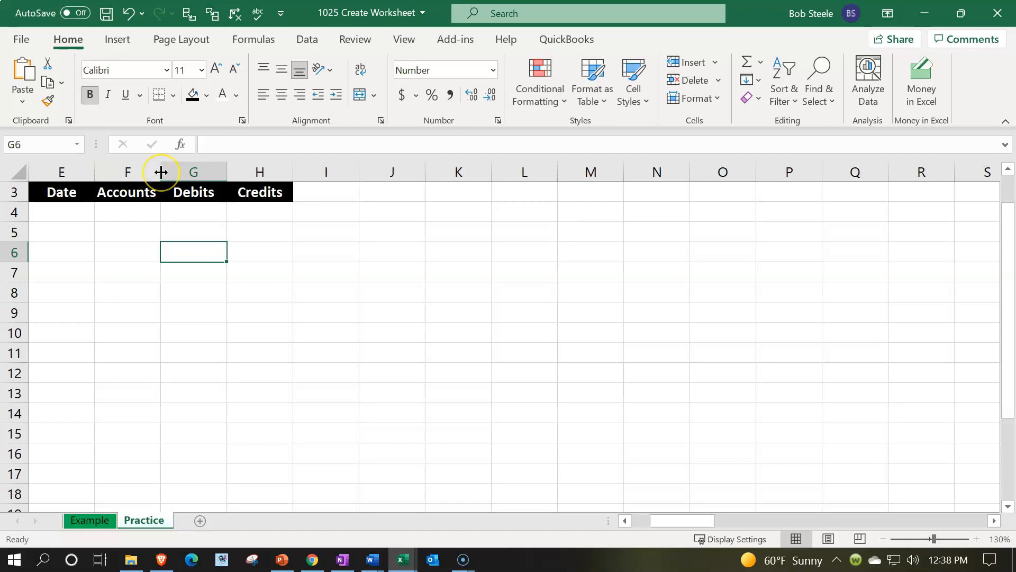
pyautogui.moveTo(161, 172); pyautogui.dragTo(231, 171)
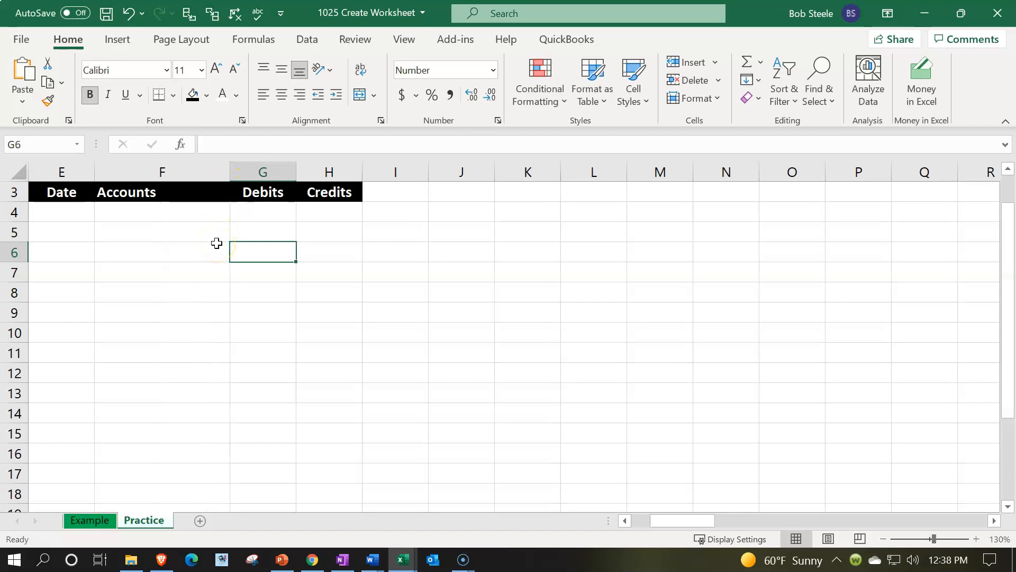
# Step: Format cell E4 as Short Date and enter the date 01/15 in it
pyautogui.click(83, 211)
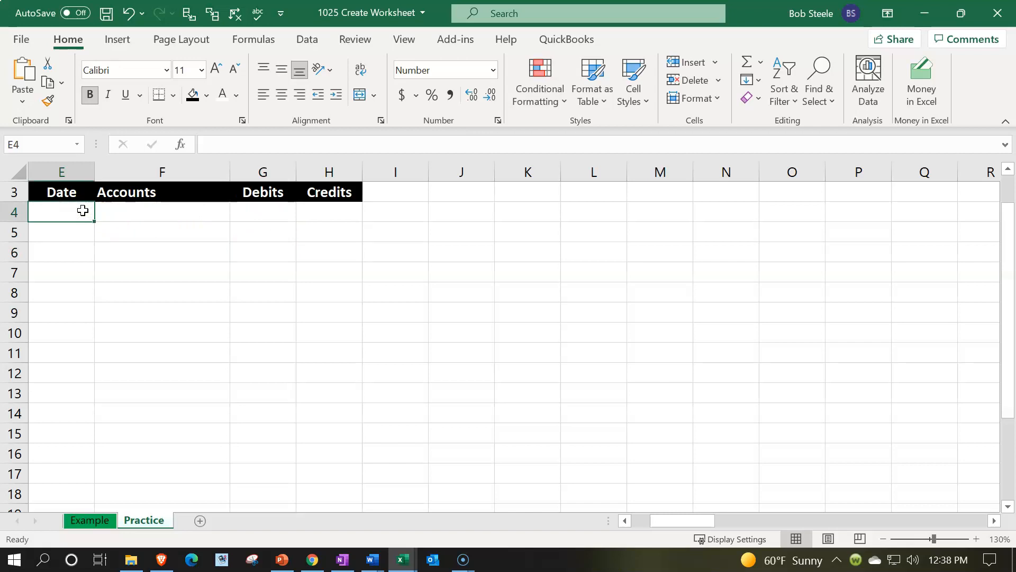
pyautogui.click(493, 72)
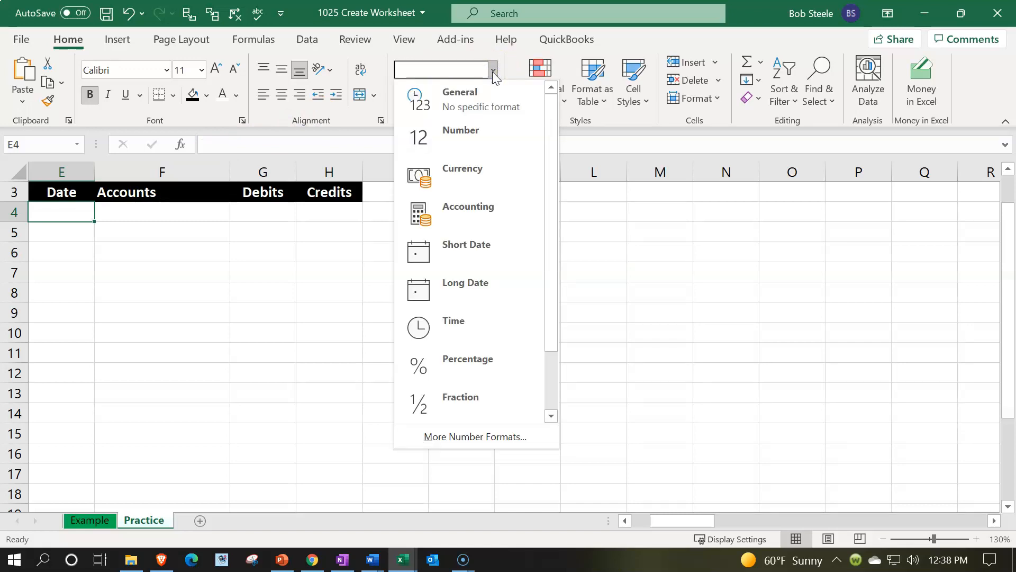
pyautogui.click(496, 250)
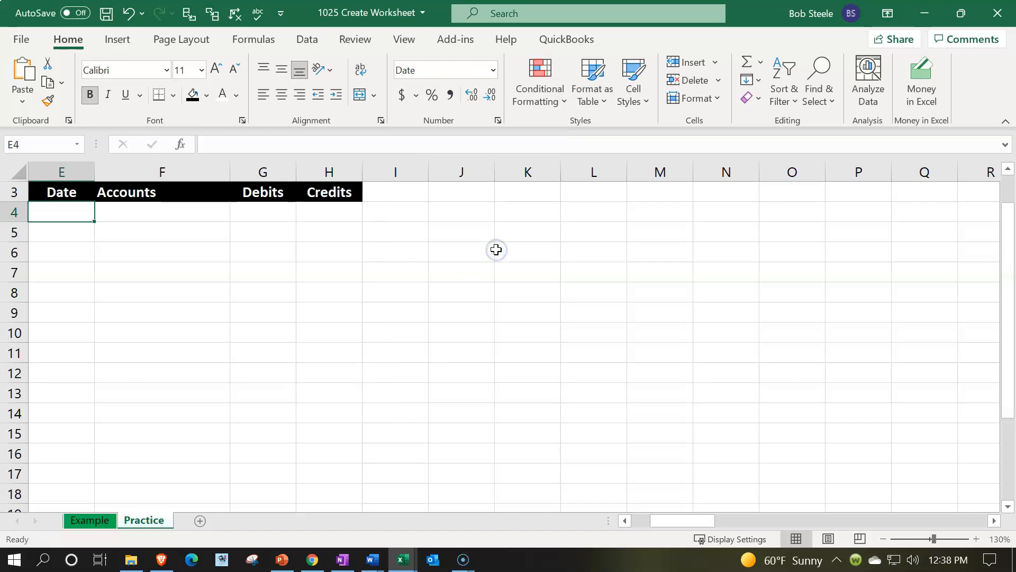
pyautogui.write('01')
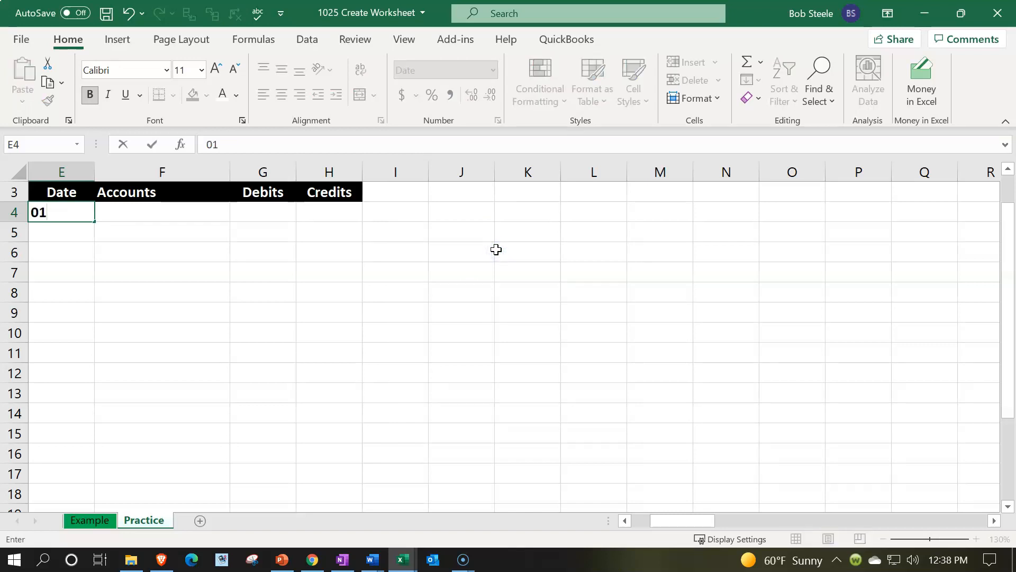
pyautogui.write('/15')
pyautogui.press('Return')
pyautogui.press('Up')
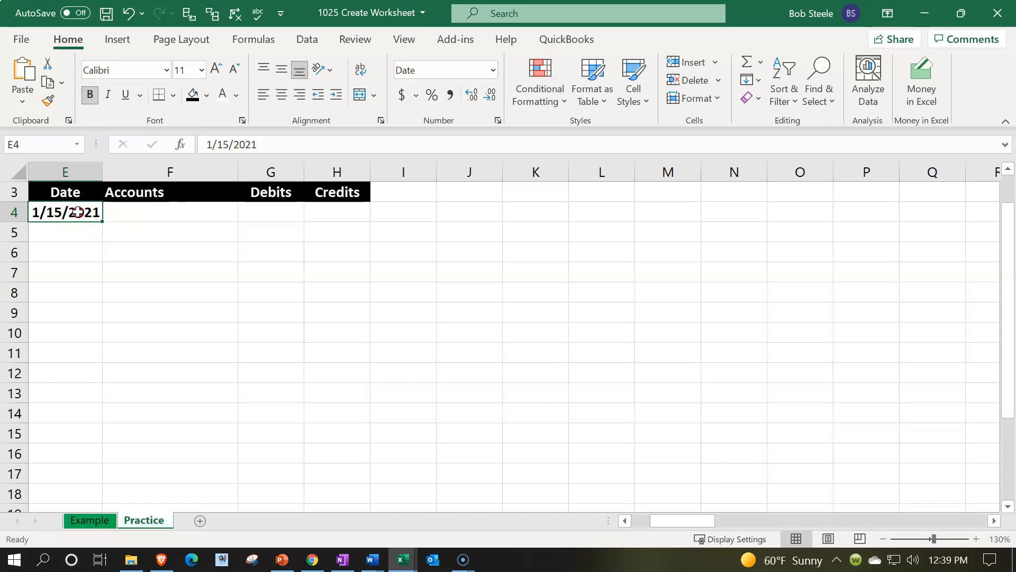
# Step: Apply the custom number format m/d to the date in cell E4
pyautogui.rightClick(79, 214)
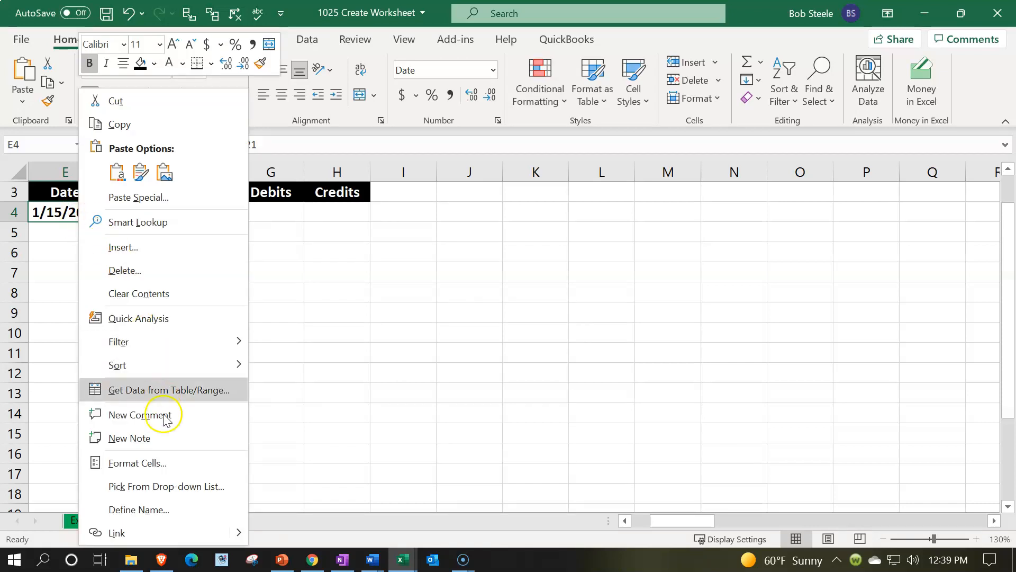
pyautogui.click(166, 456)
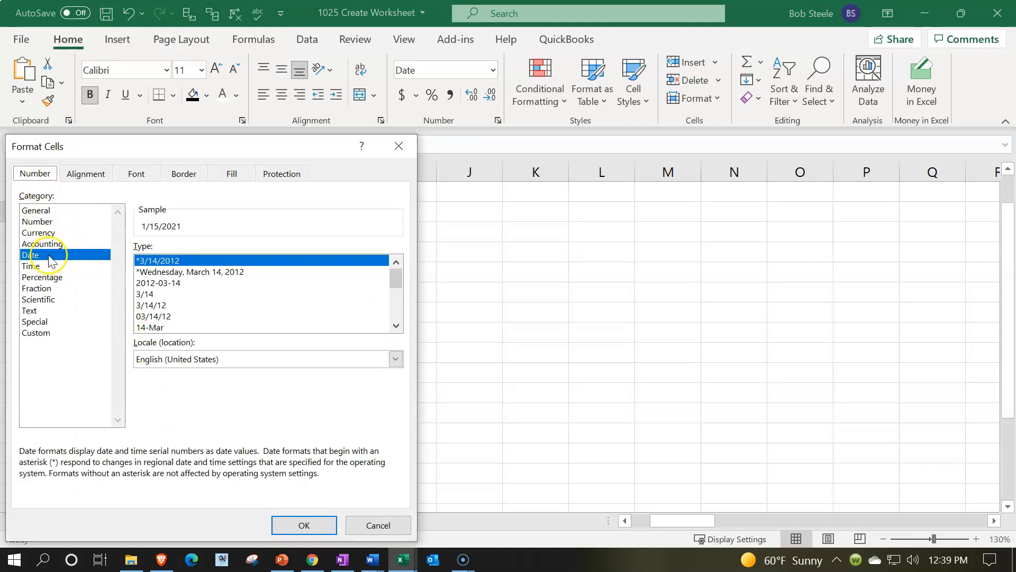
pyautogui.click(150, 264)
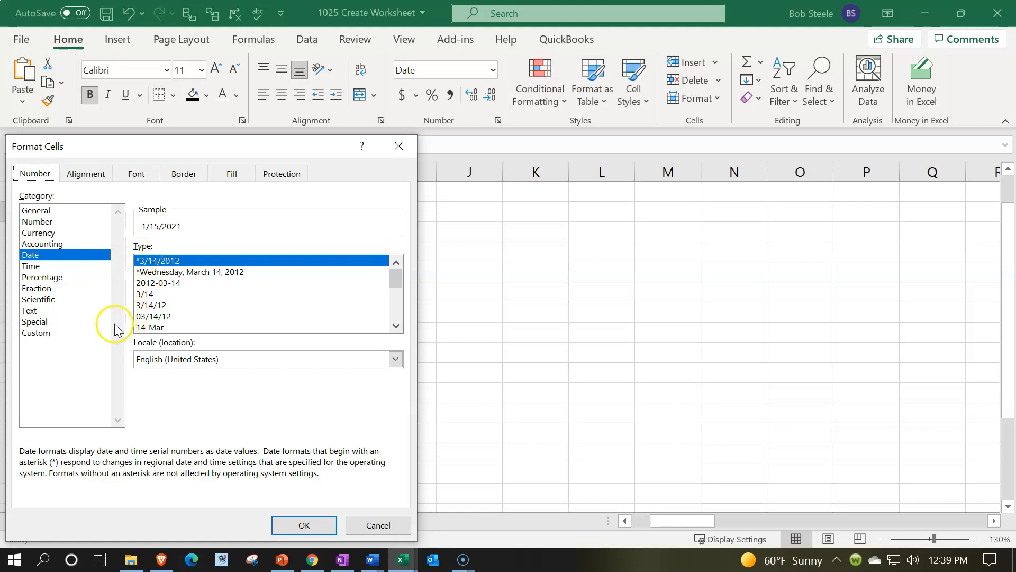
pyautogui.click(146, 294)
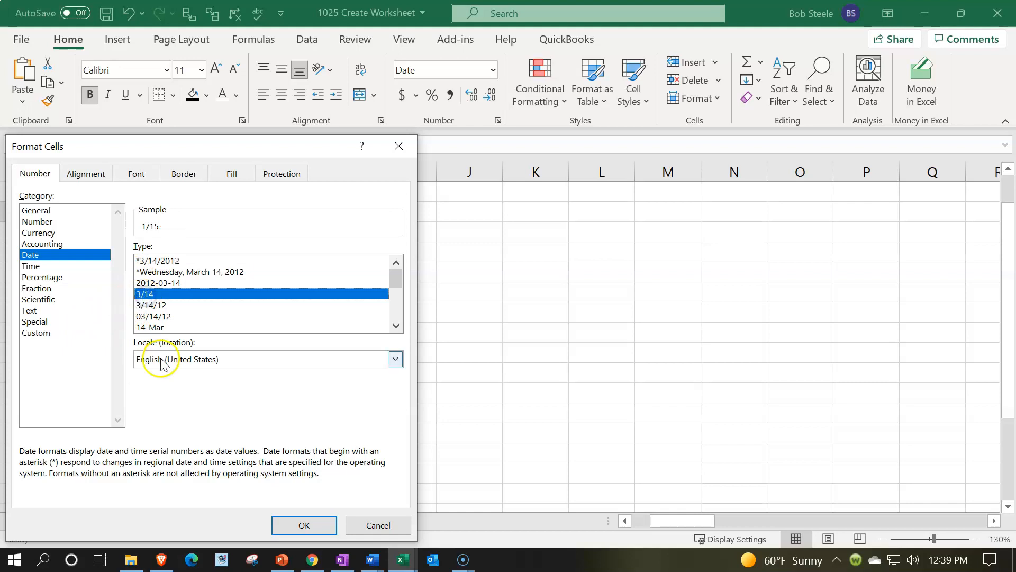
pyautogui.click(159, 261)
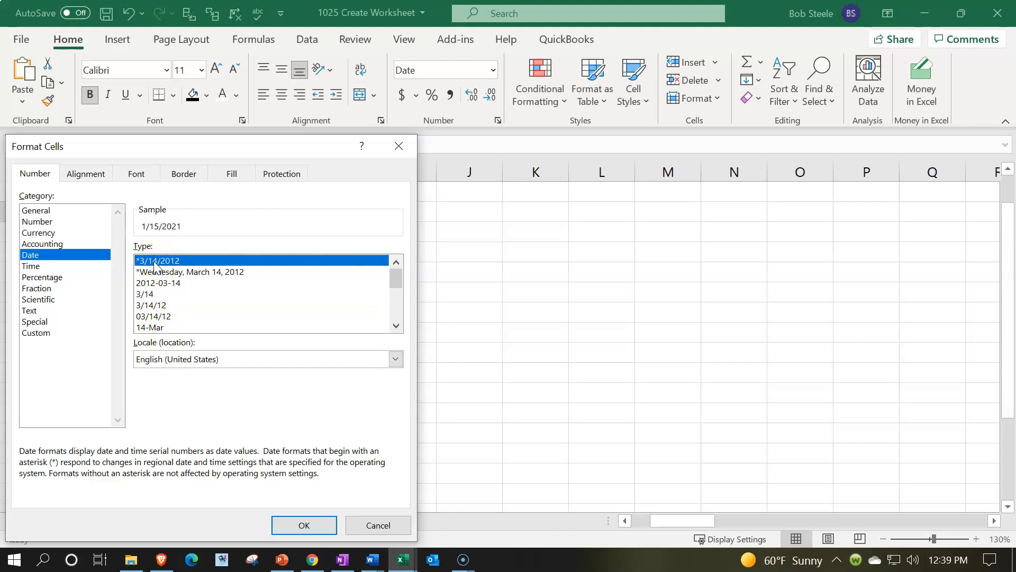
pyautogui.click(52, 336)
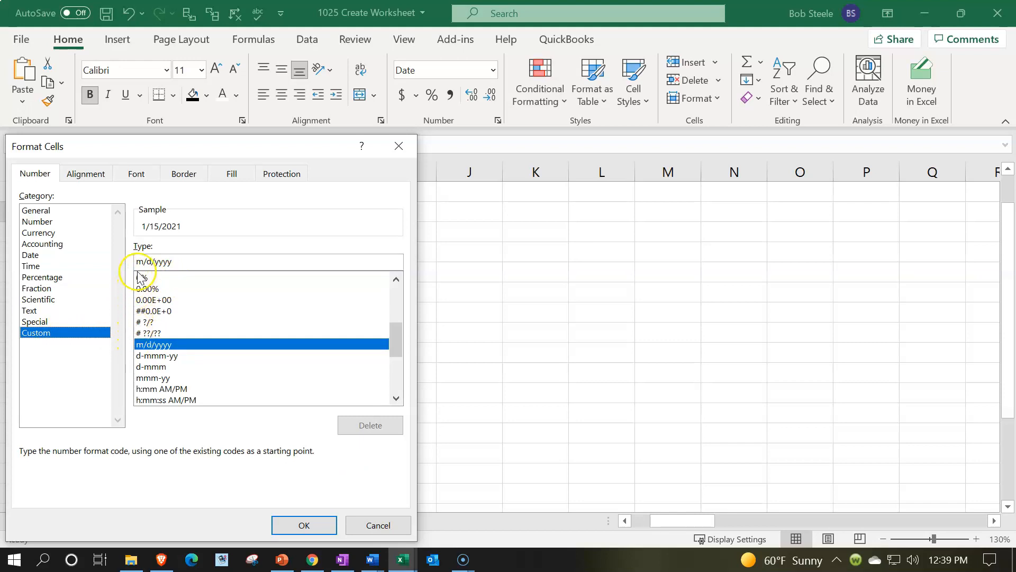
pyautogui.click(177, 264)
pyautogui.press('BackSpace')
pyautogui.press('BackSpace')
pyautogui.press('BackSpace')
pyautogui.press('BackSpace')
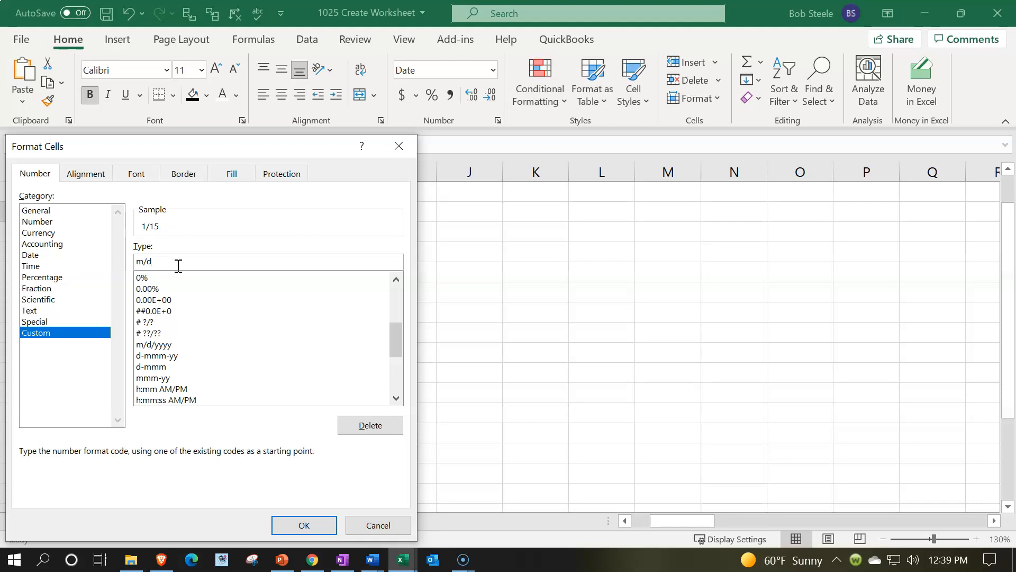
pyautogui.click(313, 523)
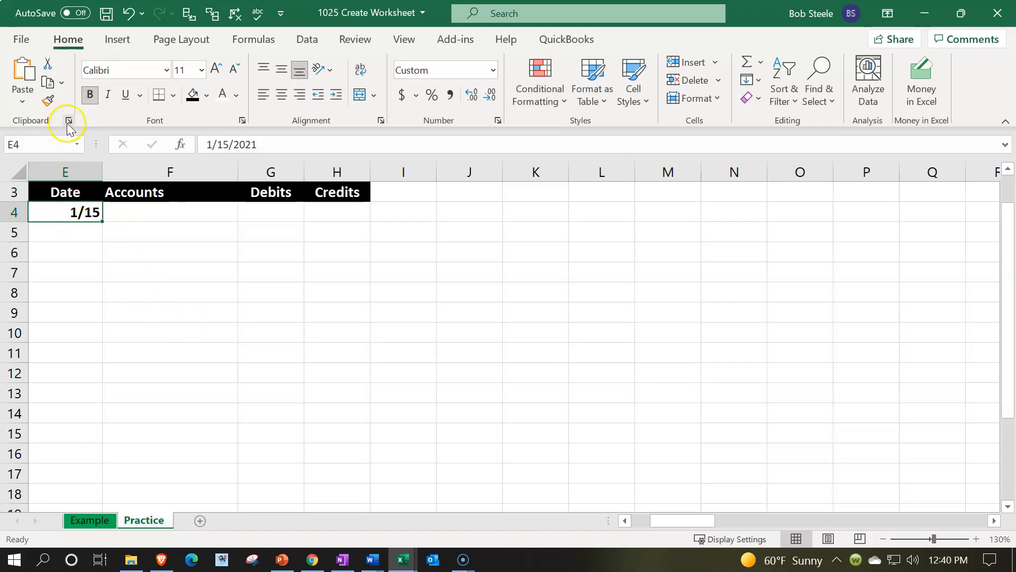
# Step: Copy the date format of cell E4 down column E from E5 to E25
pyautogui.click(49, 102)
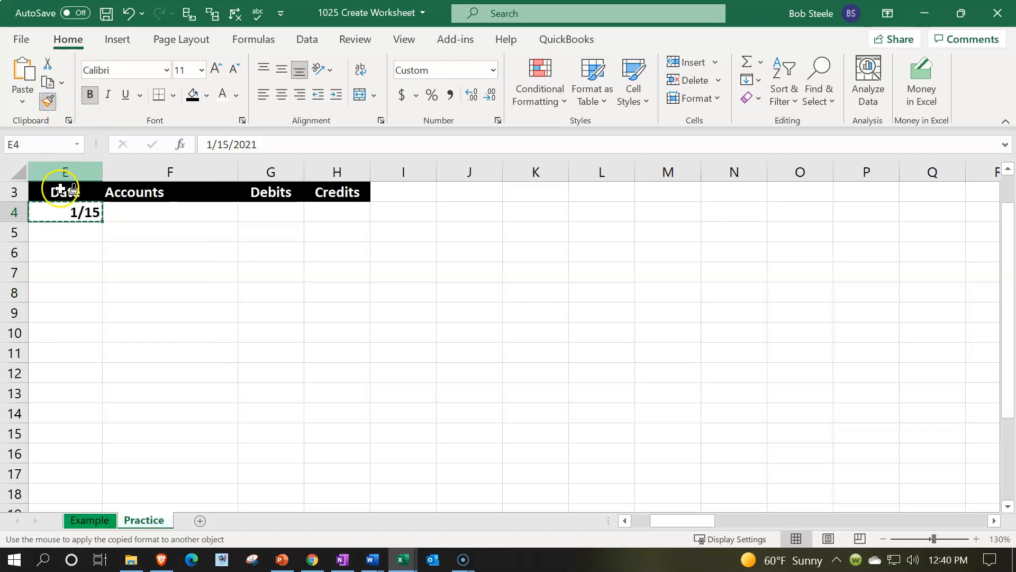
pyautogui.click(58, 227)
pyautogui.moveTo(58, 227)
pyautogui.mouseDown()
pyautogui.moveTo(74, 535)
pyautogui.moveTo(57, 476)
pyautogui.mouseUp()
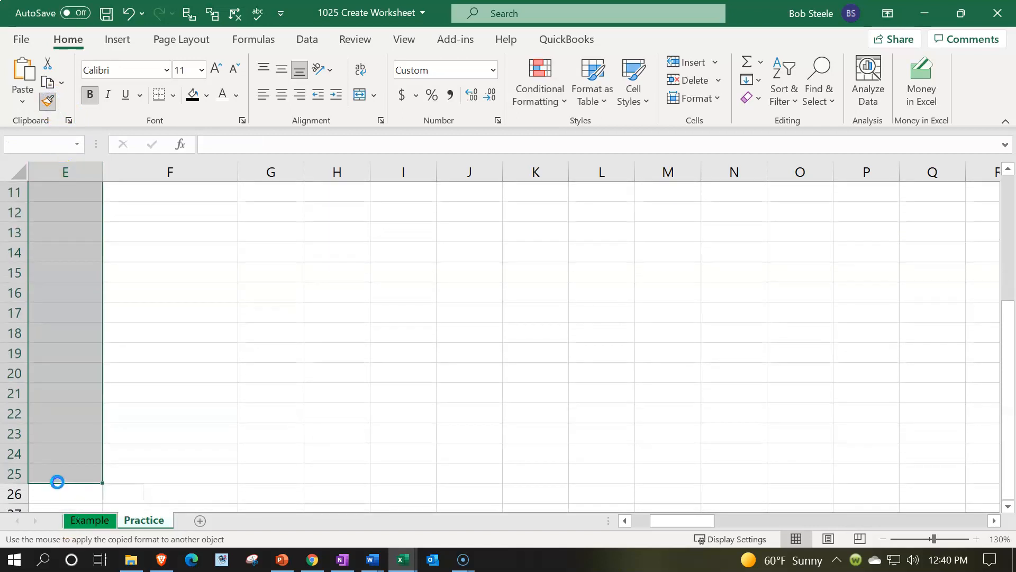
pyautogui.scroll(4, 53, 455)
# Step: Enter the test date 1/4 in cell E6 to check the copied format
pyautogui.click(68, 290)
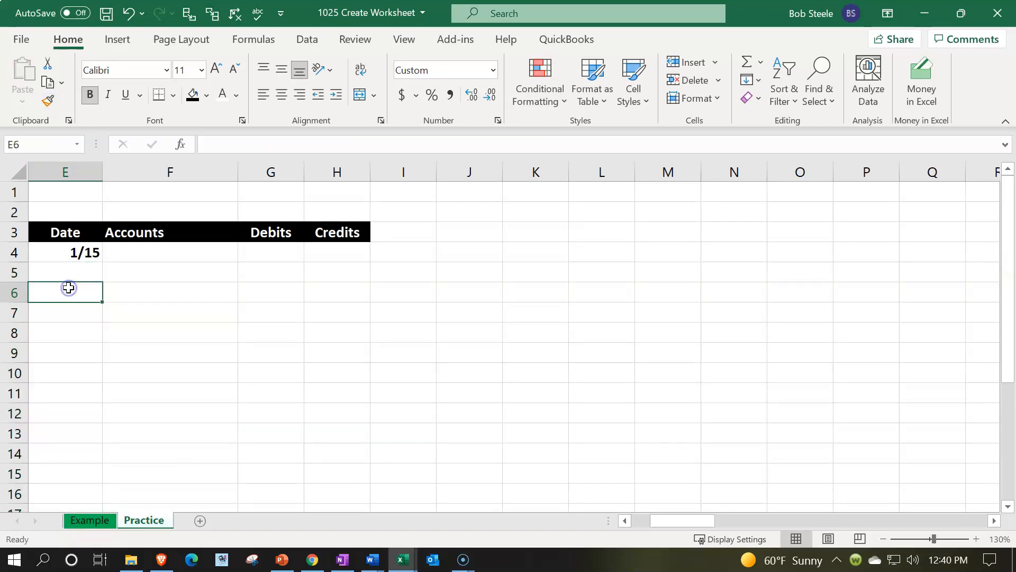
pyautogui.write('1/4')
pyautogui.press('Return')
pyautogui.click(68, 288)
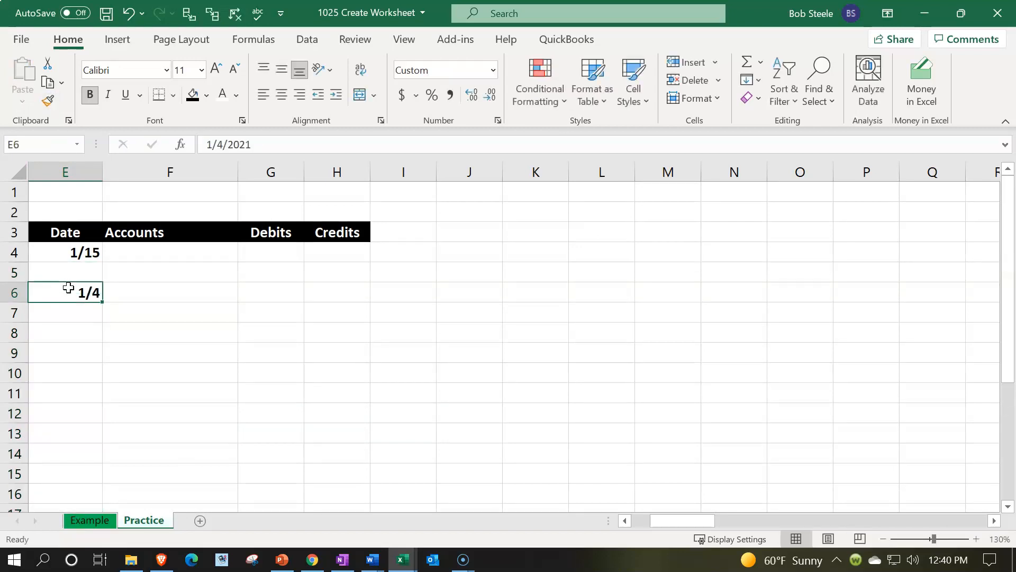
# Step: Clear the test dates from cells E6 and E4
pyautogui.press('Delete')
pyautogui.press('Up')
pyautogui.press('Up')
pyautogui.press('Delete')
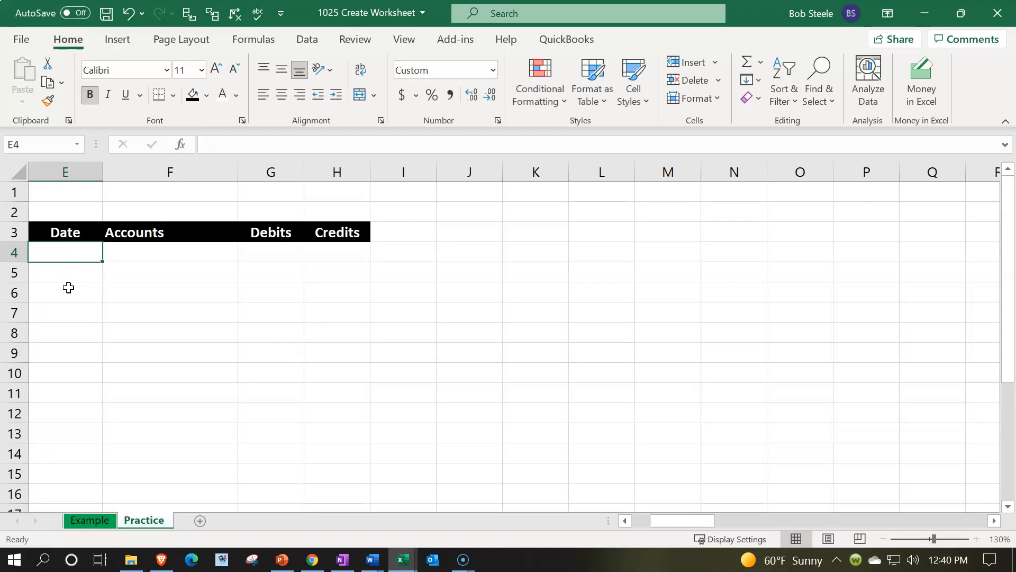
# Step: Narrow the Date column to about three quarters of its width and slightly widen the Accounts column
pyautogui.moveTo(102, 171)
pyautogui.mouseDown()
pyautogui.moveTo(78, 174)
pyautogui.moveTo(84, 168)
pyautogui.mouseUp()
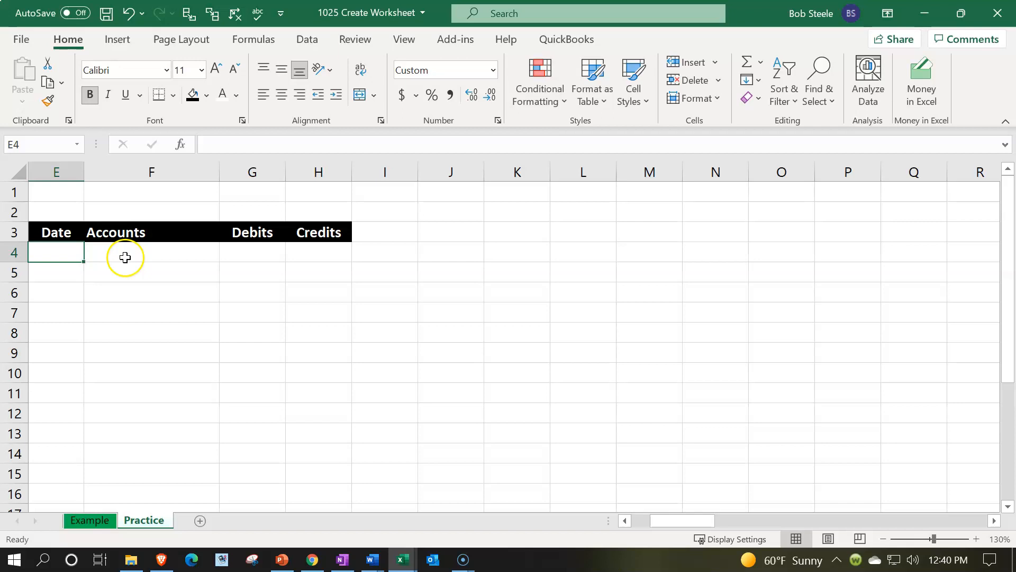
pyautogui.moveTo(220, 170); pyautogui.dragTo(243, 169)
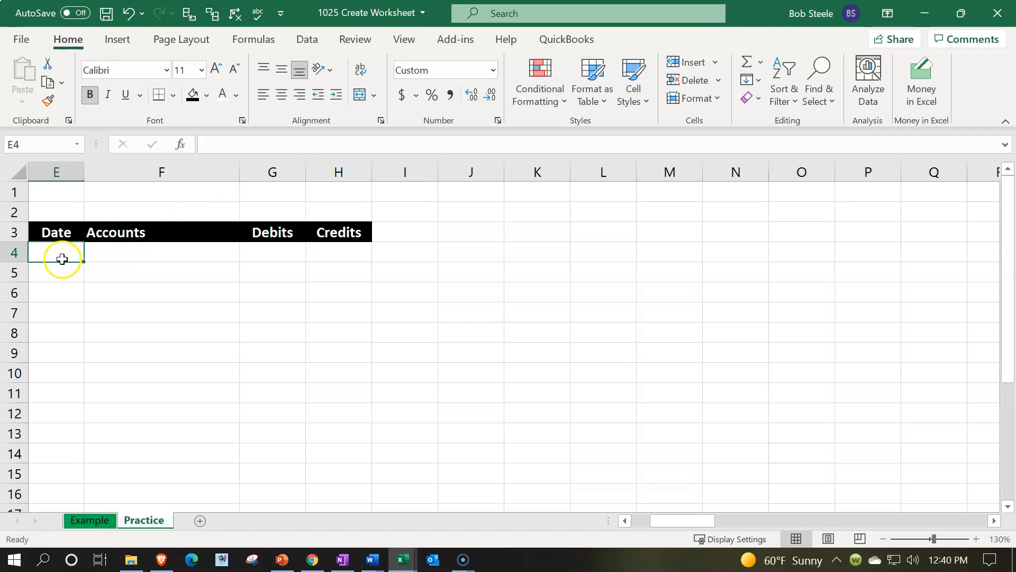
# Step: Select the empty journal rows below the headers, from cell E4 across to column H
pyautogui.moveTo(57, 252); pyautogui.dragTo(320, 400)
pyautogui.scroll(2, 320, 400)
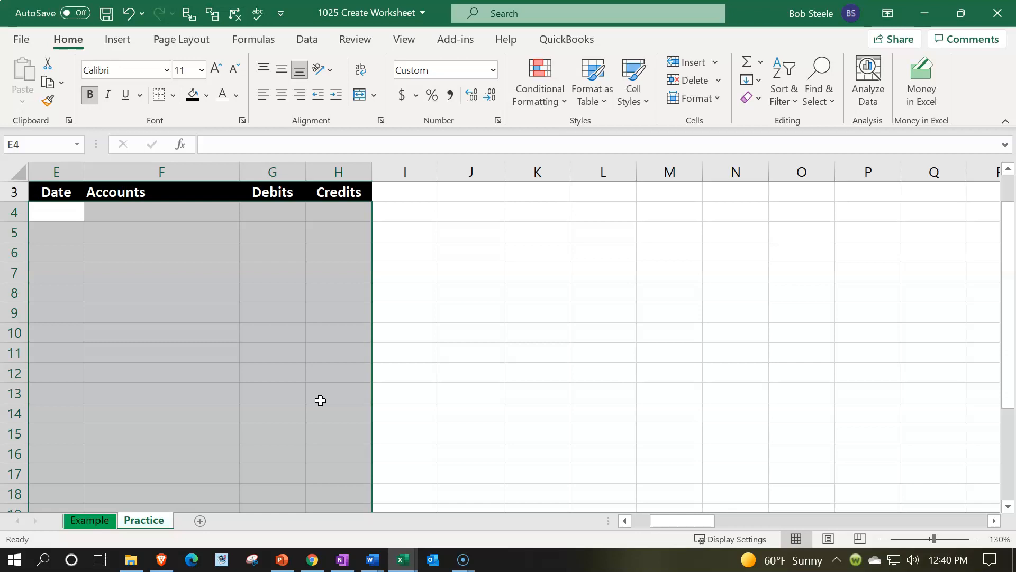
pyautogui.rightClick(205, 312)
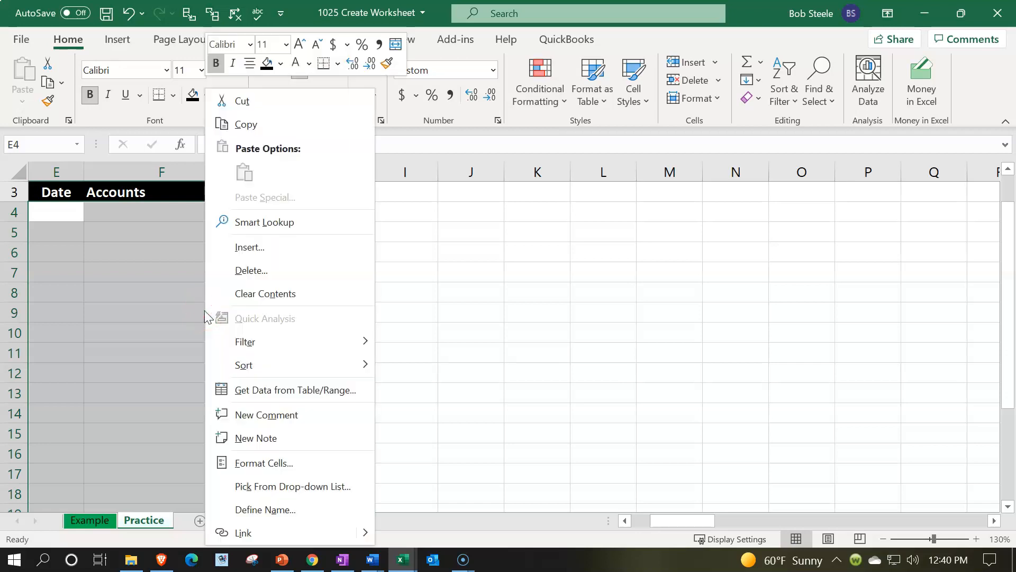
pyautogui.click(256, 462)
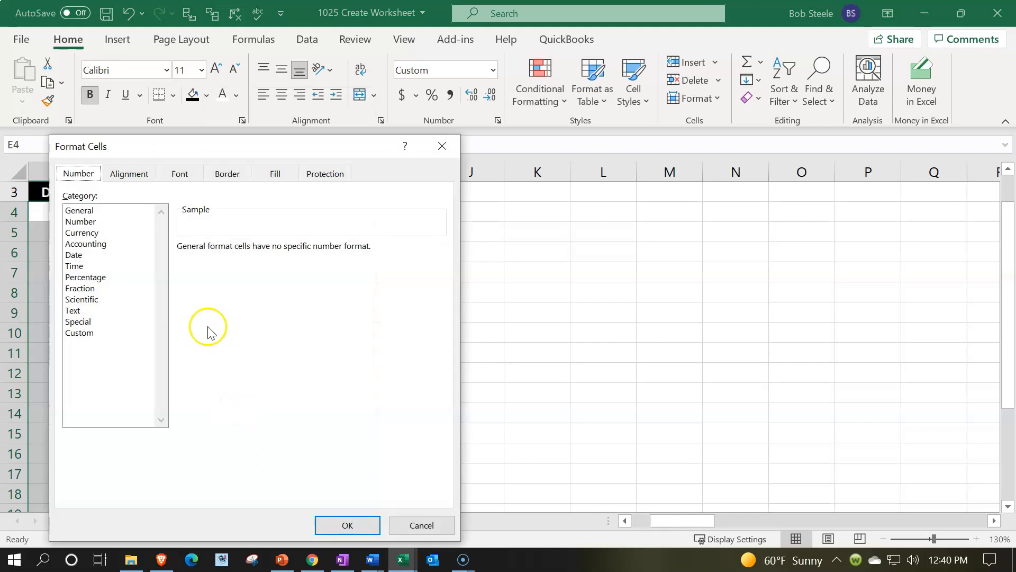
pyautogui.click(137, 174)
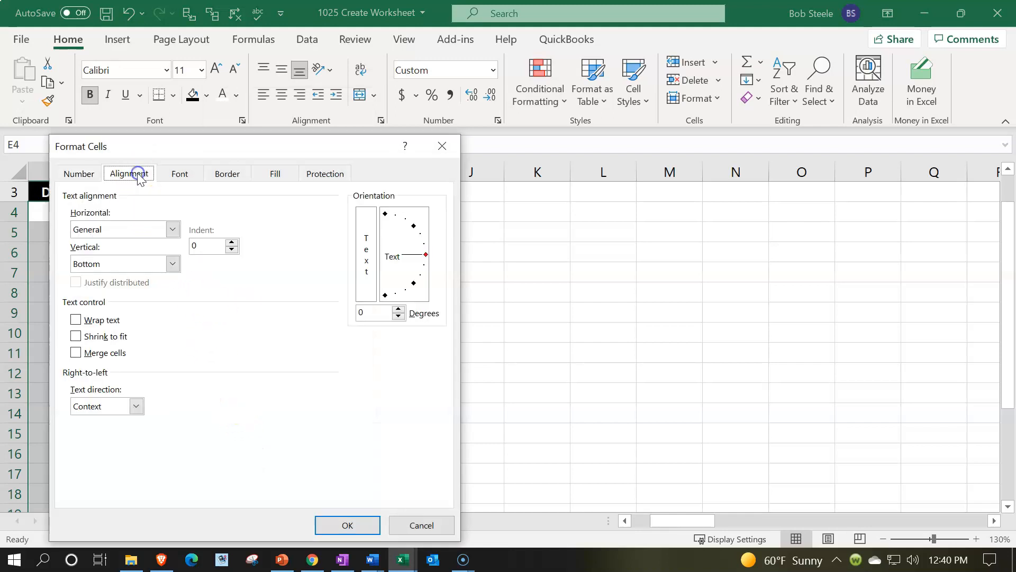
pyautogui.click(170, 180)
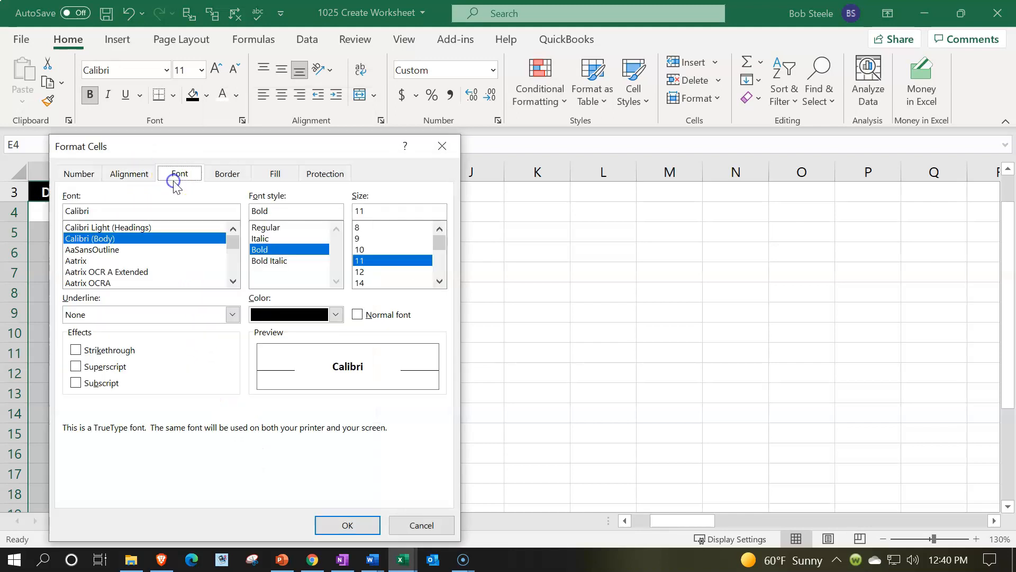
pyautogui.click(441, 147)
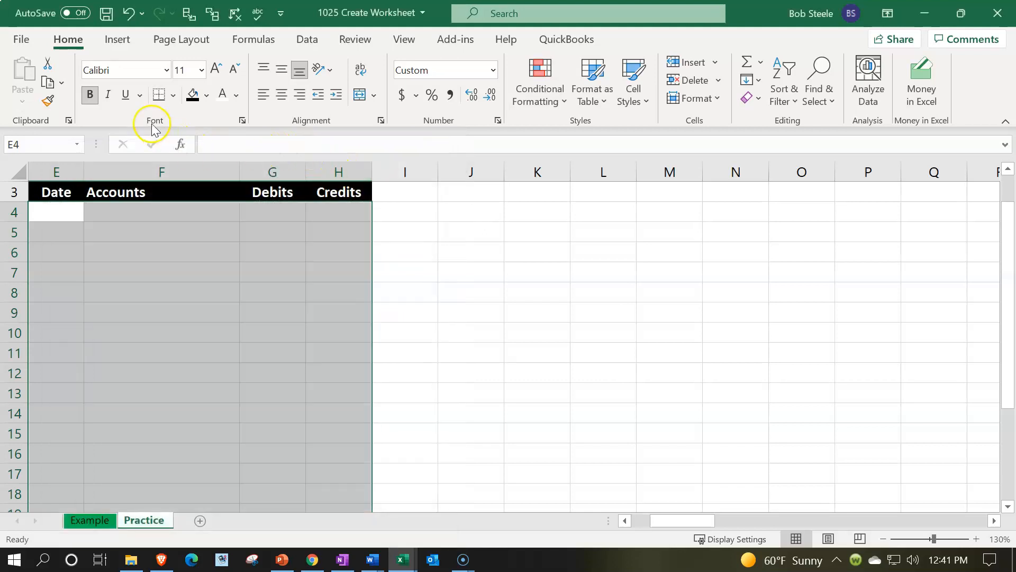
# Step: Fill the selected journal rows with a light blue from the standard color palette
pyautogui.click(207, 97)
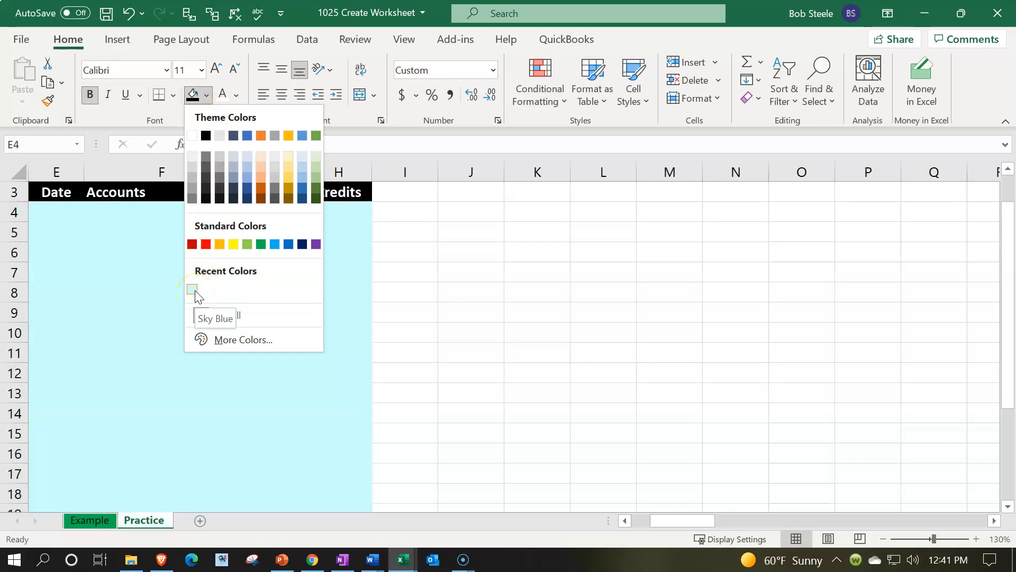
pyautogui.click(248, 343)
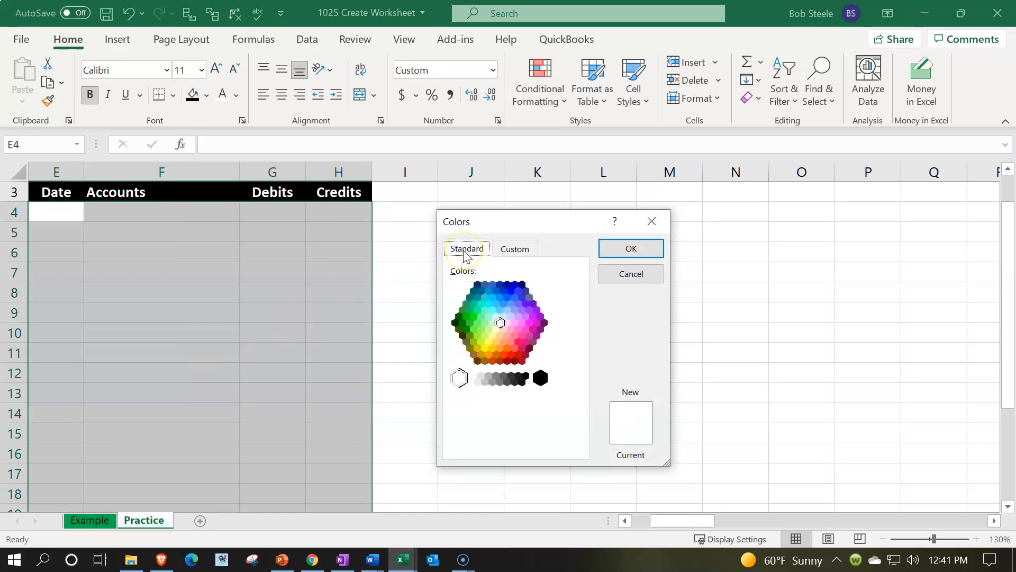
pyautogui.click(499, 321)
pyautogui.click(497, 317)
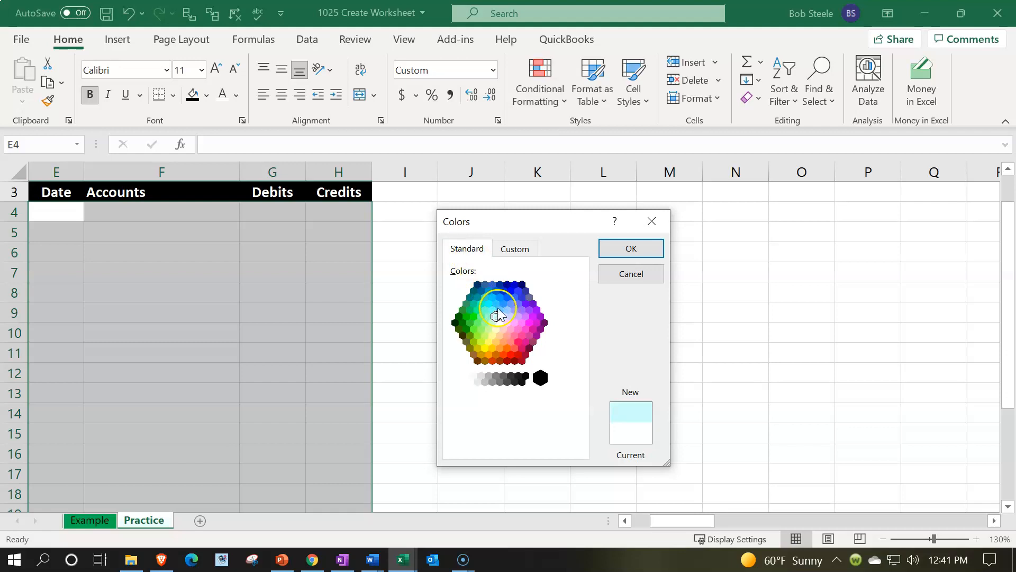
pyautogui.click(643, 250)
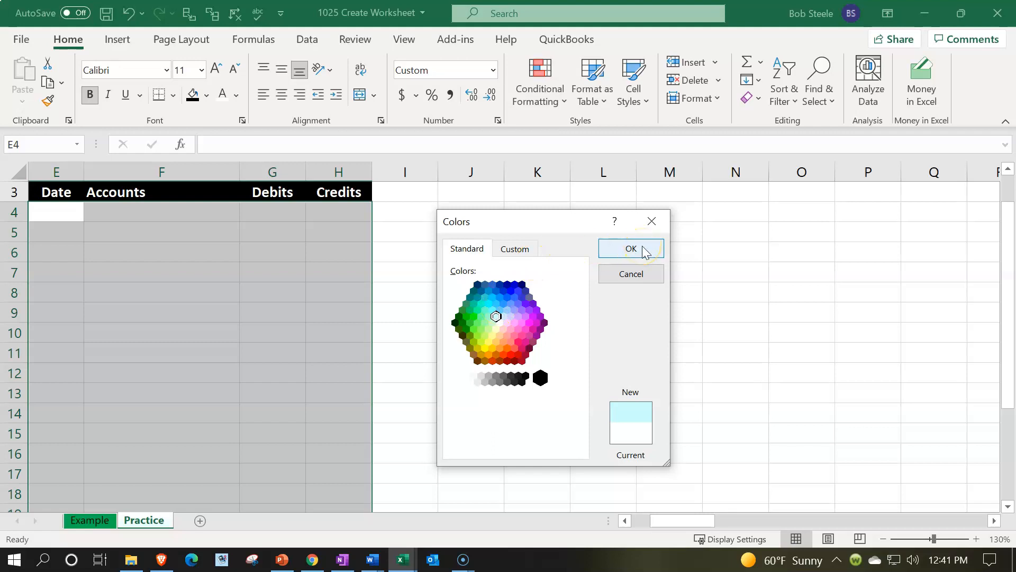
pyautogui.click(631, 248)
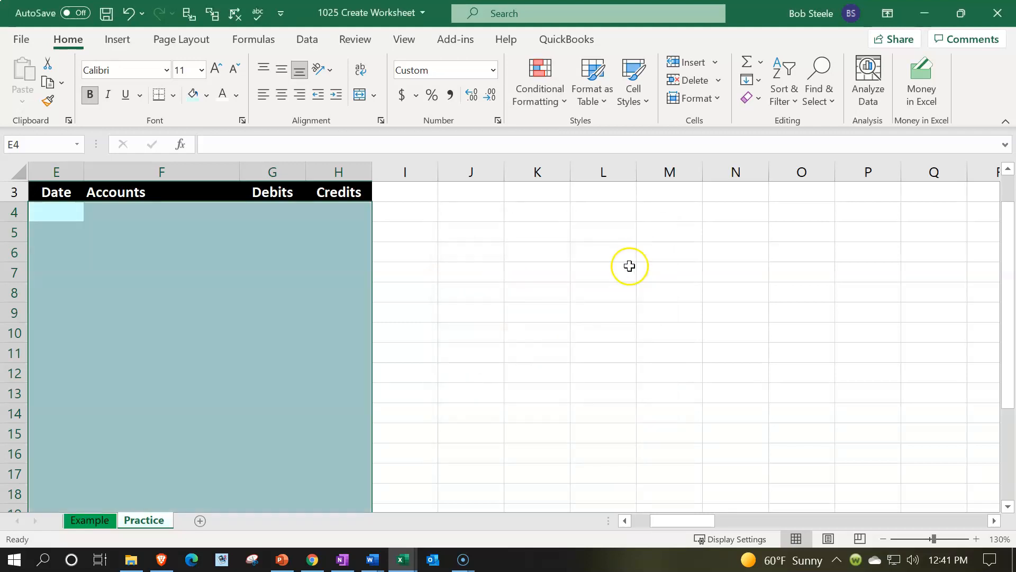
# Step: Apply All Borders to the blue journal rows in columns E to H
pyautogui.click(172, 96)
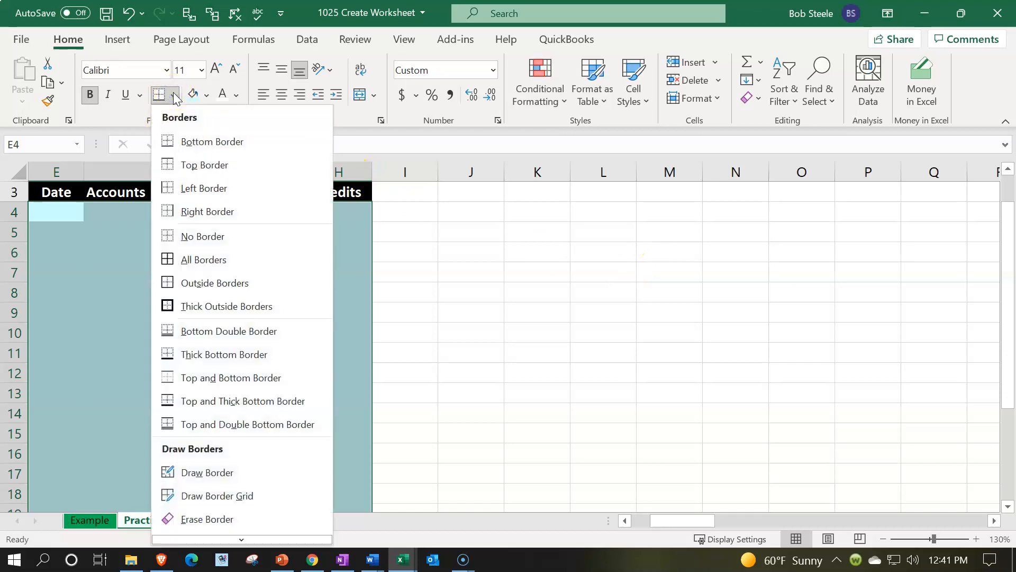
pyautogui.click(202, 258)
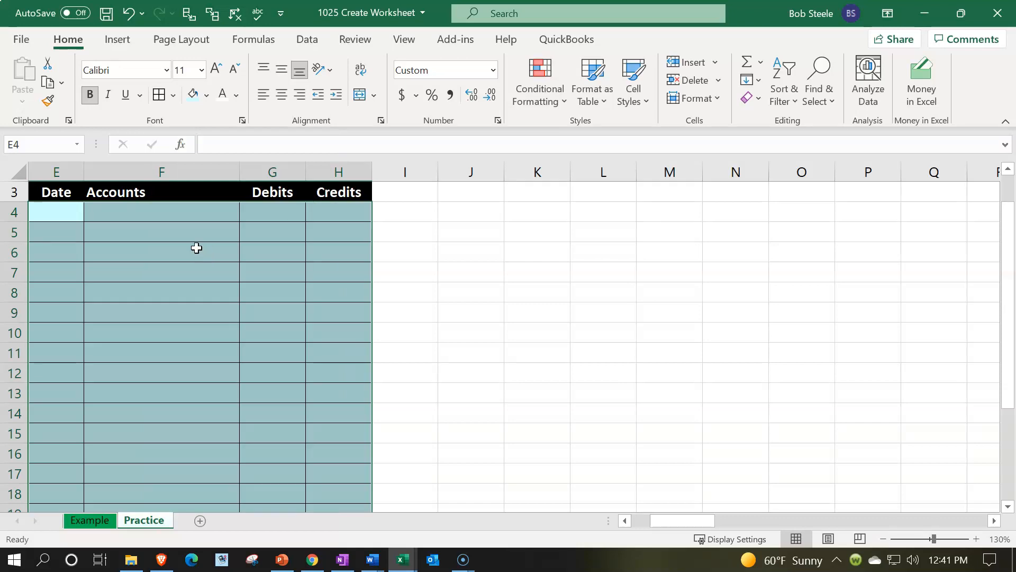
pyautogui.click(391, 198)
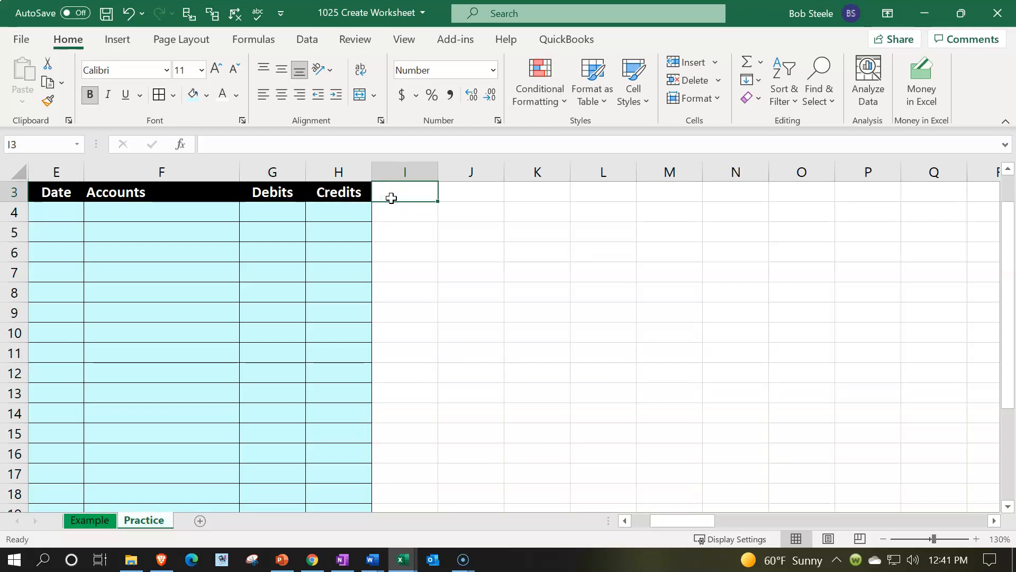
# Step: Narrow column I to a thin spacer beside the journal
pyautogui.click(402, 174)
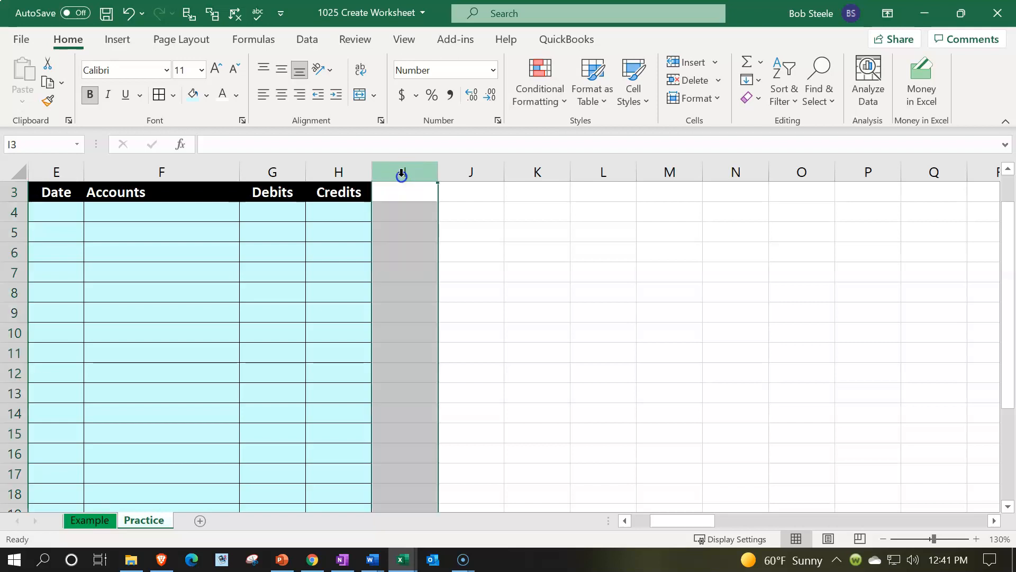
pyautogui.click(415, 234)
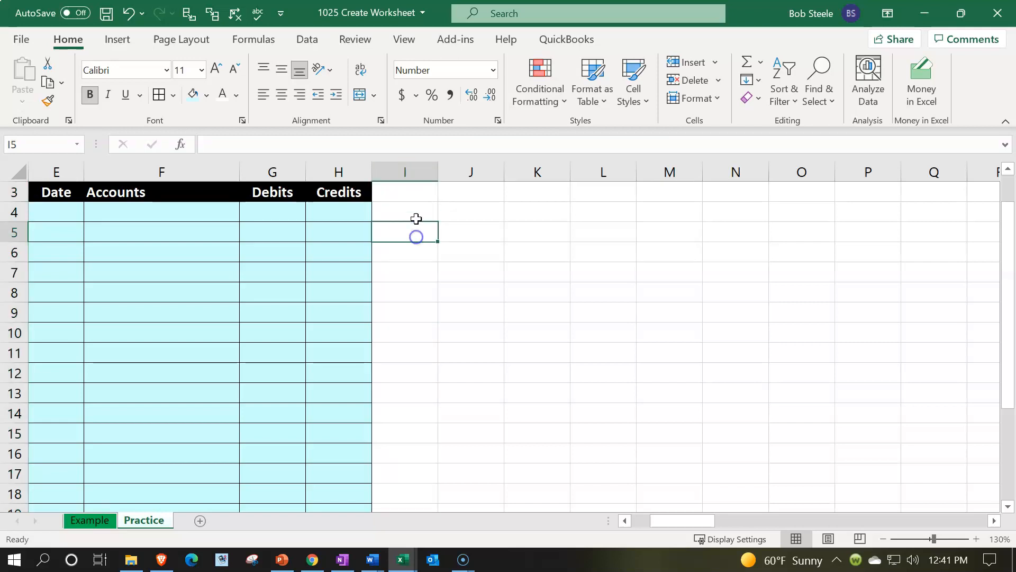
pyautogui.moveTo(439, 176); pyautogui.dragTo(383, 179)
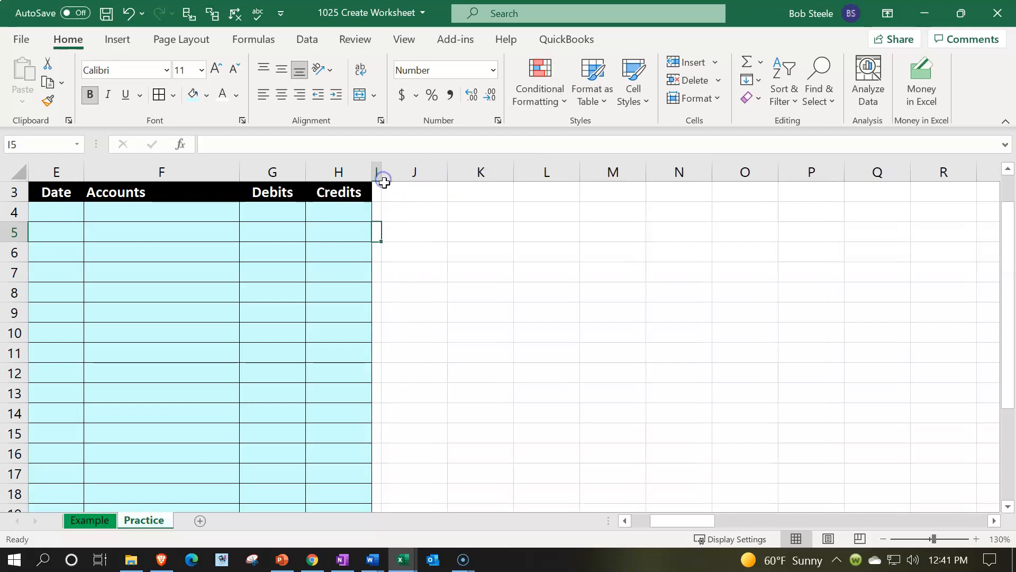
# Step: Enter the header Accounts in cell J3 and widen column J to about twice its width
pyautogui.click(404, 192)
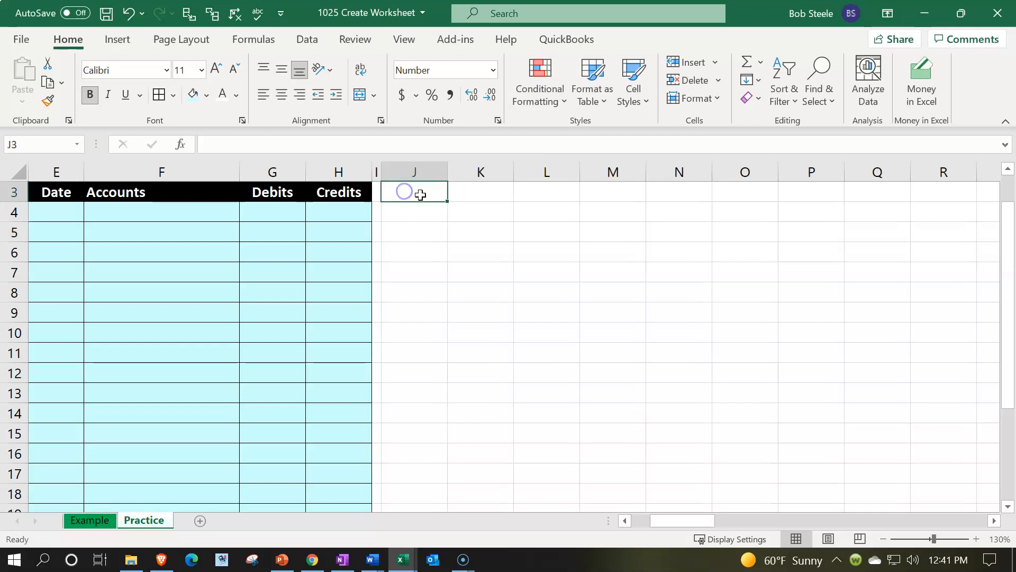
pyautogui.write('Accounts')
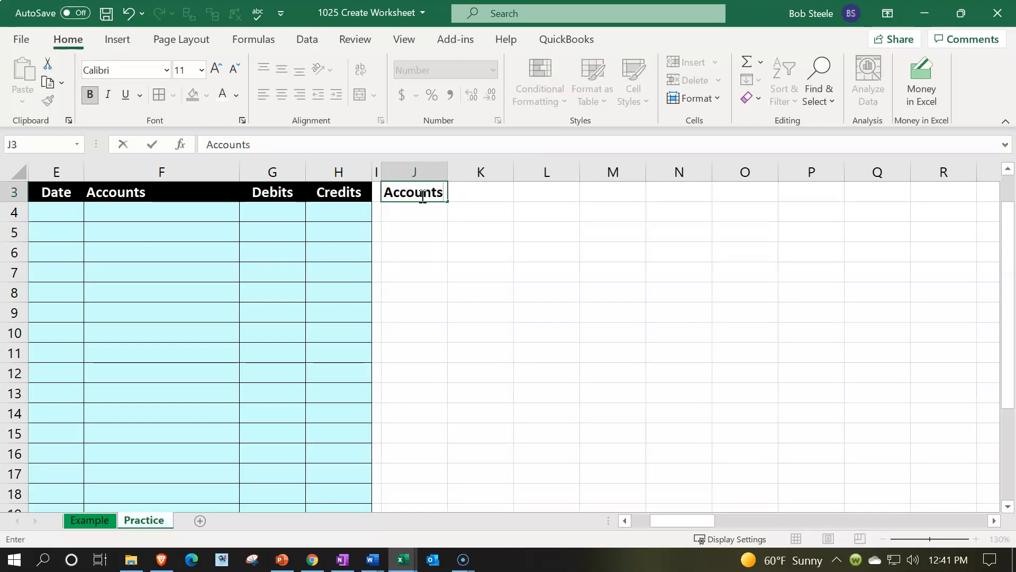
pyautogui.press('Tab')
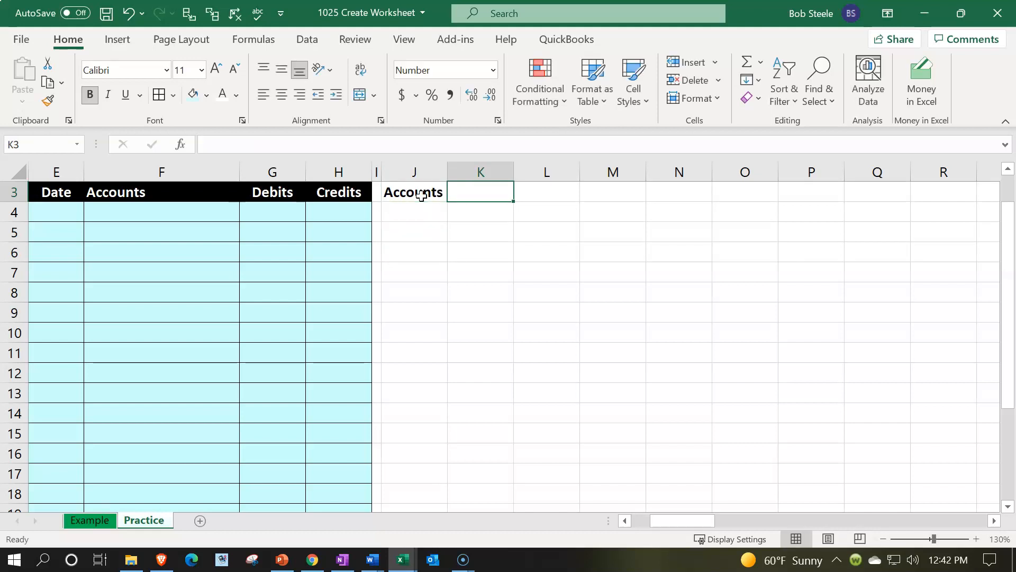
pyautogui.moveTo(447, 172); pyautogui.dragTo(511, 169)
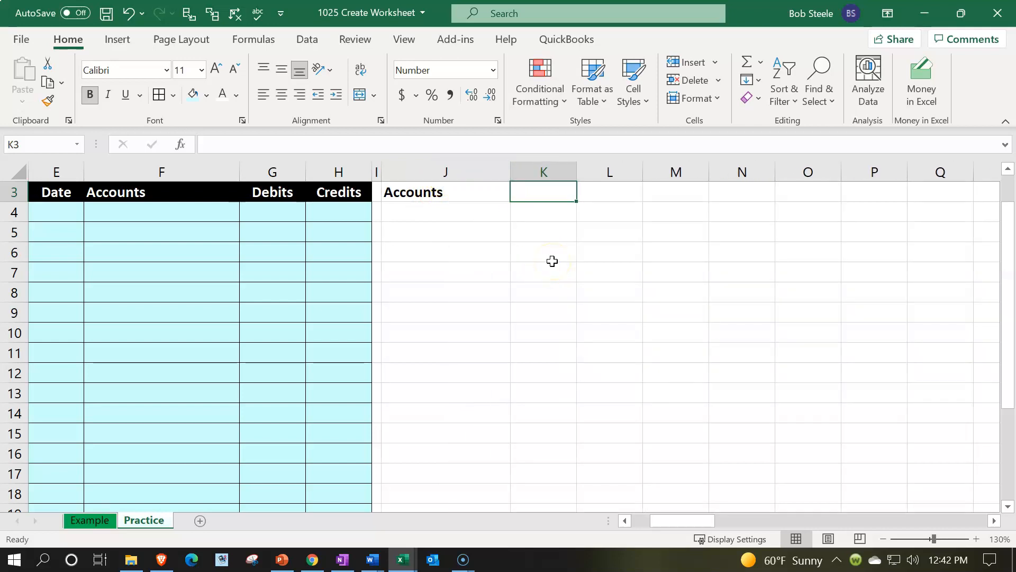
# Step: Enter the header Beginning Trial Balance in cell K3 and wrap its text
pyautogui.write('Beg')
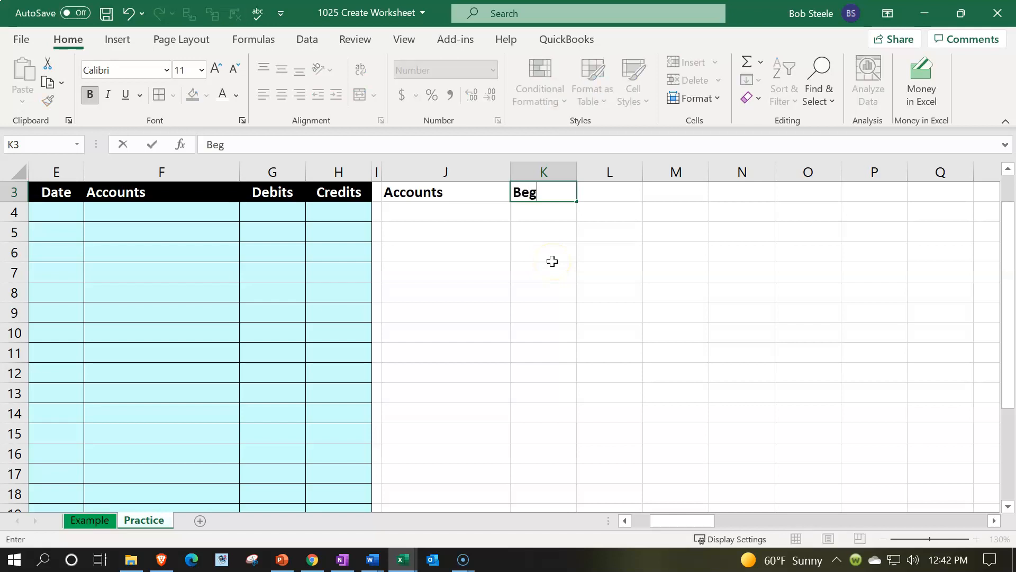
pyautogui.write('inning Trial Balance')
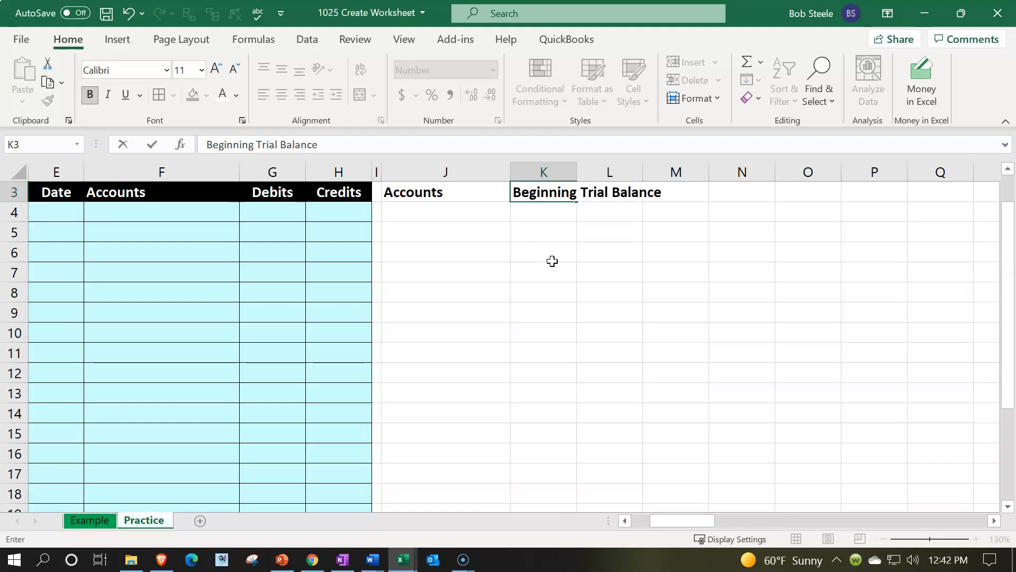
pyautogui.press('Return')
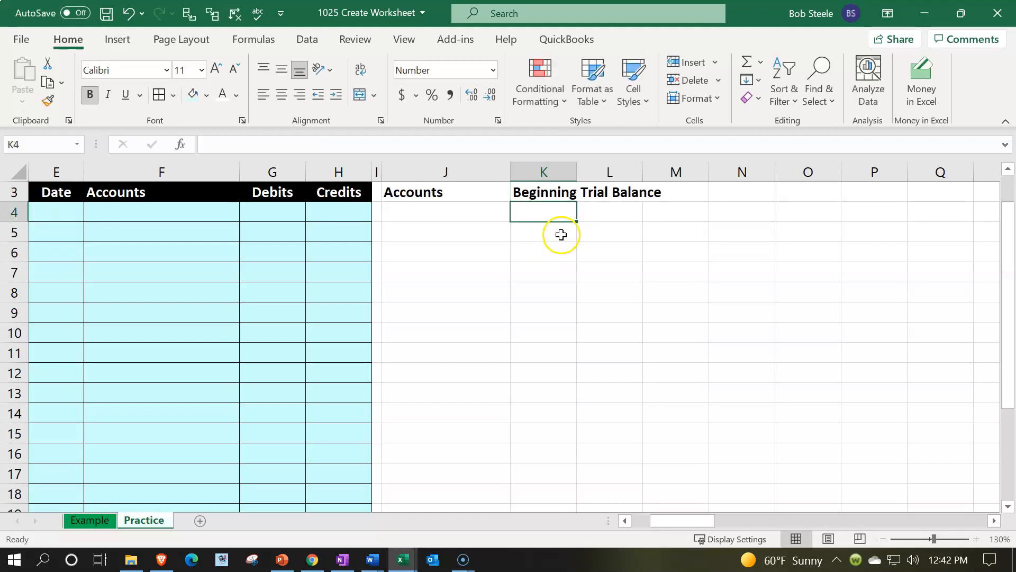
pyautogui.click(550, 194)
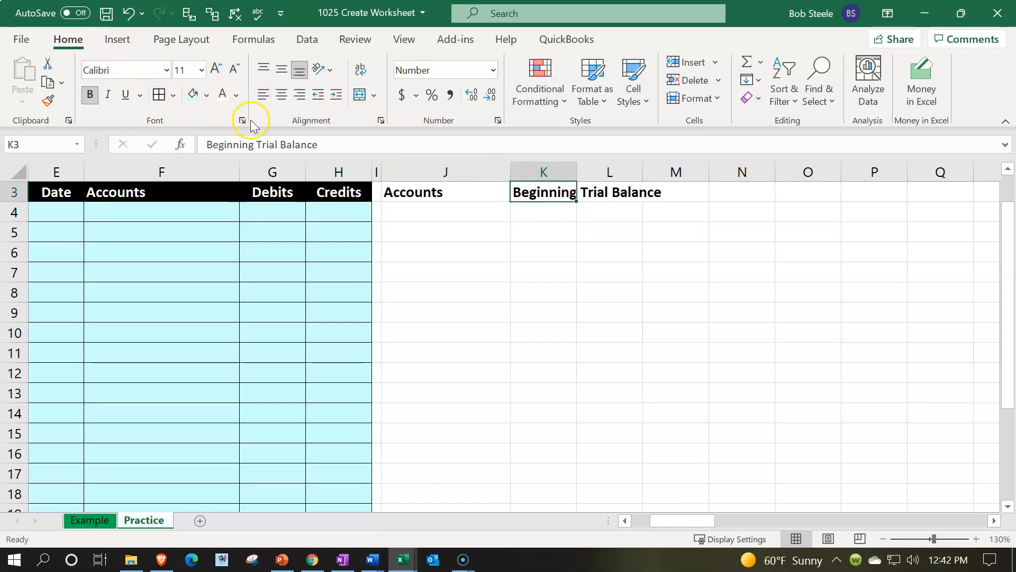
pyautogui.click(362, 70)
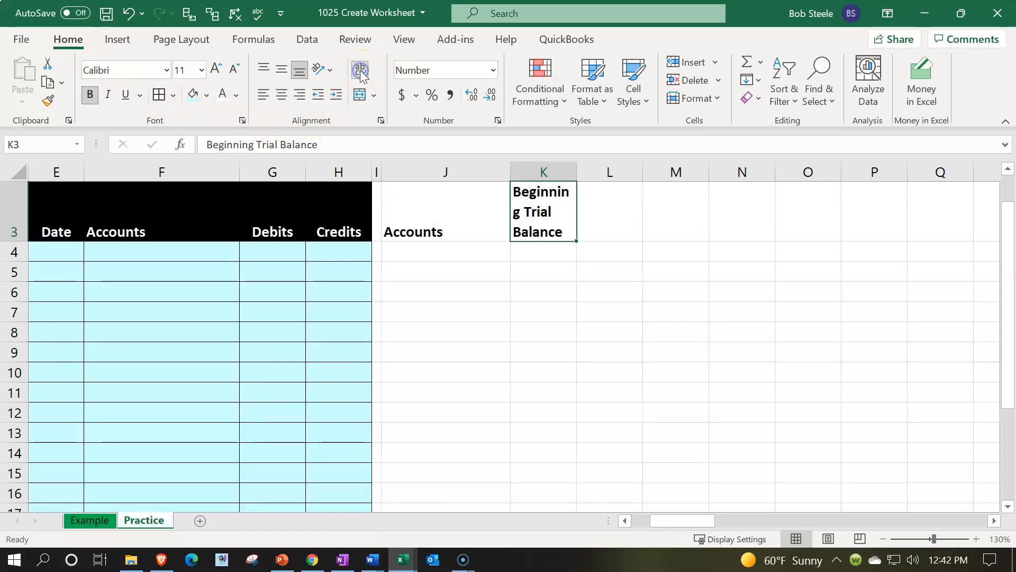
# Step: Center the Beginning Trial Balance header in K3 and undo the centering
pyautogui.click(282, 94)
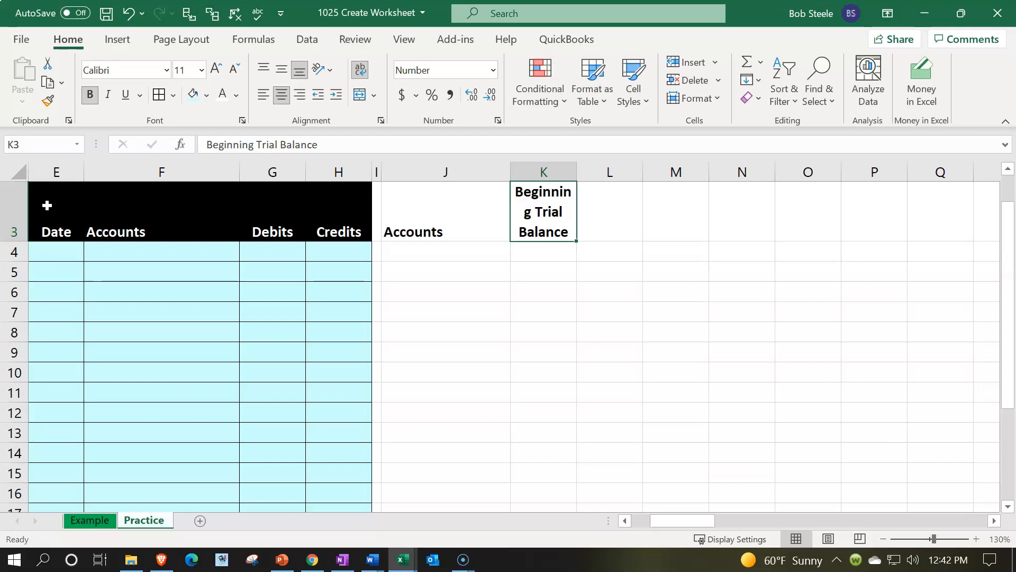
pyautogui.click(127, 16)
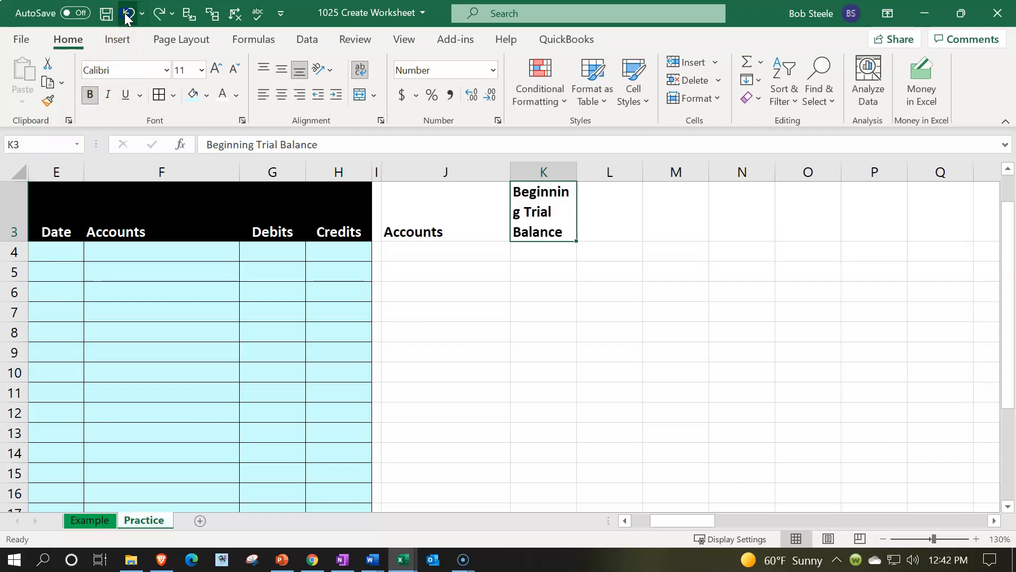
# Step: Undo the text wrap in K3 and replace the header with Beginning, Trail and Balance stacked in cells K3 to K5
pyautogui.click(127, 16)
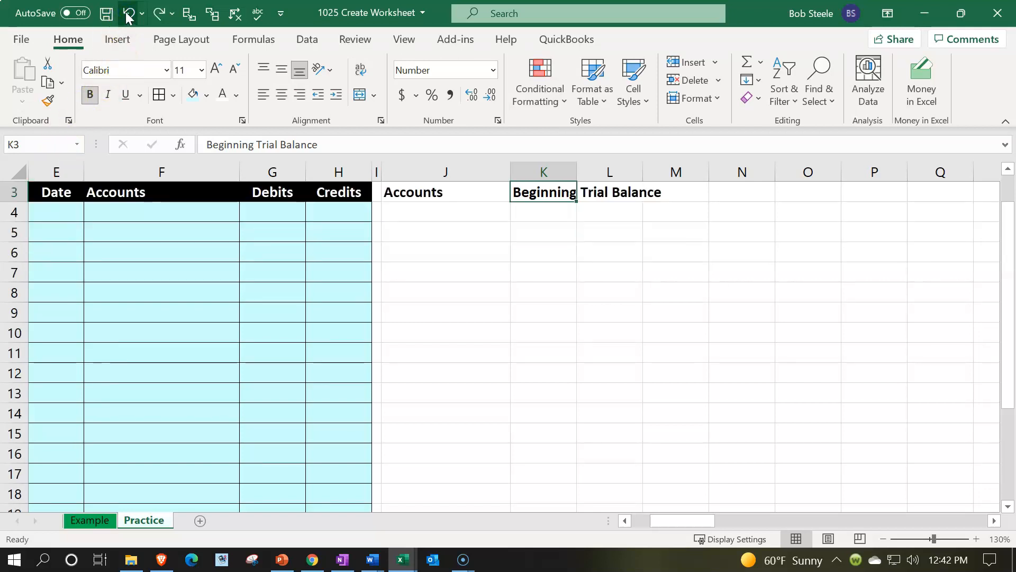
pyautogui.press('Delete')
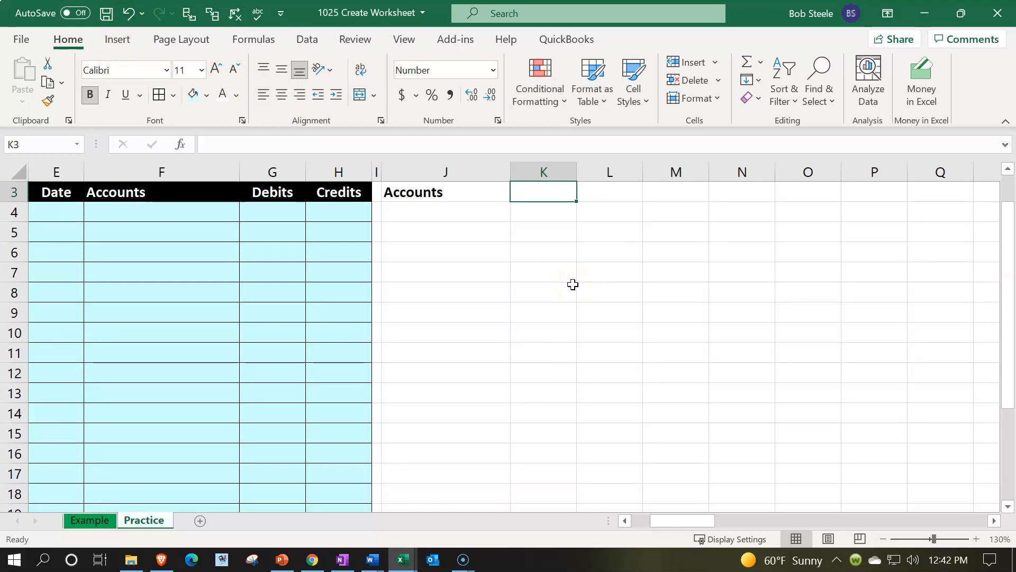
pyautogui.write('Beginning')
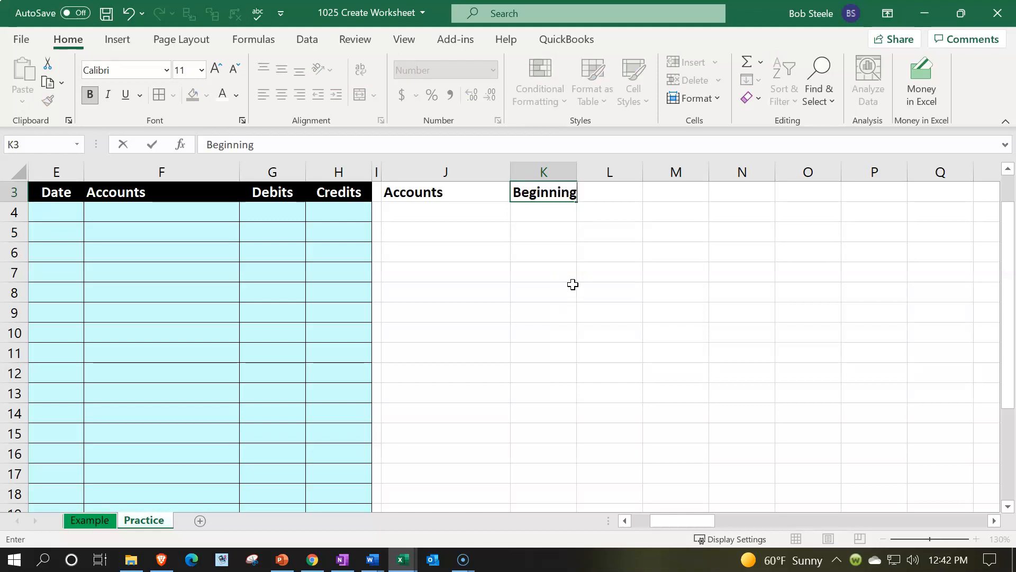
pyautogui.press('Return')
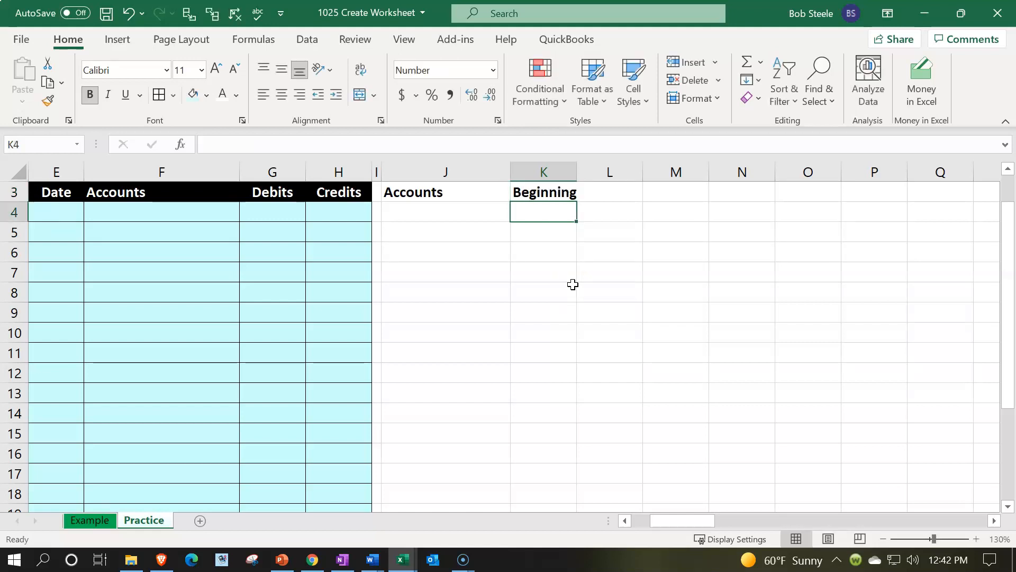
pyautogui.write('Trail')
pyautogui.press('Return')
pyautogui.write('Balance')
pyautogui.press('Return')
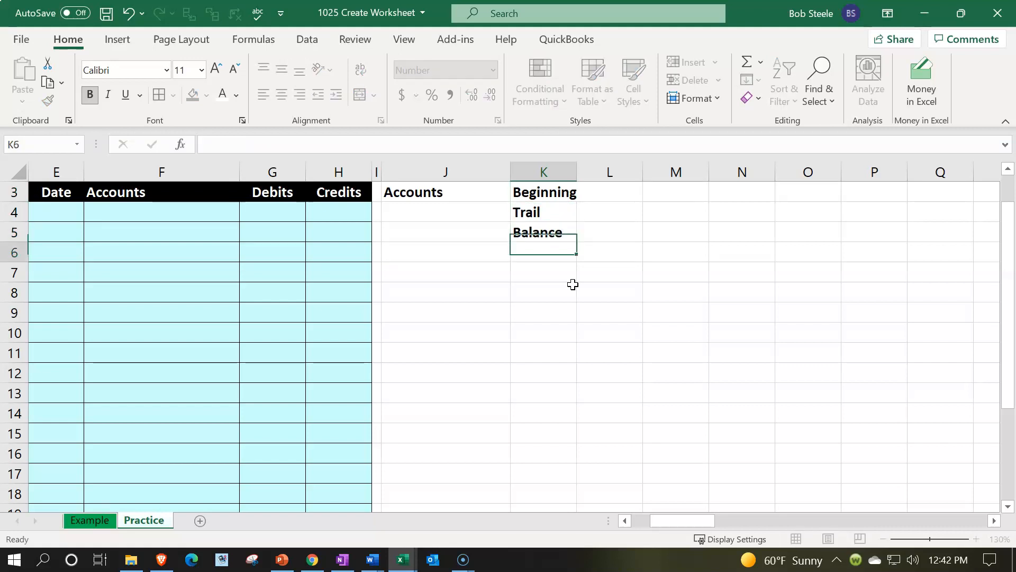
pyautogui.click(567, 249)
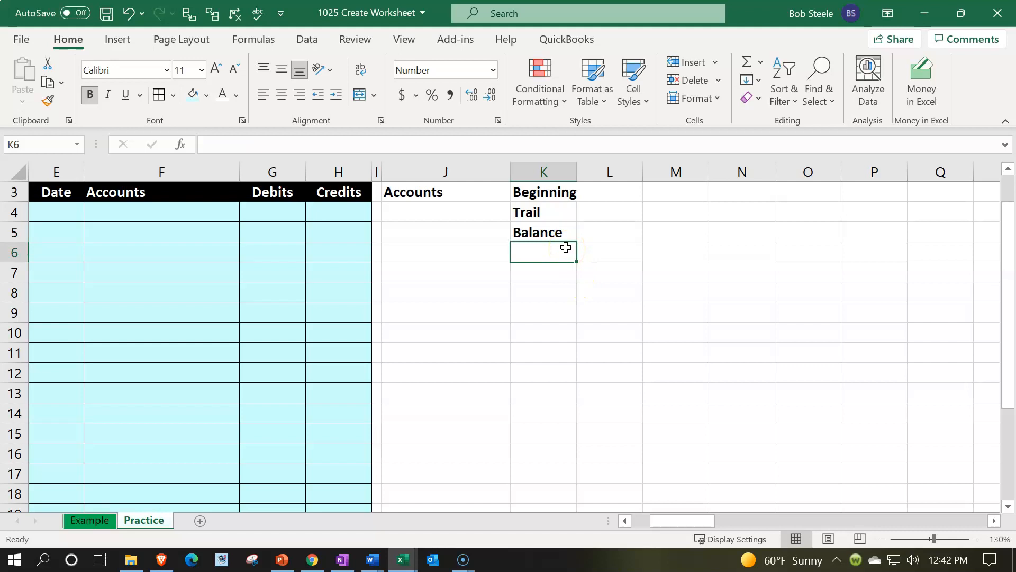
# Step: Move the trial balance header Accounts from J3 down to J5 and enter the header Entries in cell L5
pyautogui.click(468, 201)
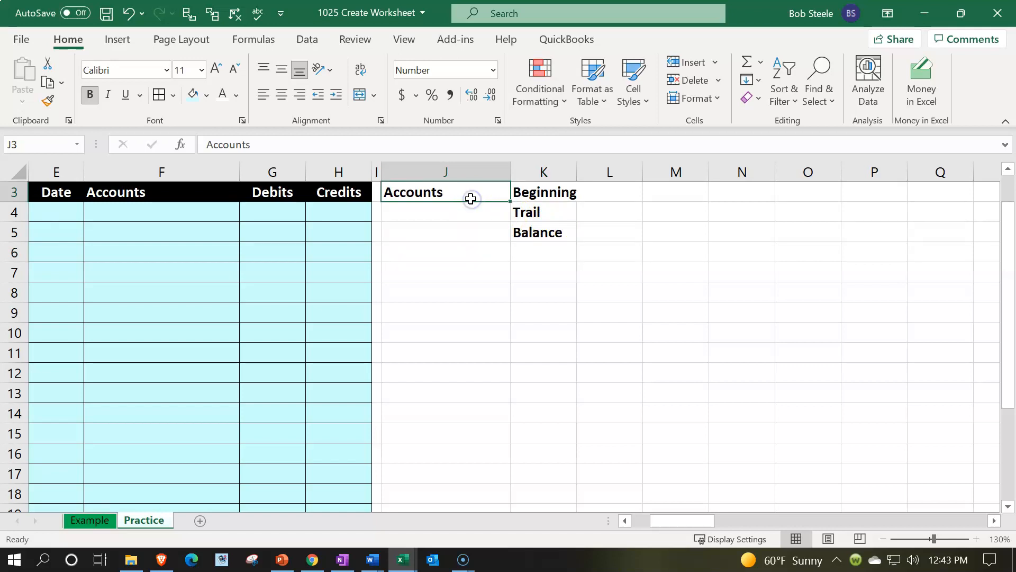
pyautogui.moveTo(468, 203); pyautogui.dragTo(467, 233)
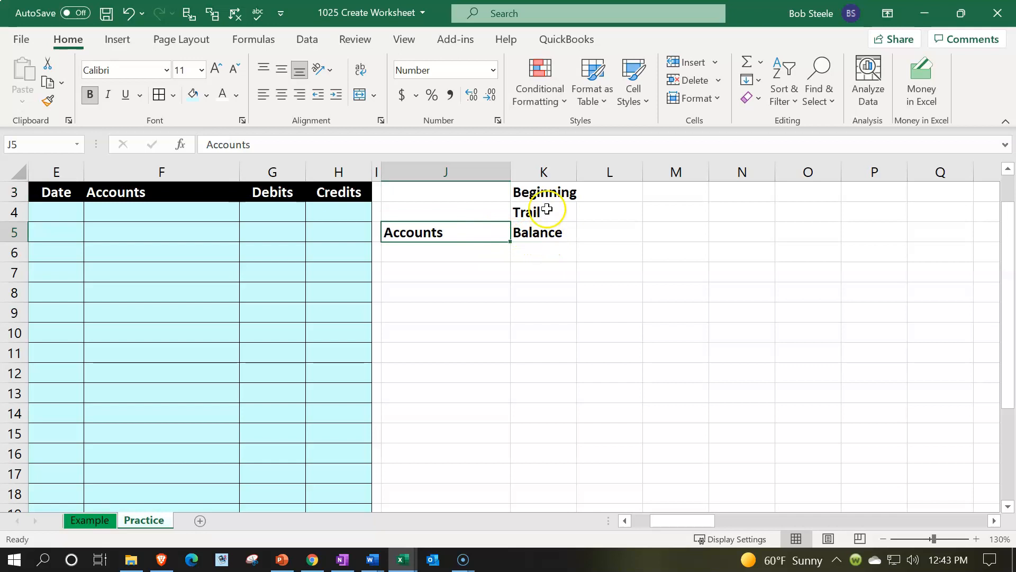
pyautogui.click(599, 236)
pyautogui.write('Entries')
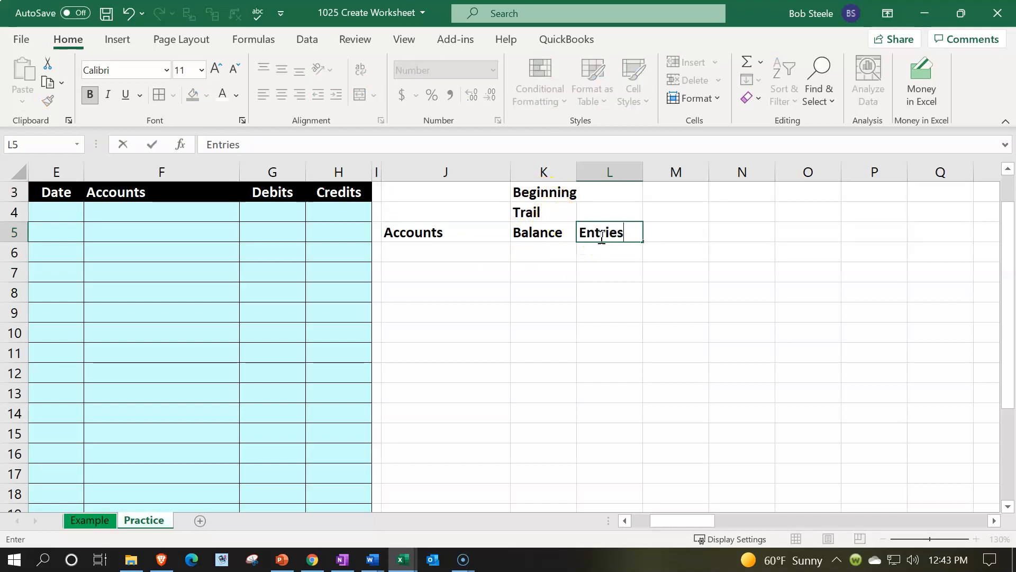
pyautogui.press('Tab')
# Step: Enter the stacked header Ending, Trial and Balance in cells M3 to M5
pyautogui.press('Up')
pyautogui.press('Up')
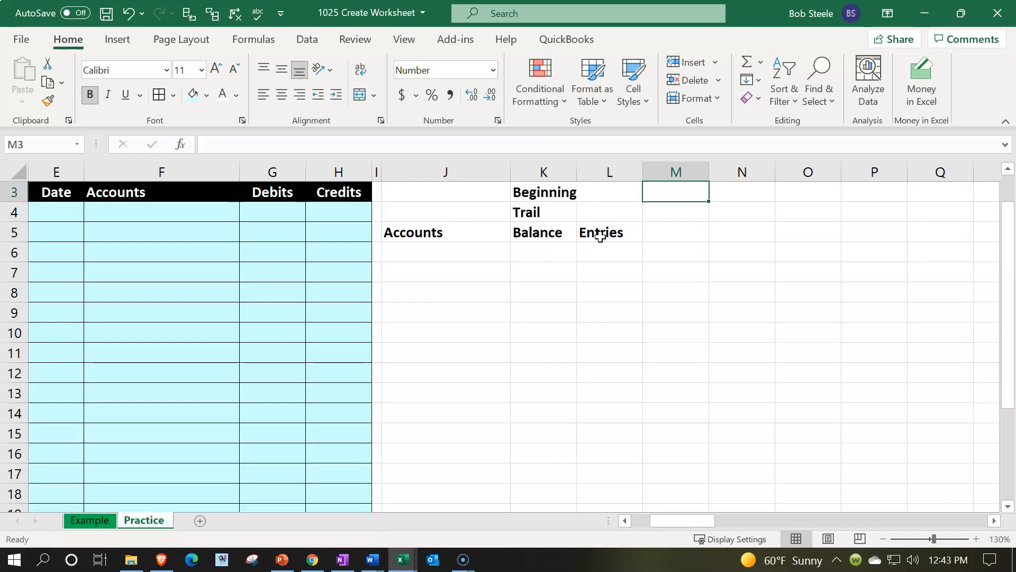
pyautogui.write('Ending')
pyautogui.press('Return')
pyautogui.write('Trial')
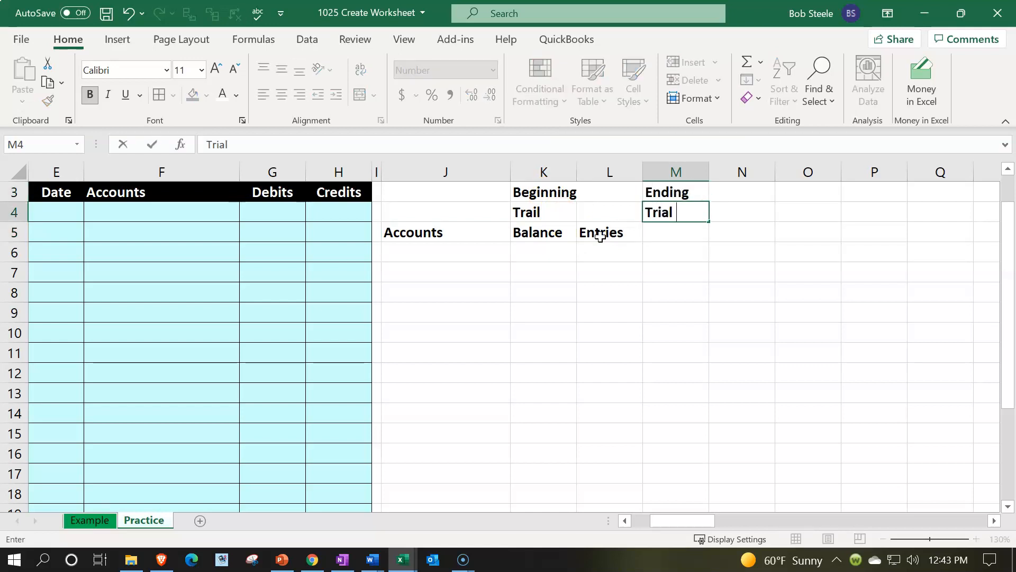
pyautogui.press('Return')
pyautogui.write('Balance')
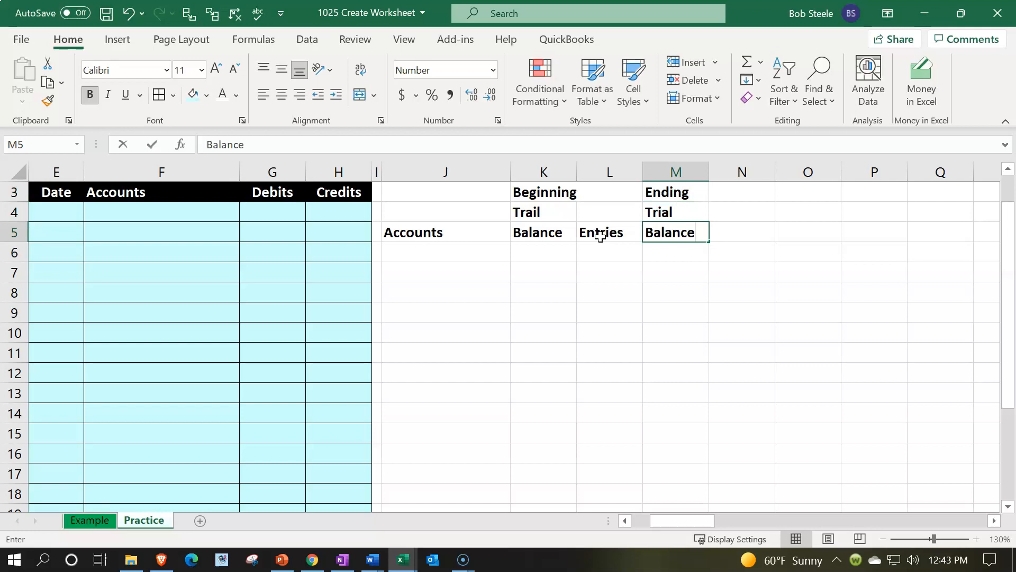
pyautogui.press('Return')
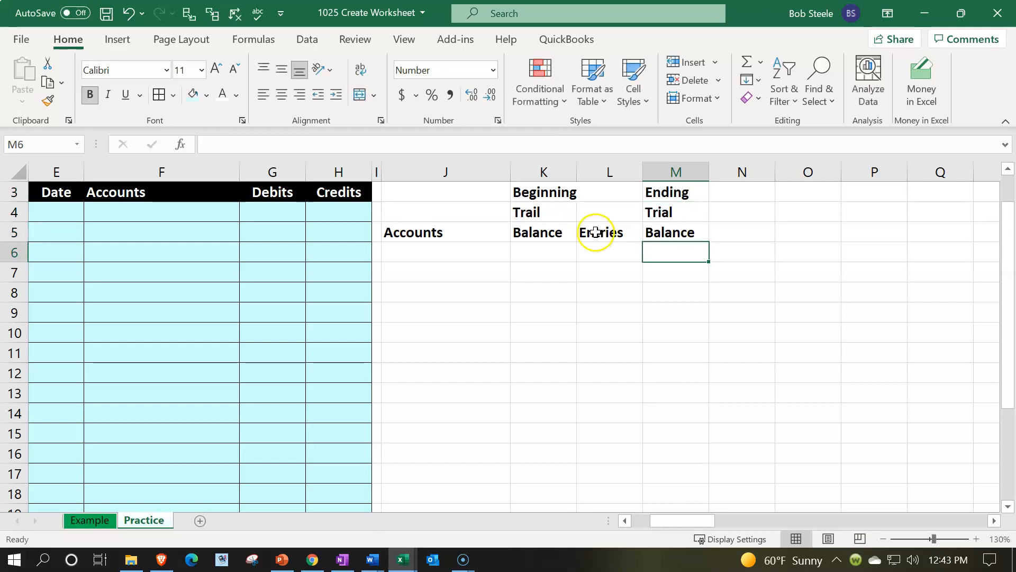
# Step: Center the header cells K3:M5 and give them a black fill with white text
pyautogui.click(548, 189)
pyautogui.moveTo(547, 189); pyautogui.dragTo(650, 226)
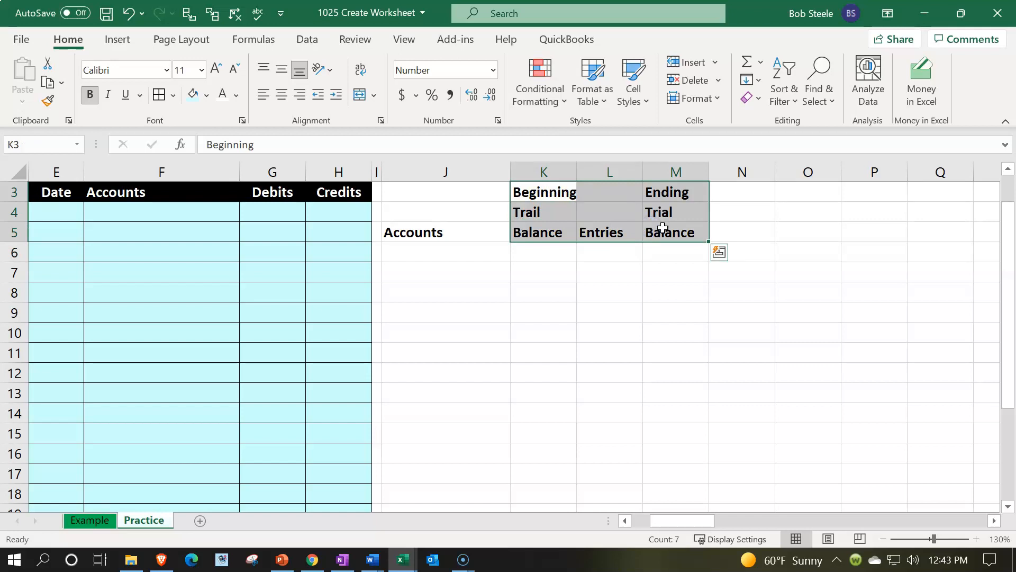
pyautogui.click(282, 94)
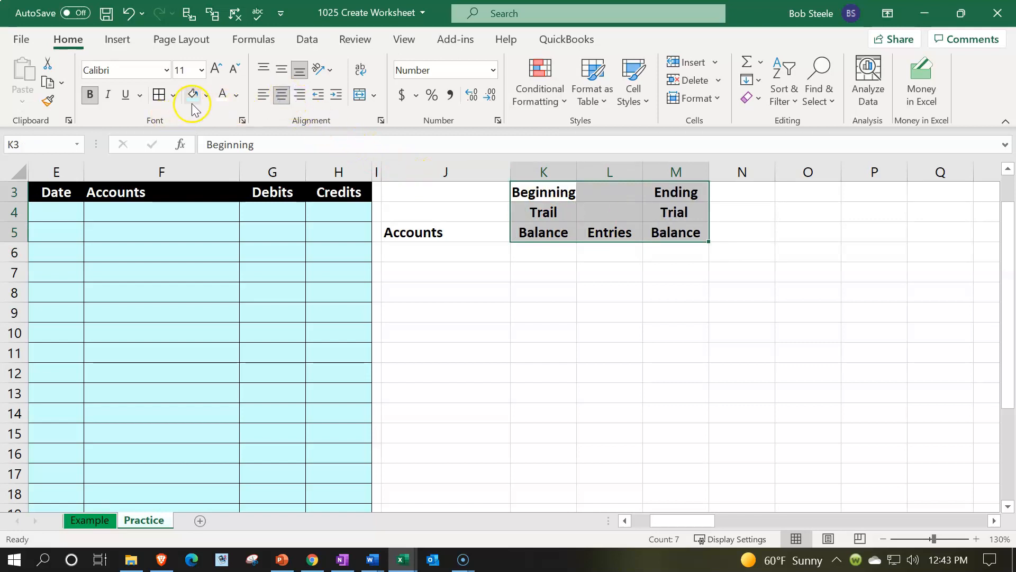
pyautogui.click(206, 96)
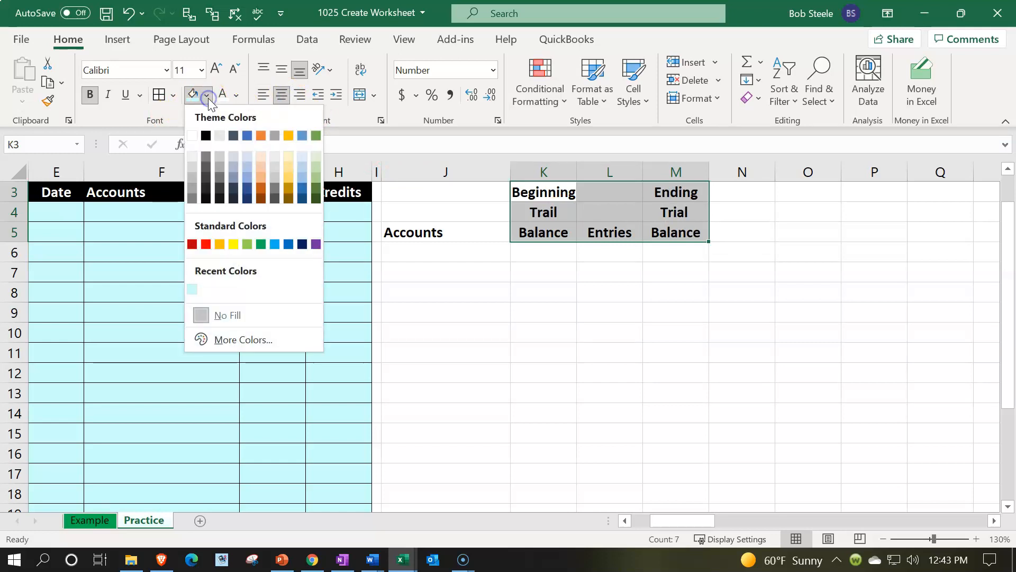
pyautogui.click(206, 137)
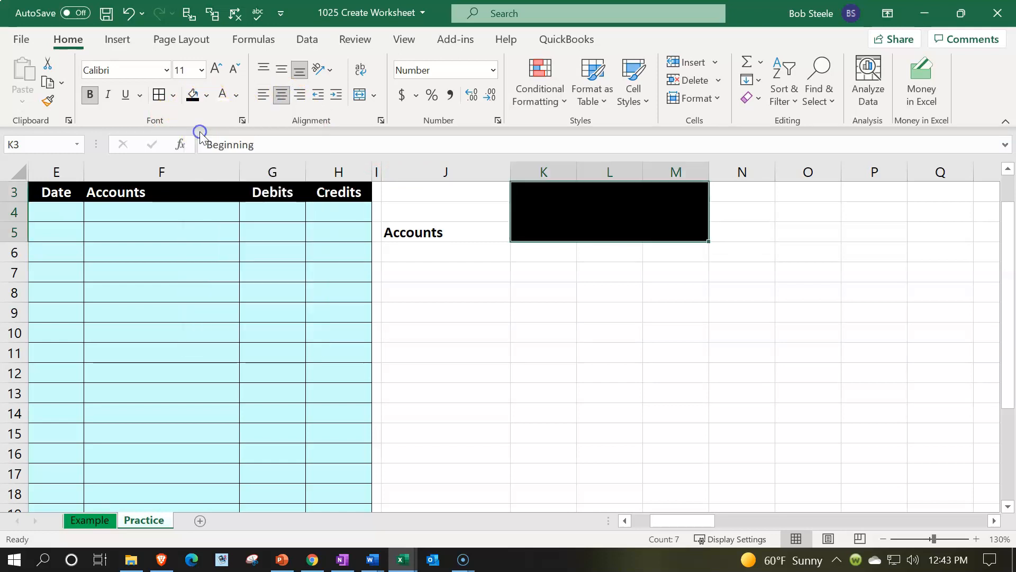
pyautogui.click(222, 95)
pyautogui.click(469, 290)
# Step: Apply black fill and white text to the Accounts header cells J3:J5, and widen column J slightly
pyautogui.moveTo(454, 197); pyautogui.dragTo(460, 232)
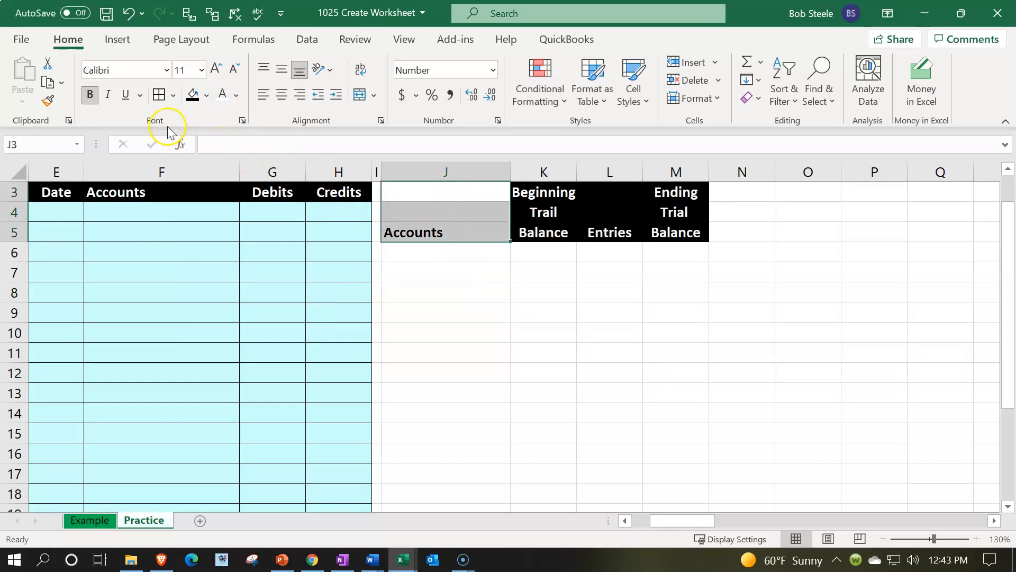
pyautogui.click(192, 95)
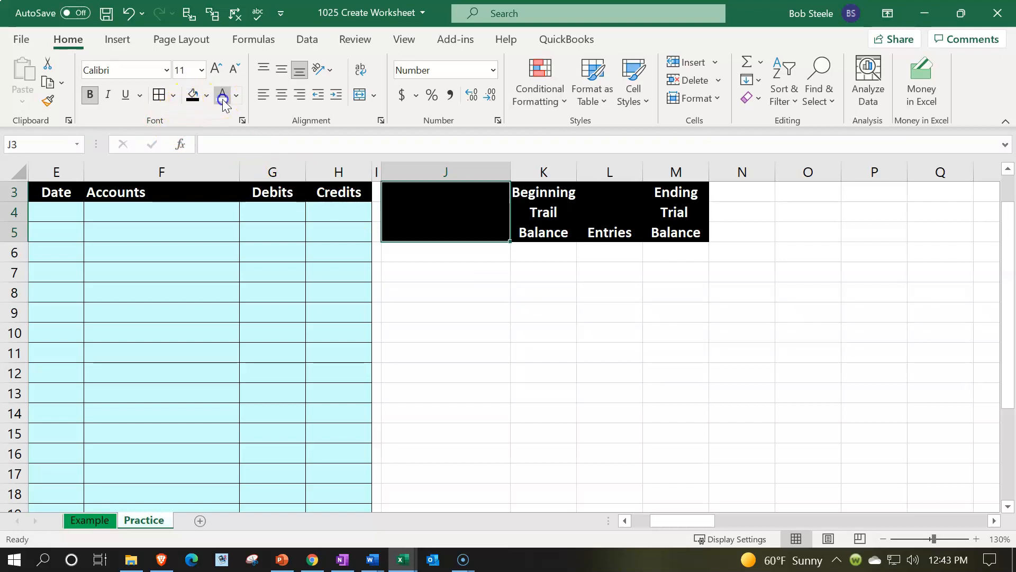
pyautogui.click(222, 95)
pyautogui.click(480, 268)
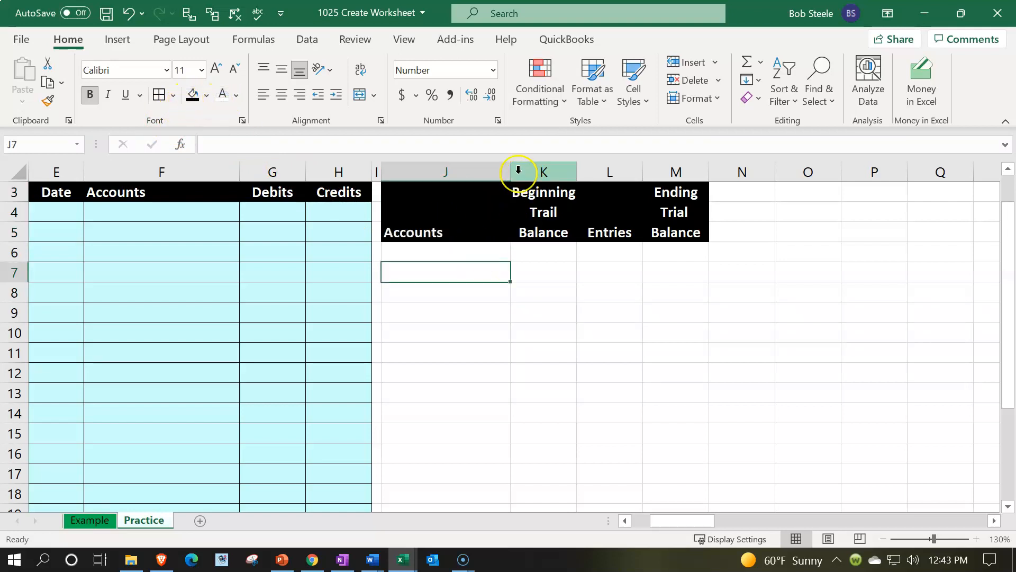
pyautogui.moveTo(510, 164); pyautogui.dragTo(527, 163)
# Step: Enter the account names Checking in cell J6 and Undeposited funds in cell J7
pyautogui.click(456, 254)
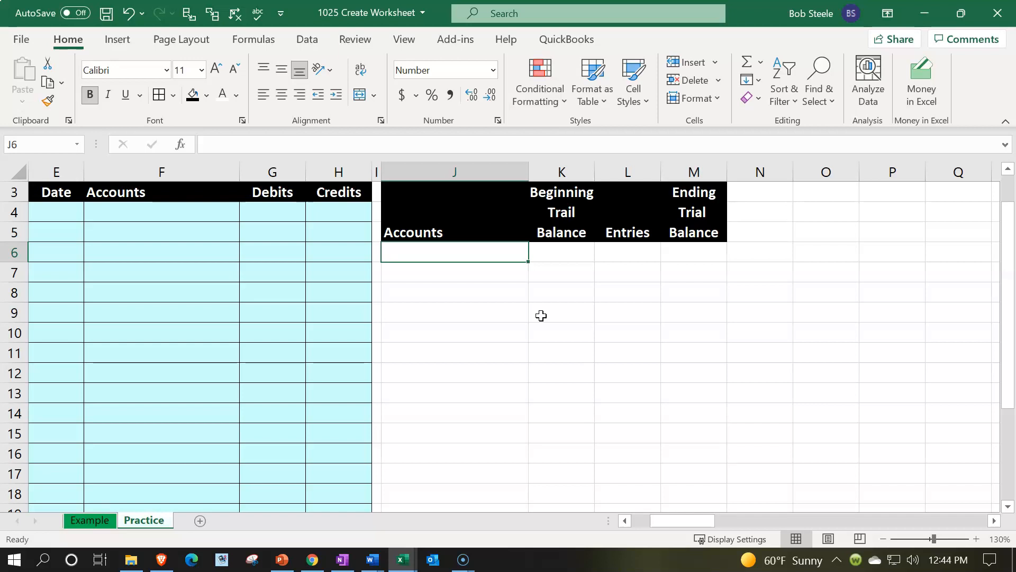
pyautogui.write('Checking')
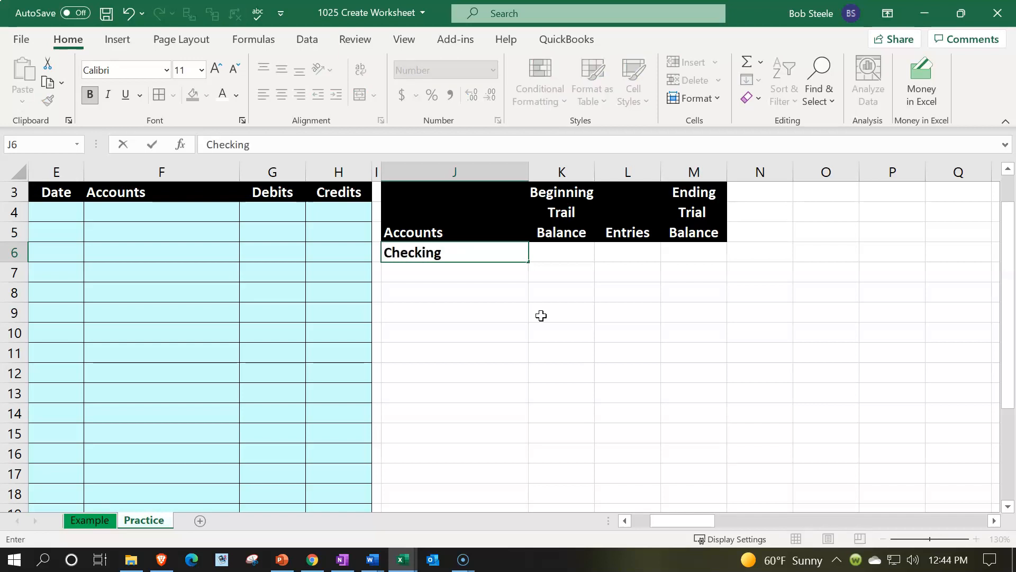
pyautogui.press('Return')
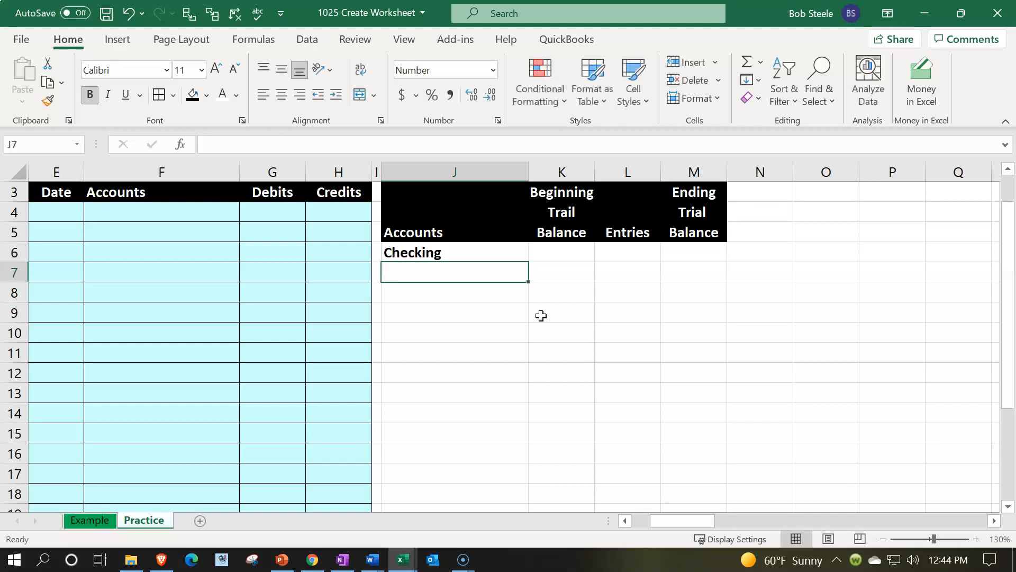
pyautogui.write('Undepos')
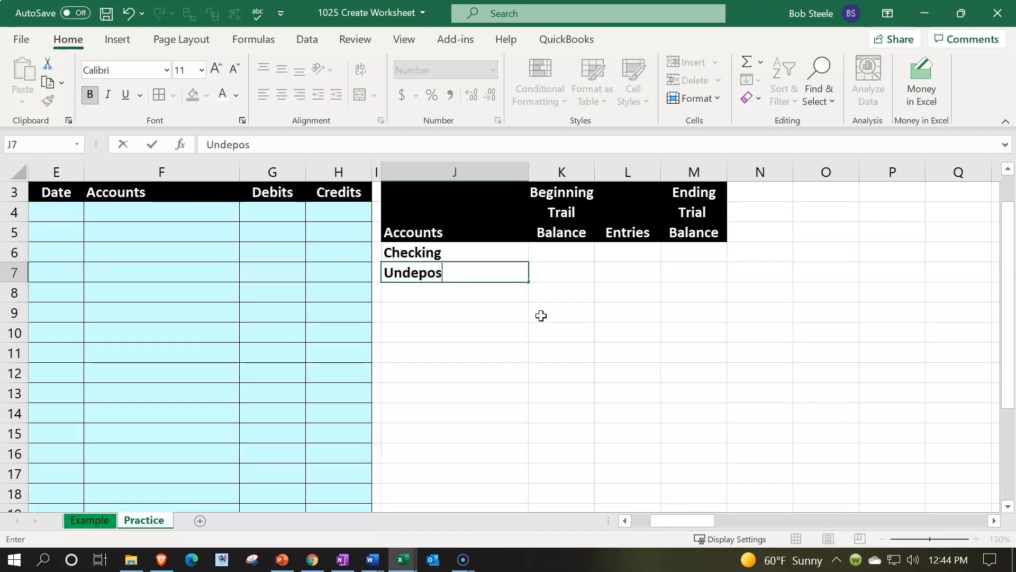
pyautogui.write('ited funds')
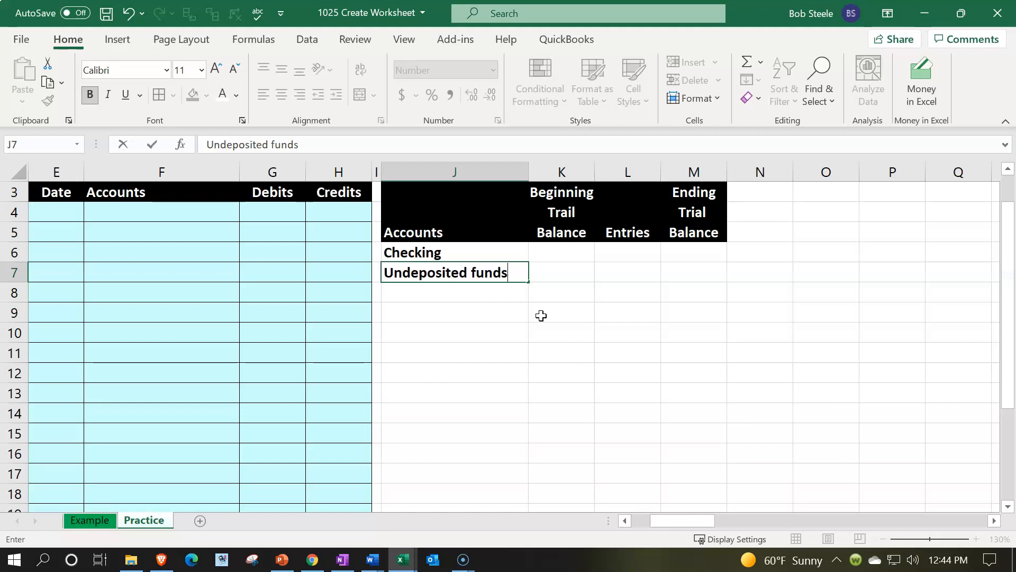
pyautogui.press('Return')
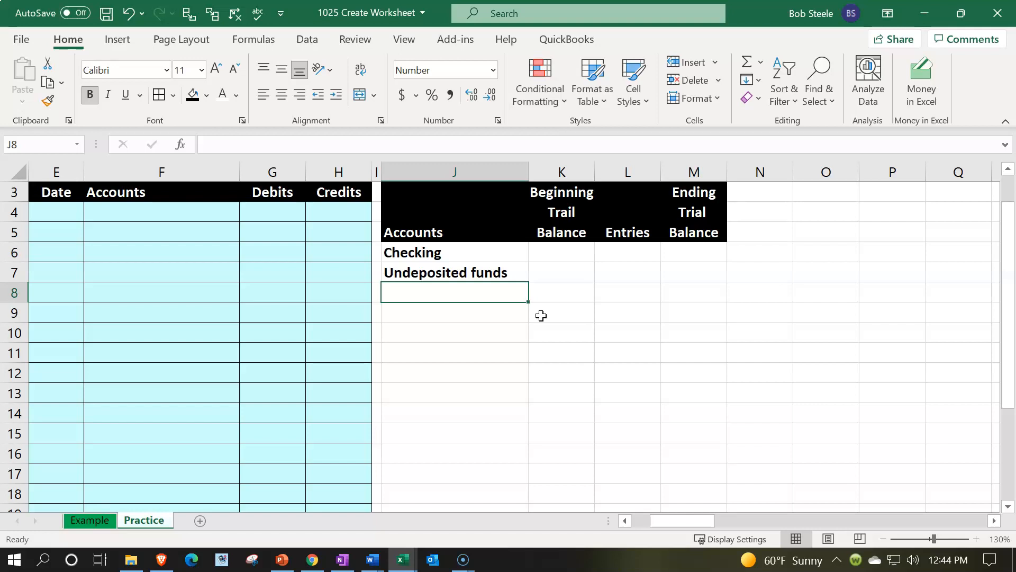
# Step: Enter the account name Accounts receivable in cell J8 below Undeposited funds
pyautogui.click(490, 259)
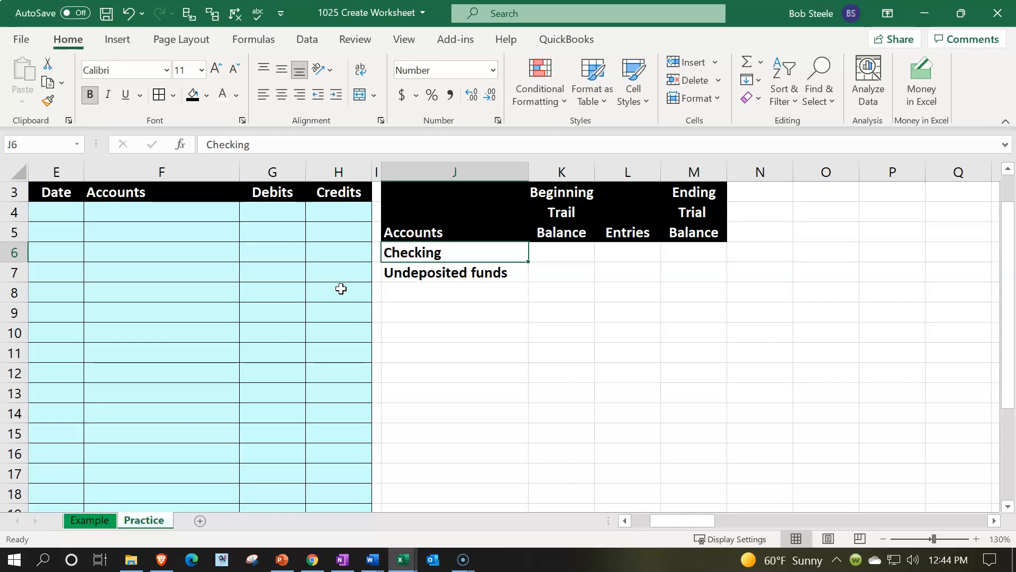
pyautogui.press('Down')
pyautogui.press('Down')
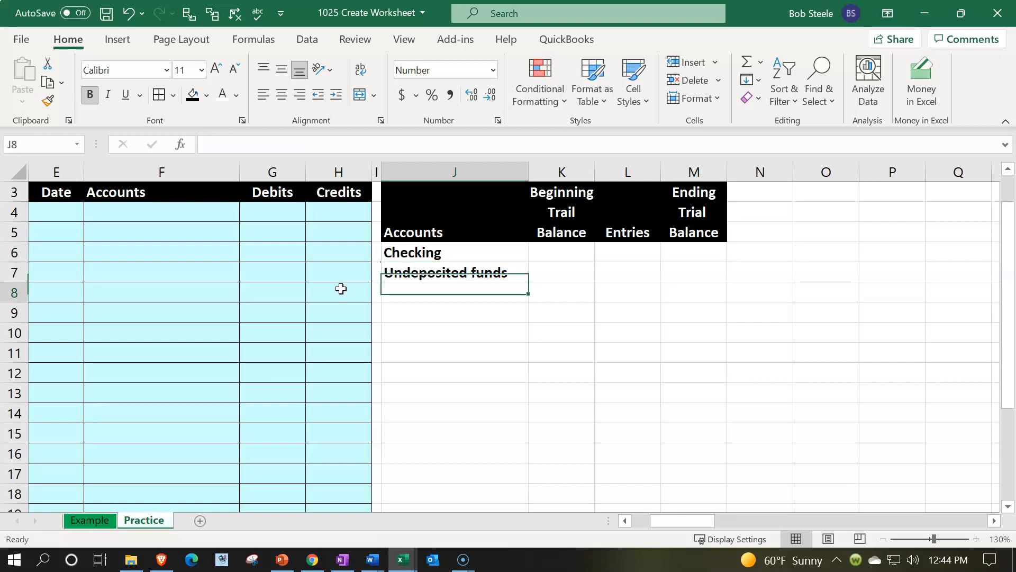
pyautogui.write('Accounts ')
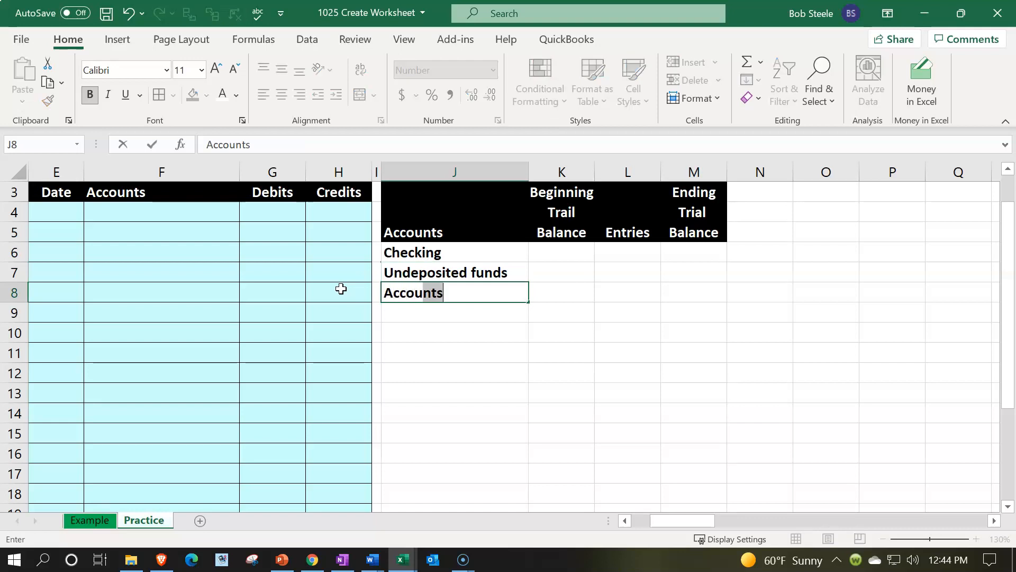
pyautogui.write('recie')
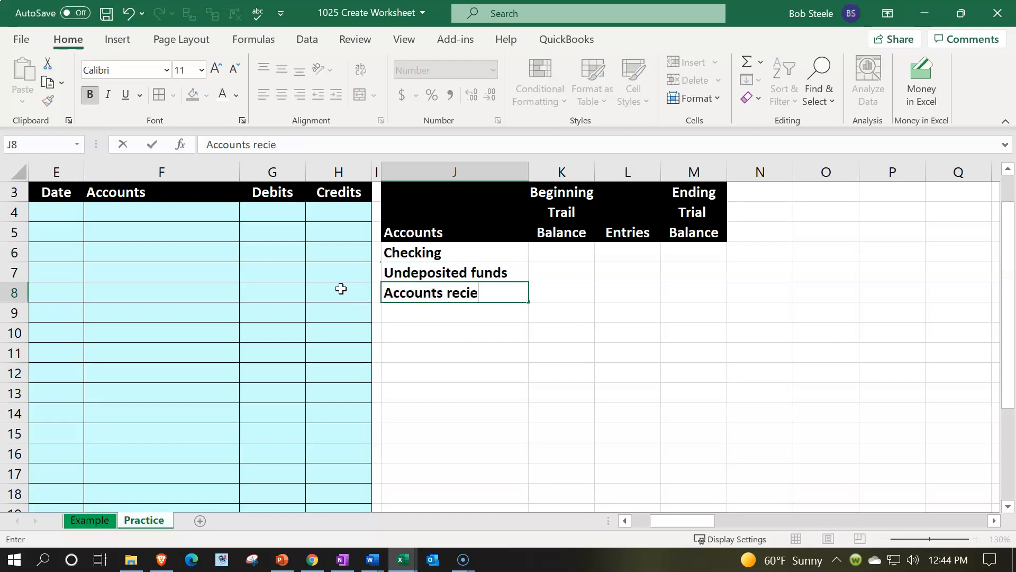
pyautogui.press('BackSpace')
pyautogui.press('BackSpace')
pyautogui.write('eivable')
pyautogui.press('Return')
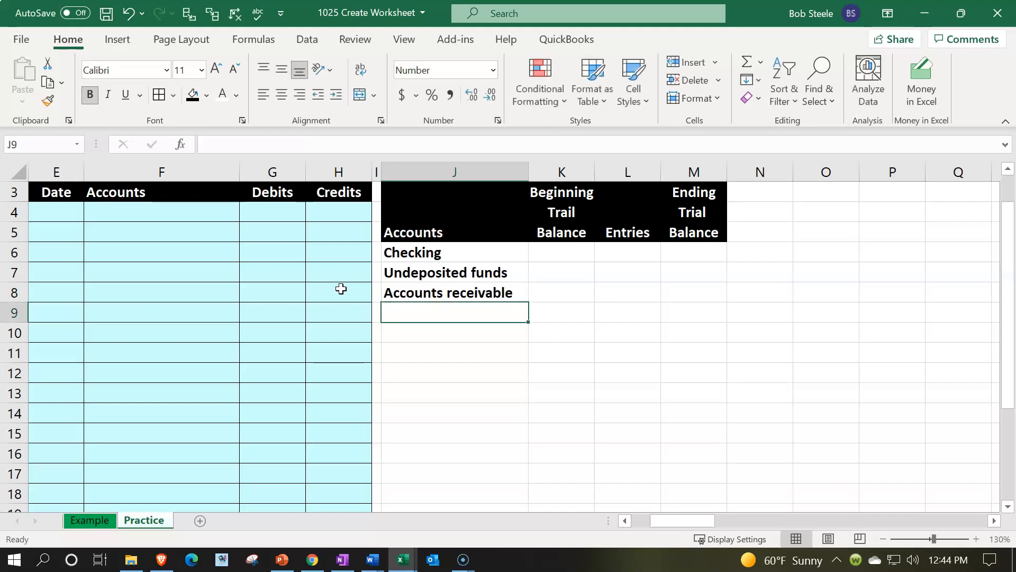
# Step: Enter the account name Inventory assets in cell J9 below Accounts receivable
pyautogui.write('I')
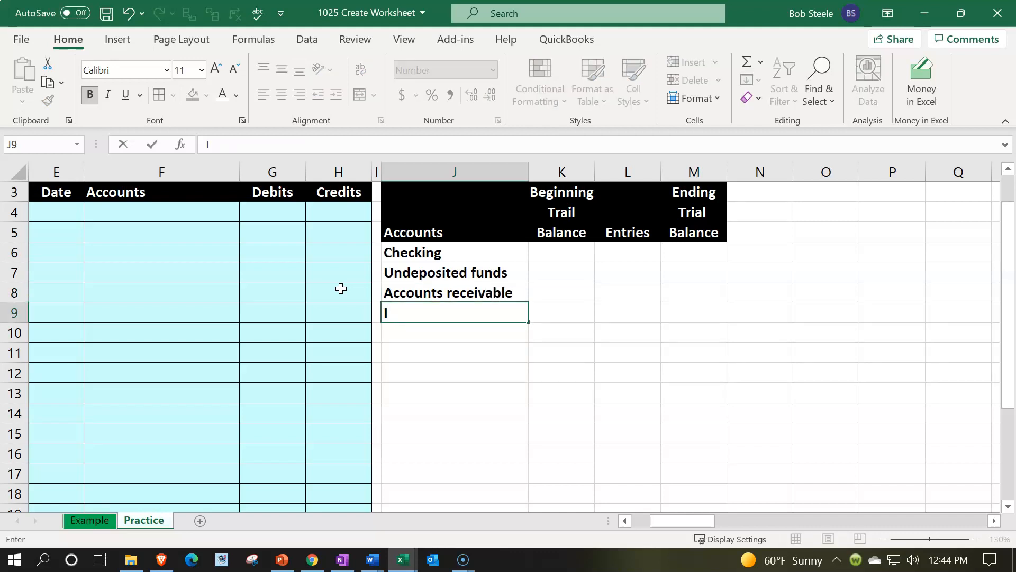
pyautogui.write('nventory ')
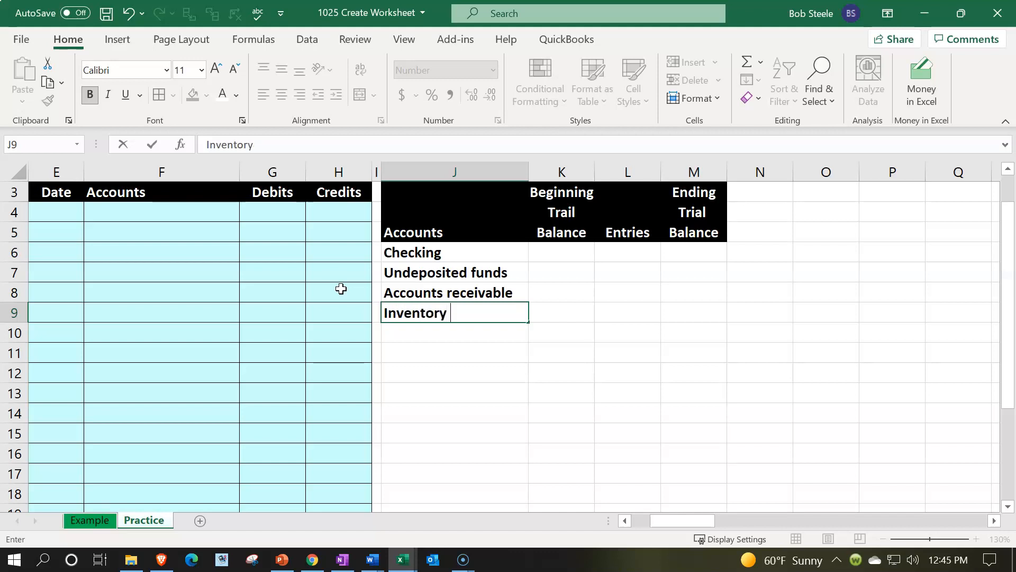
pyautogui.write('assets')
pyautogui.press('Return')
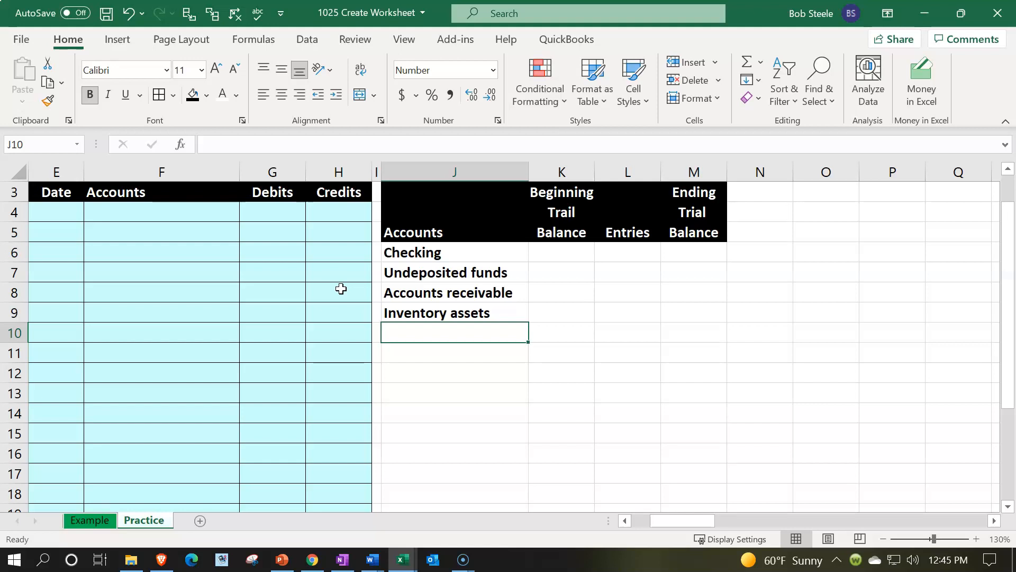
# Step: Enter the account name Furniture & Equipment in cell J10 and widen column J to fit it
pyautogui.write('Furni')
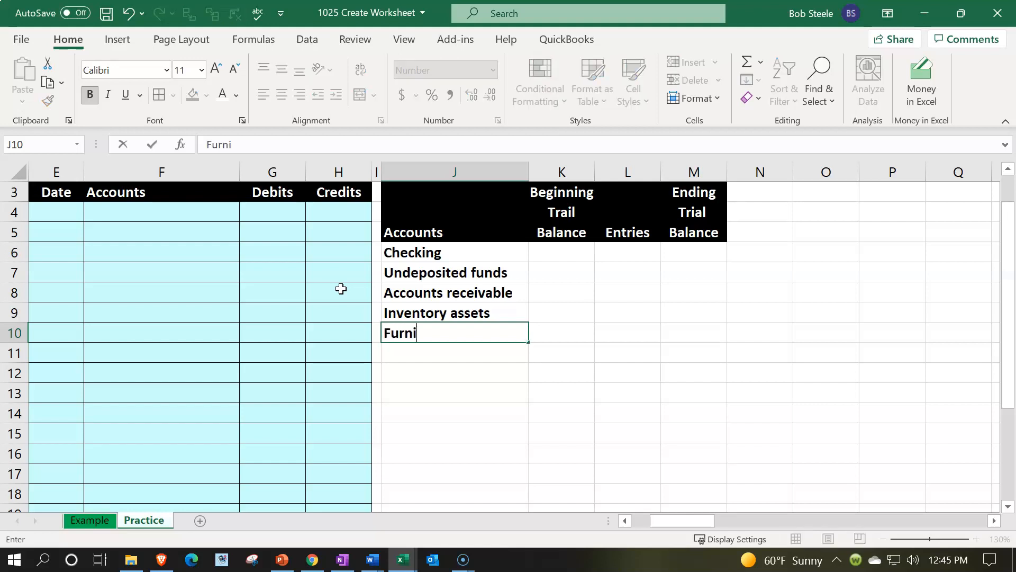
pyautogui.write('ture & Eq')
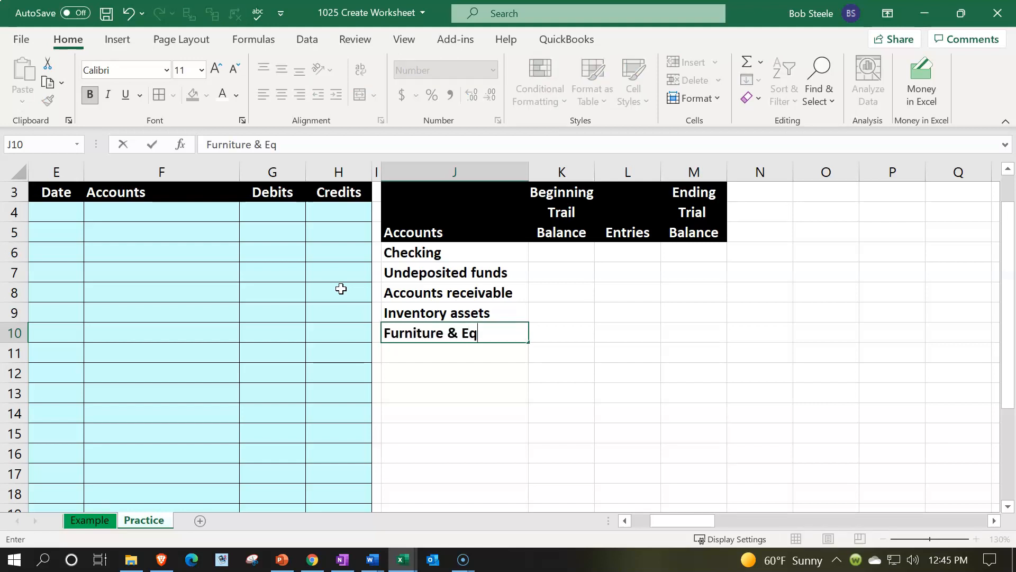
pyautogui.write('uipment')
pyautogui.press('Return')
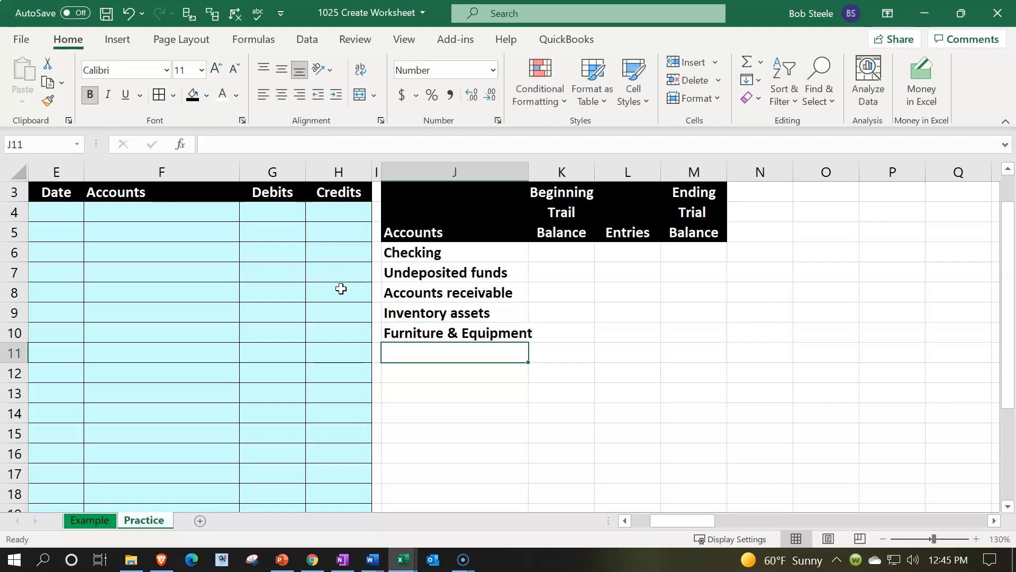
pyautogui.moveTo(530, 170); pyautogui.dragTo(540, 166)
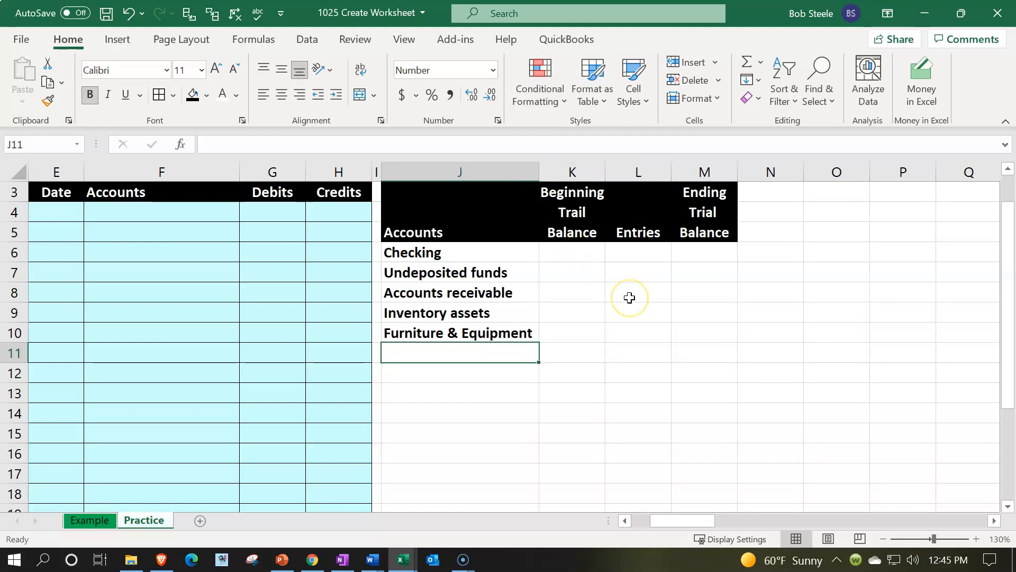
# Step: Enter the account name Accumulated depreciation in cell J11 below Furniture & Equipment
pyautogui.write('A')
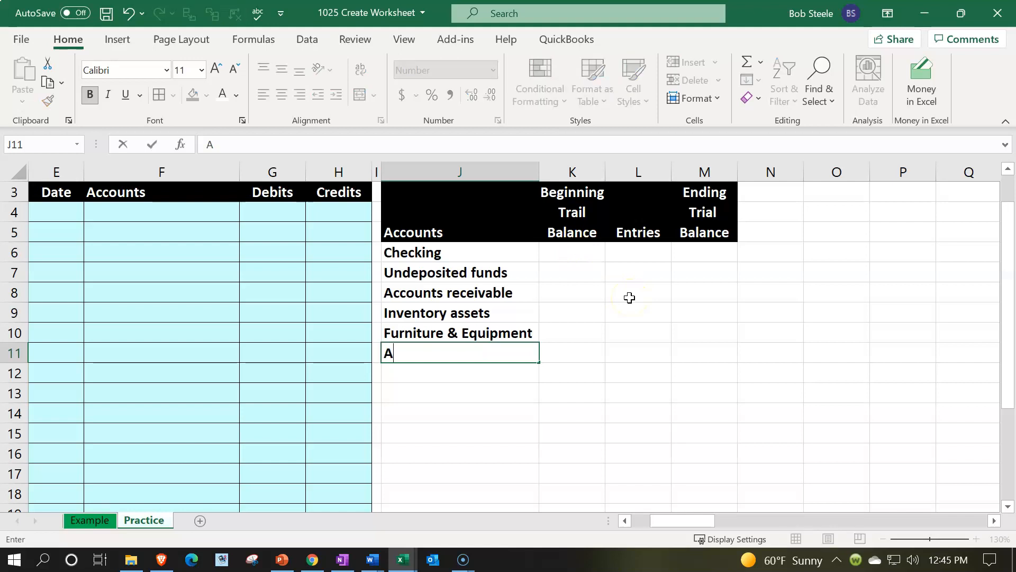
pyautogui.write('ccum')
pyautogui.press('BackSpace')
pyautogui.press('BackSpace')
pyautogui.write('umulated ')
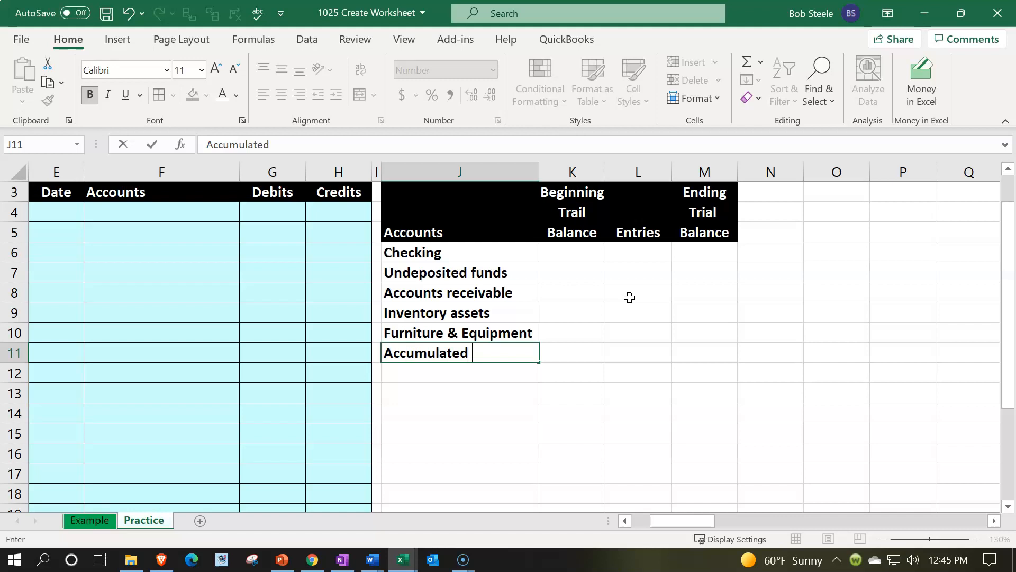
pyautogui.write('depreciation')
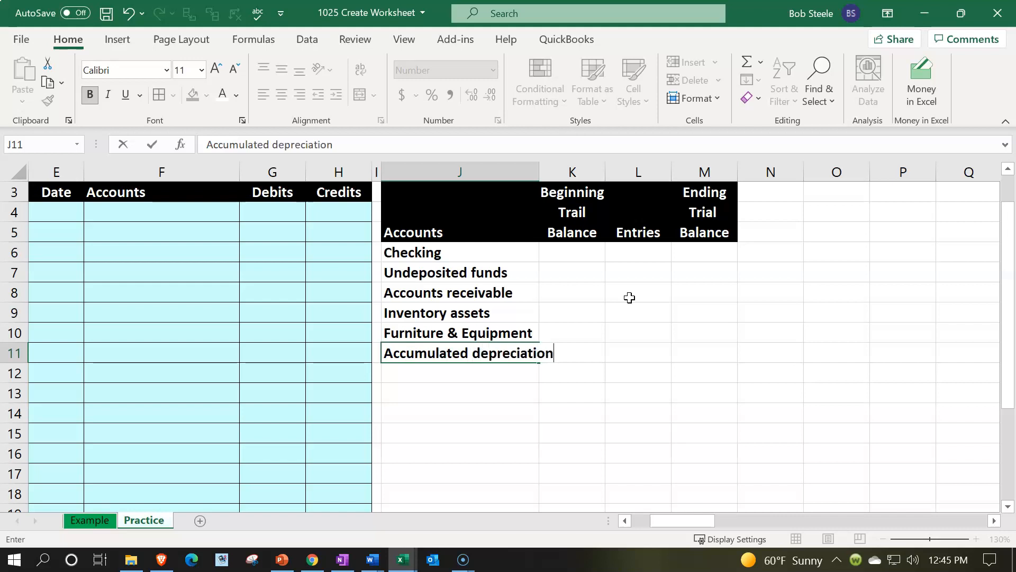
pyautogui.press('Return')
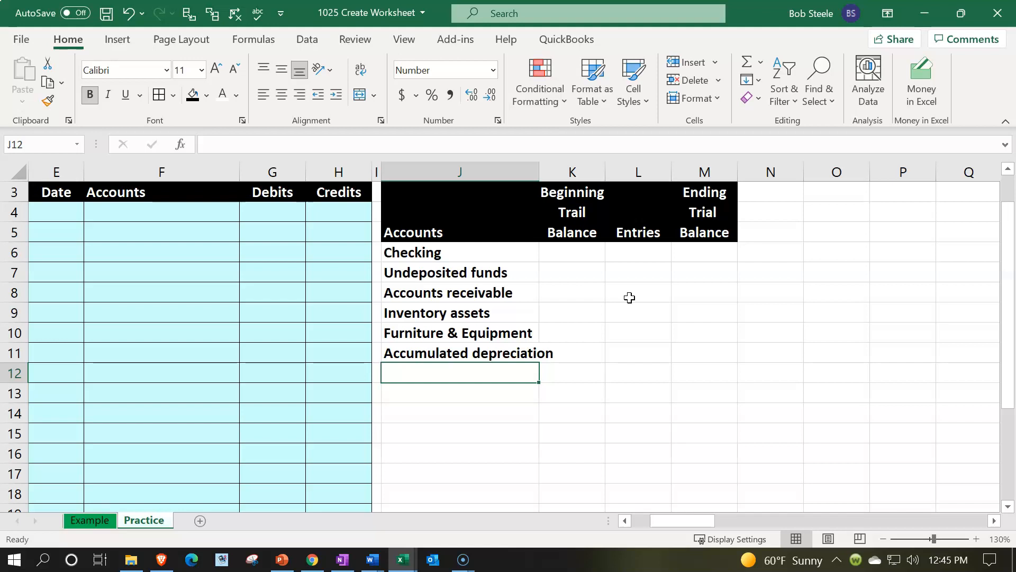
# Step: Enter the account names Accounts payable in cell J12 and Payroll liabilities in cell J13
pyautogui.write('Account')
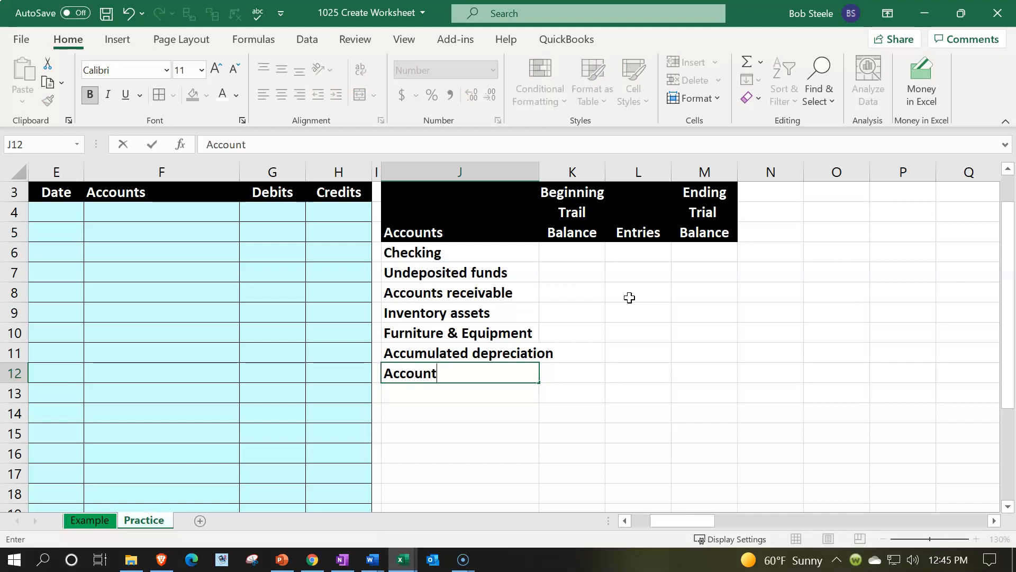
pyautogui.write('s payable')
pyautogui.press('Return')
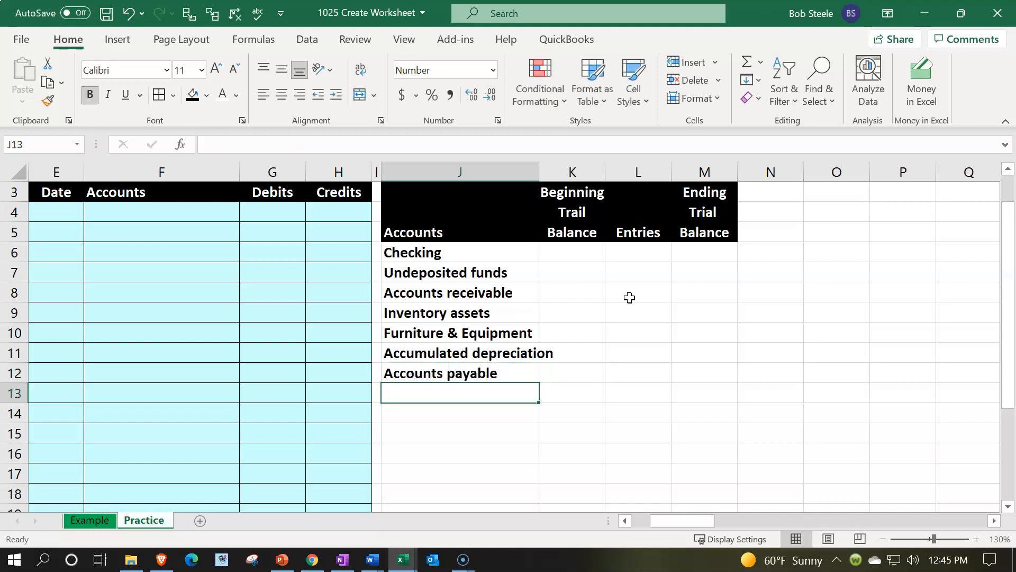
pyautogui.write('Payroll ')
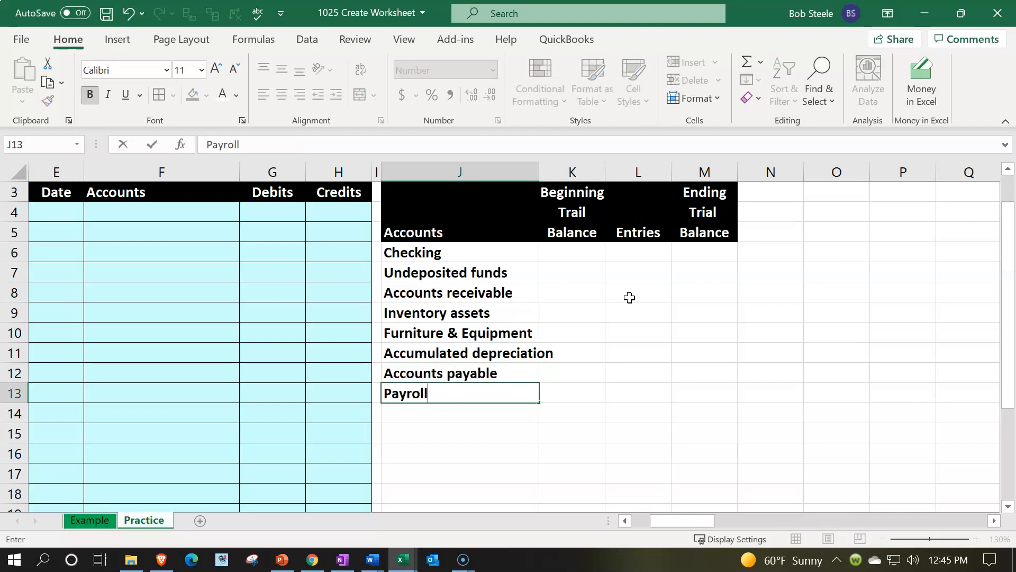
pyautogui.write('liabilities')
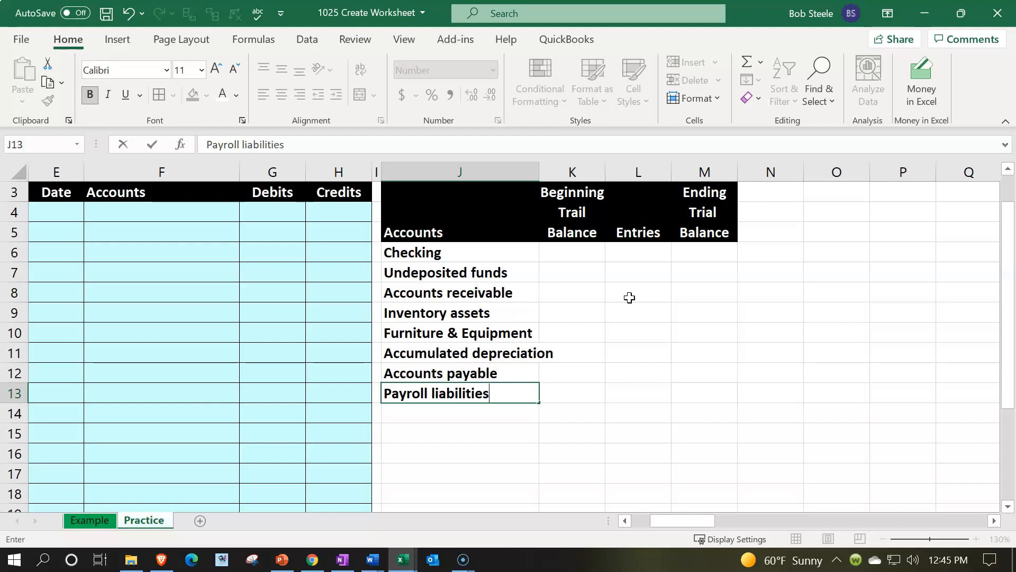
pyautogui.press('Return')
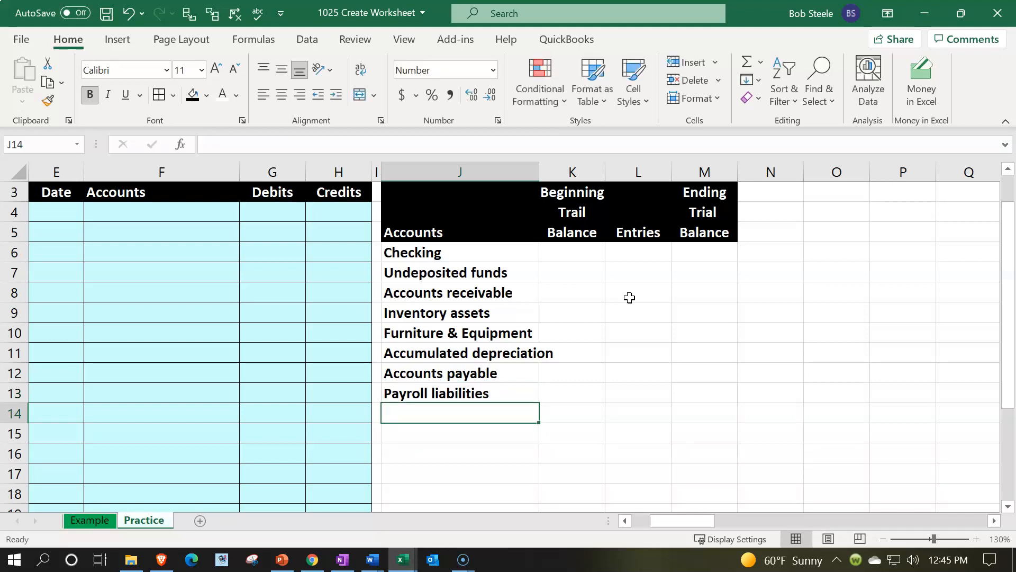
# Step: Enter the account names Sales tax payable in cell J14 and Owners draw in cell J15
pyautogui.write('Sales')
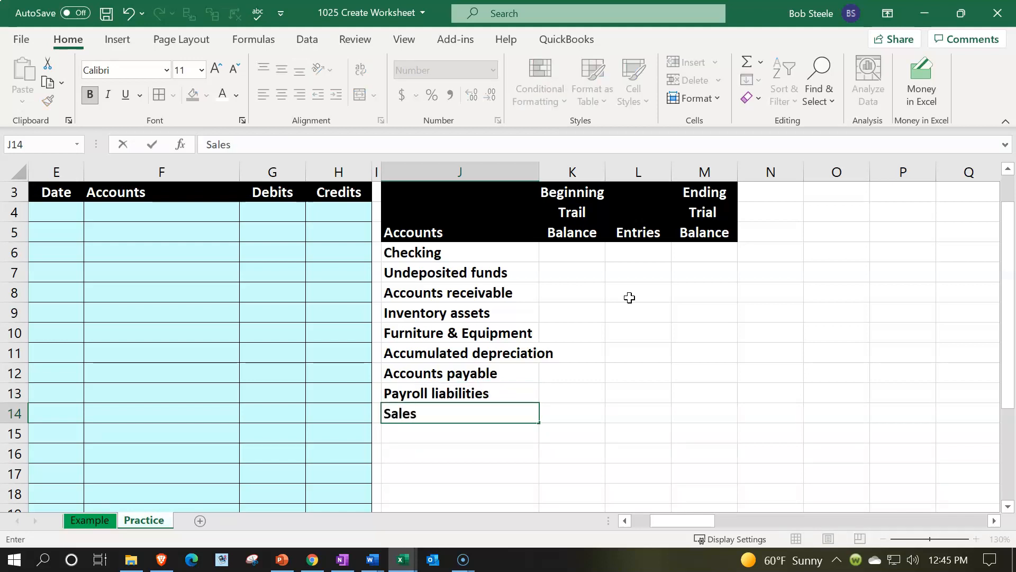
pyautogui.write(' tax payable')
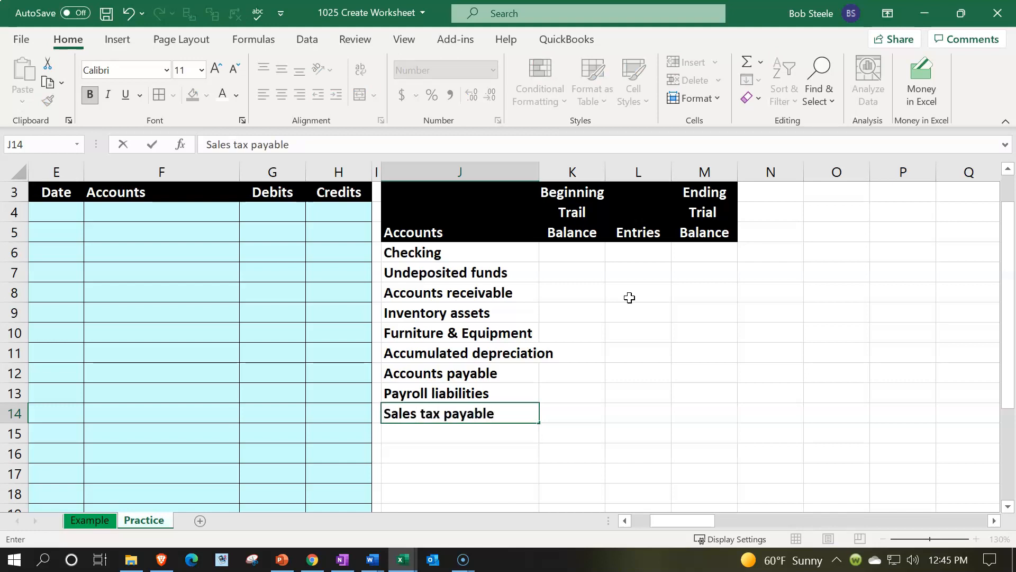
pyautogui.press('Return')
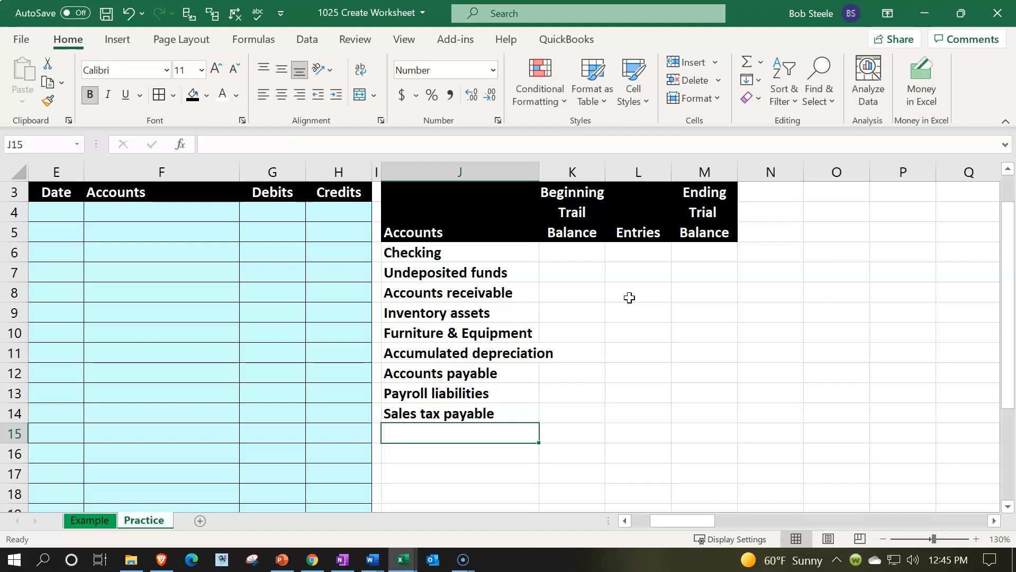
pyautogui.write('Owner')
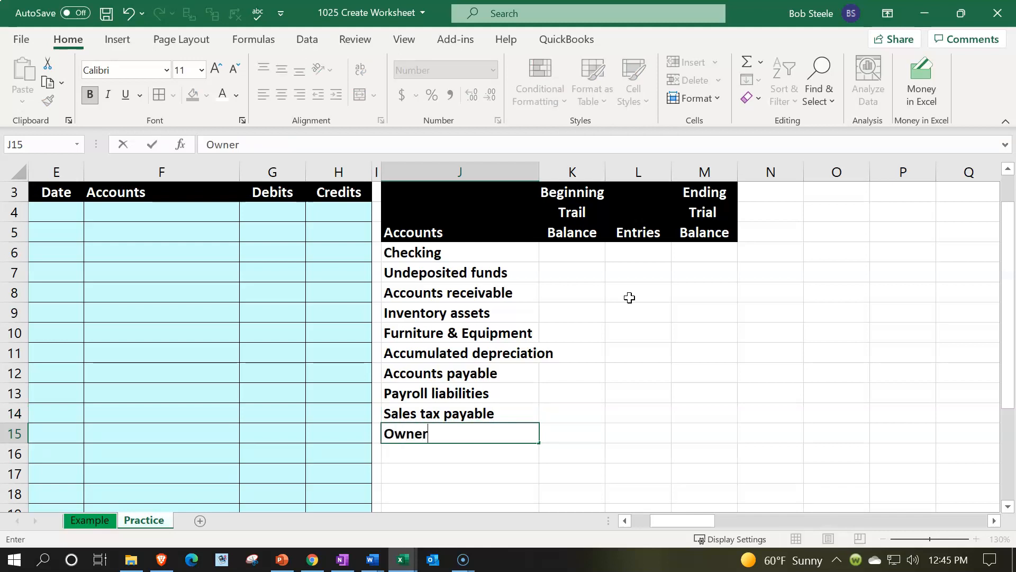
pyautogui.write('s draw')
pyautogui.press('Return')
# Step: Enter the account name Owners equity in cell J16 below Owners draw
pyautogui.write('Owners e')
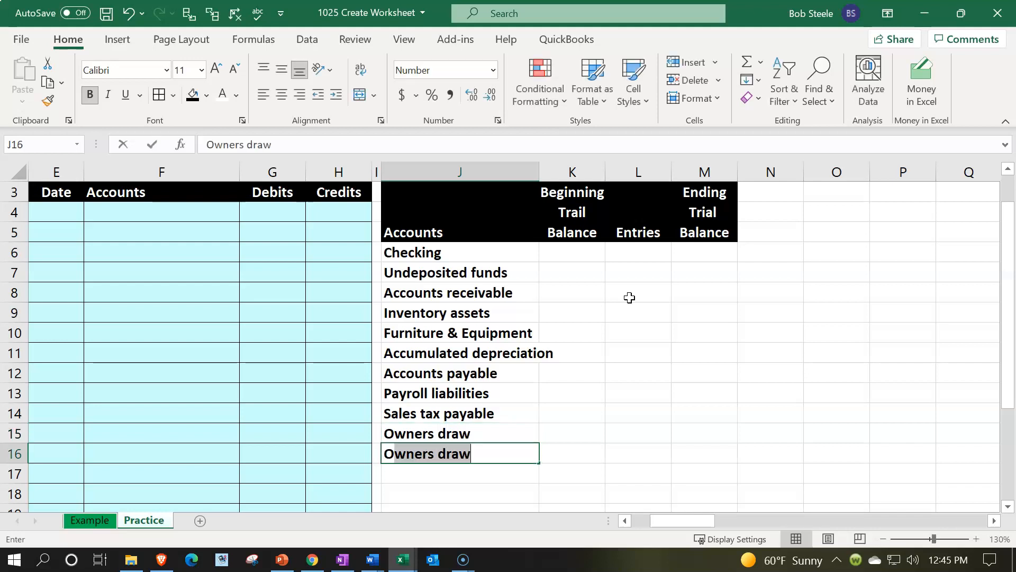
pyautogui.write('qutiy')
pyautogui.press('BackSpace')
pyautogui.press('BackSpace')
pyautogui.press('BackSpace')
pyautogui.press('BackSpace')
pyautogui.write('uity')
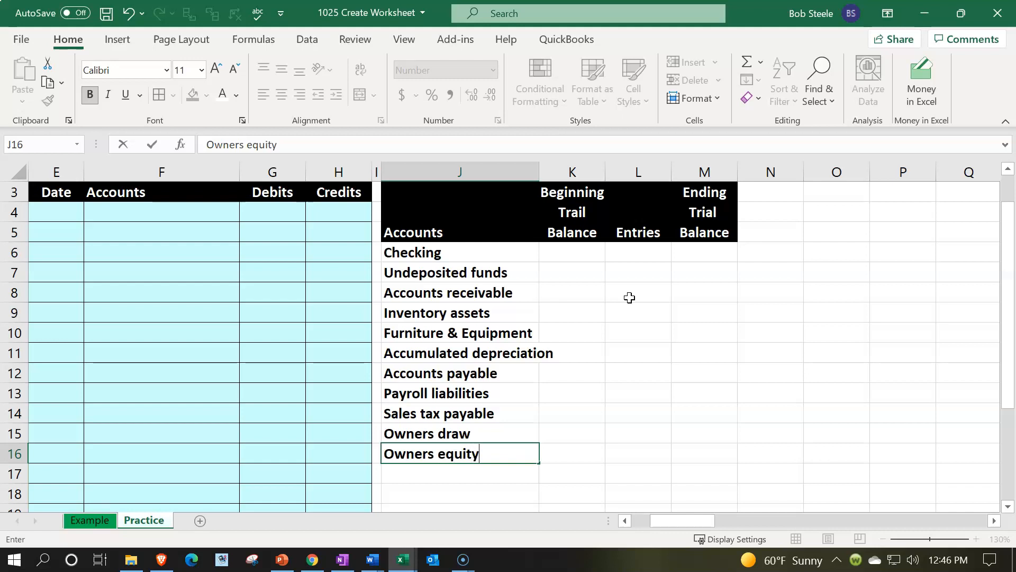
pyautogui.press('Return')
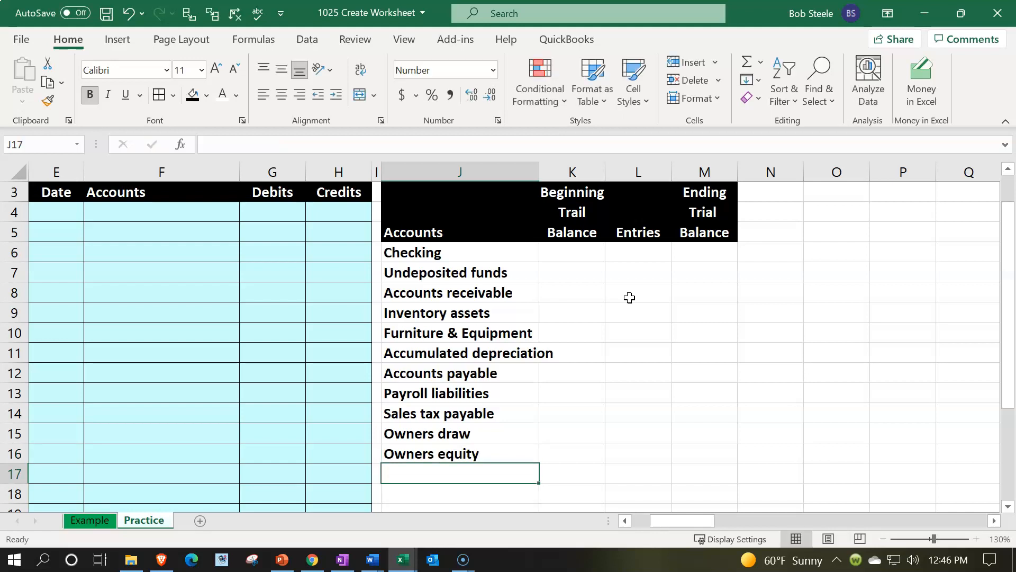
# Step: Enter the account names Sales or revenue in cell J17 and Cost of goods sold in cell J18
pyautogui.write('Sales or reve')
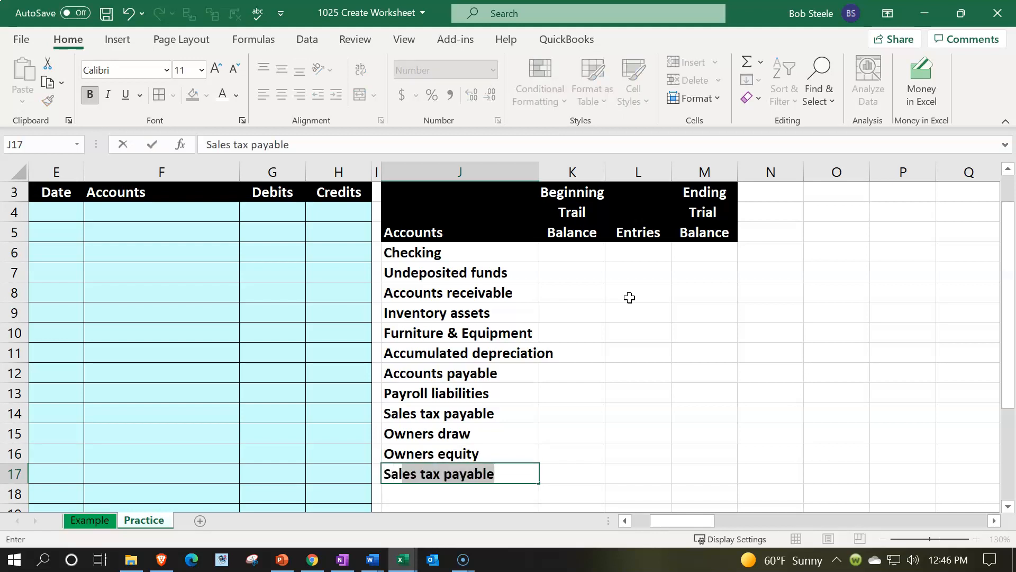
pyautogui.write('nue')
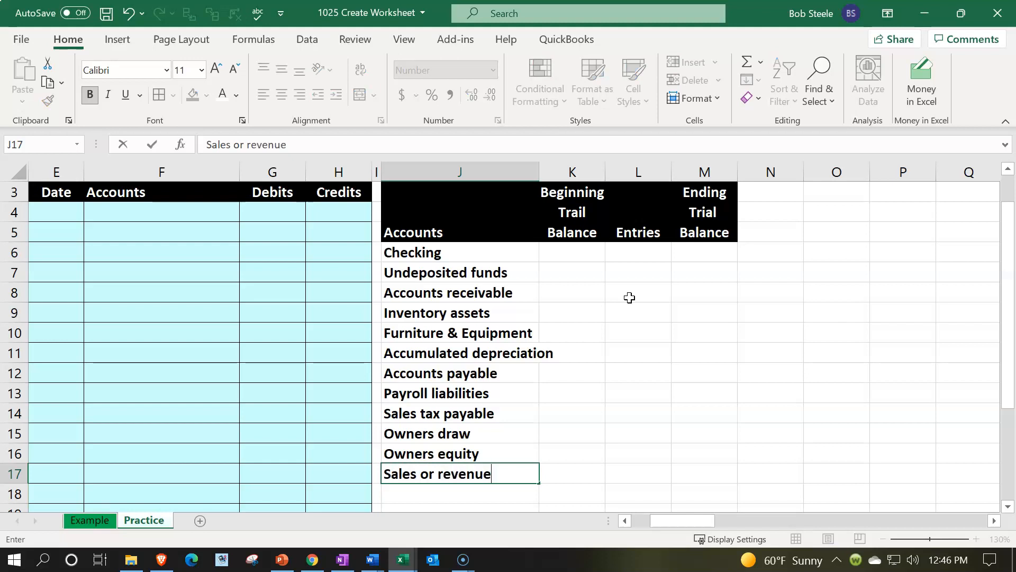
pyautogui.press('Return')
pyautogui.write('Cost o')
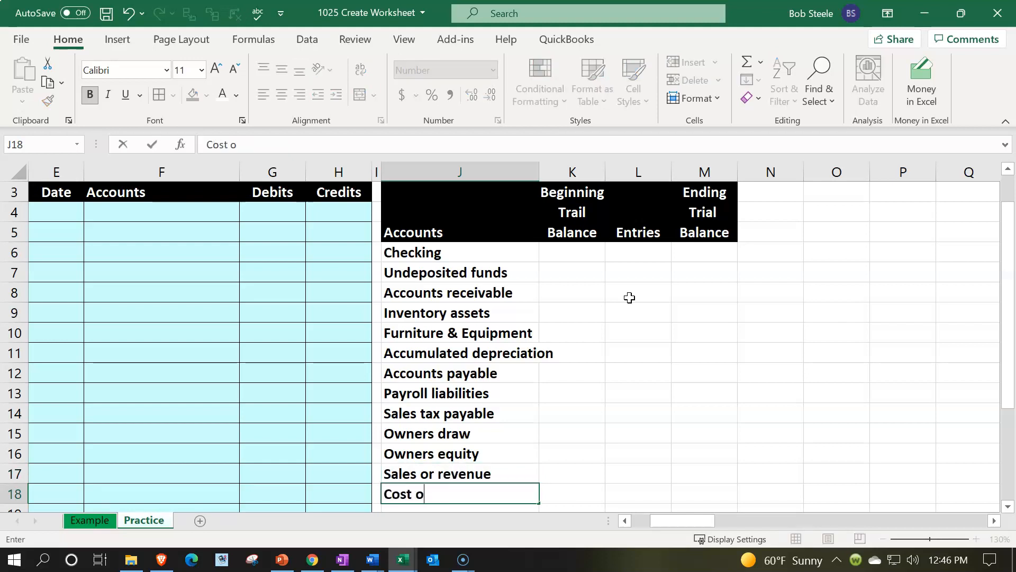
pyautogui.write('f goods ')
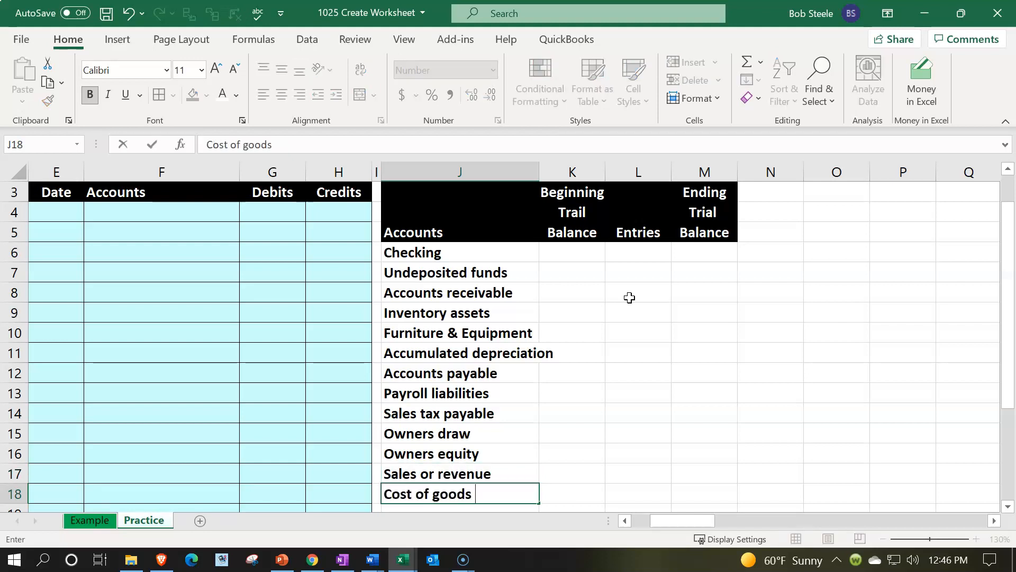
pyautogui.write('sold')
pyautogui.press('Return')
# Step: Enter the account names Insurance expense in cell J19 and Misc. expense in cell J20
pyautogui.write('I')
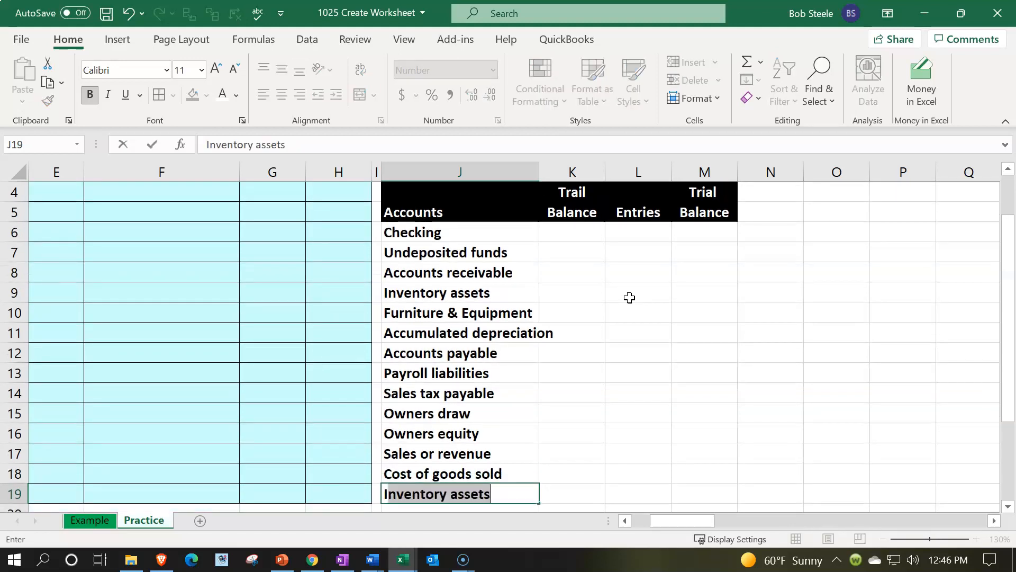
pyautogui.write('nsurance expense')
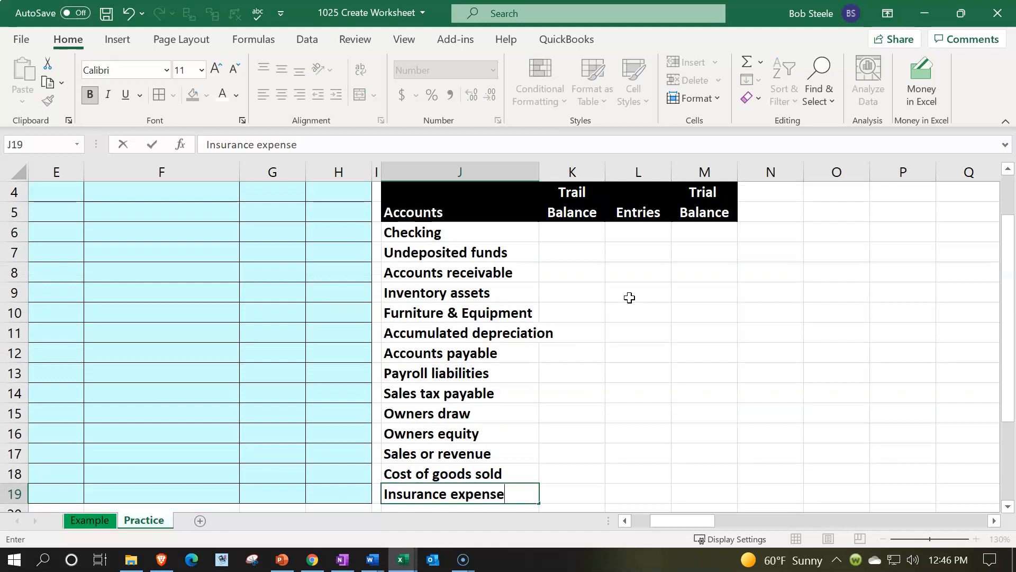
pyautogui.press('Return')
pyautogui.write('Mis')
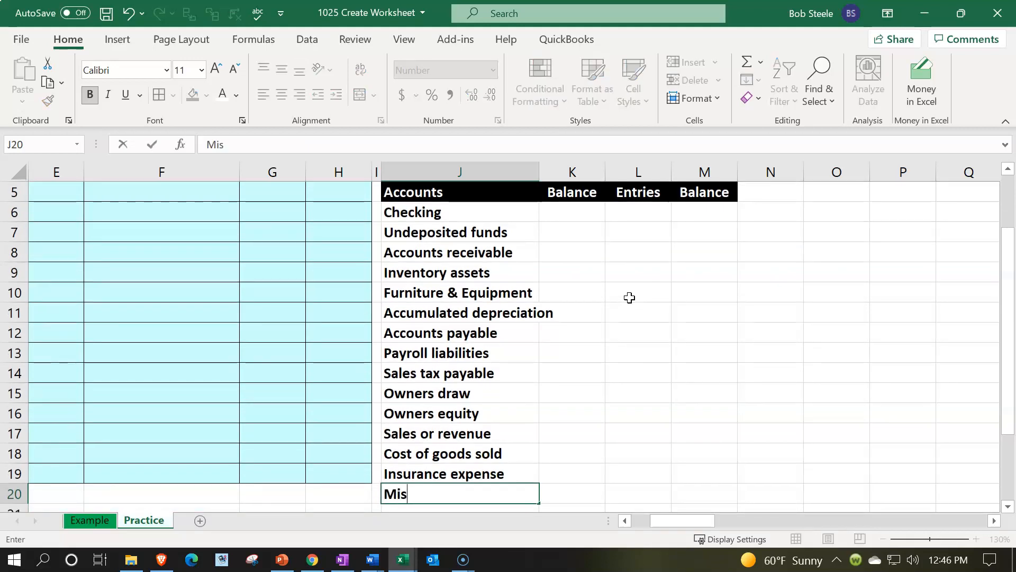
pyautogui.write('c. Expense')
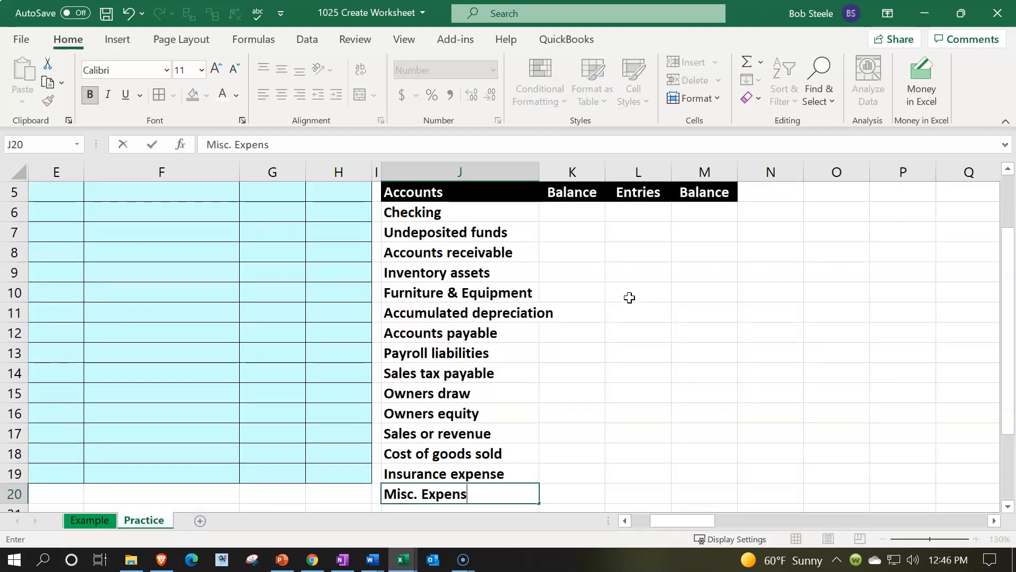
pyautogui.press('BackSpace')
pyautogui.press('BackSpace')
pyautogui.press('BackSpace')
pyautogui.press('BackSpace')
pyautogui.press('BackSpace')
pyautogui.press('BackSpace')
pyautogui.press('BackSpace')
pyautogui.write('expense')
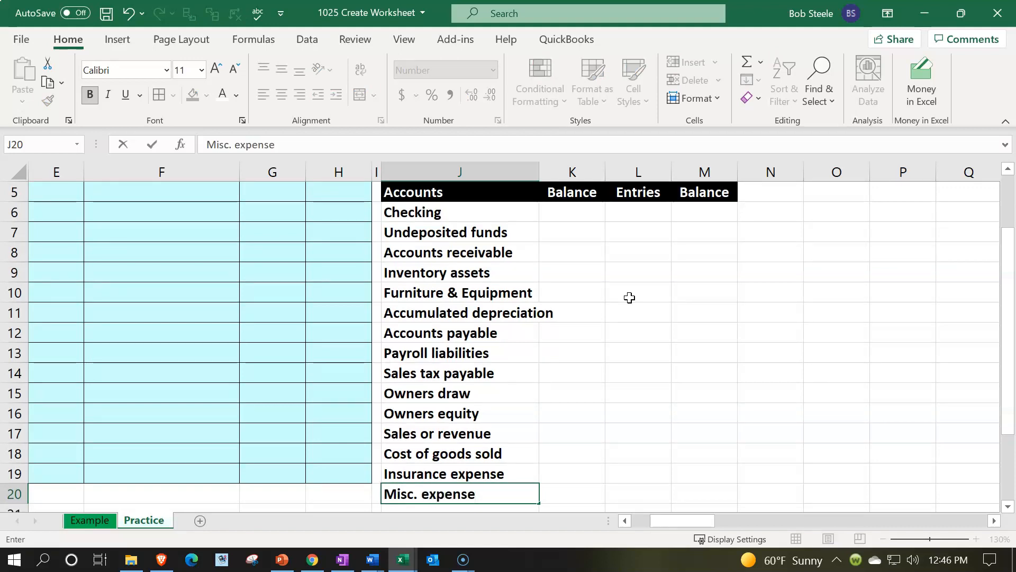
pyautogui.press('Return')
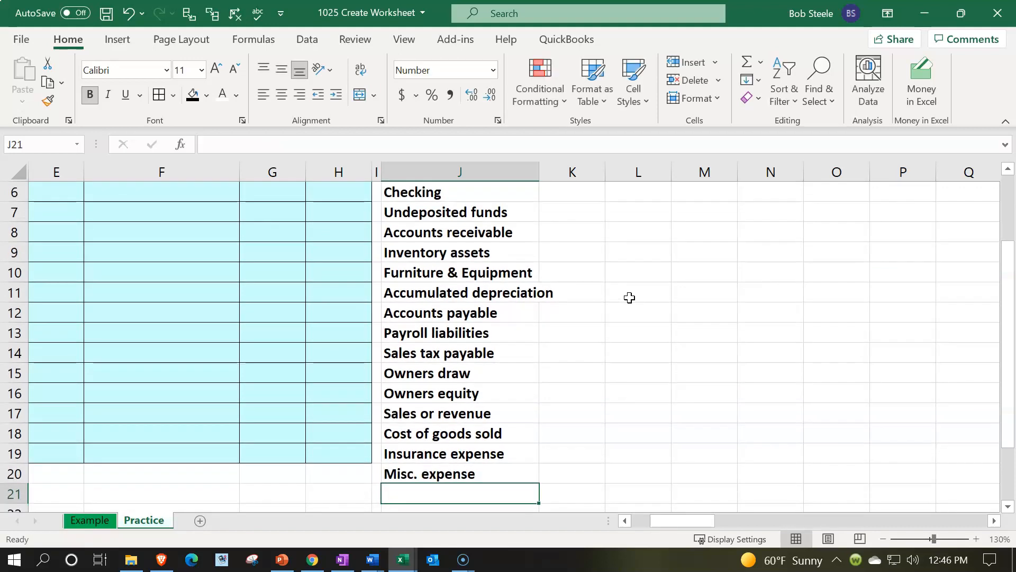
# Step: Enter the account names Office supplies in cell J21 and Paryoll expense in cell J22
pyautogui.write('Office ')
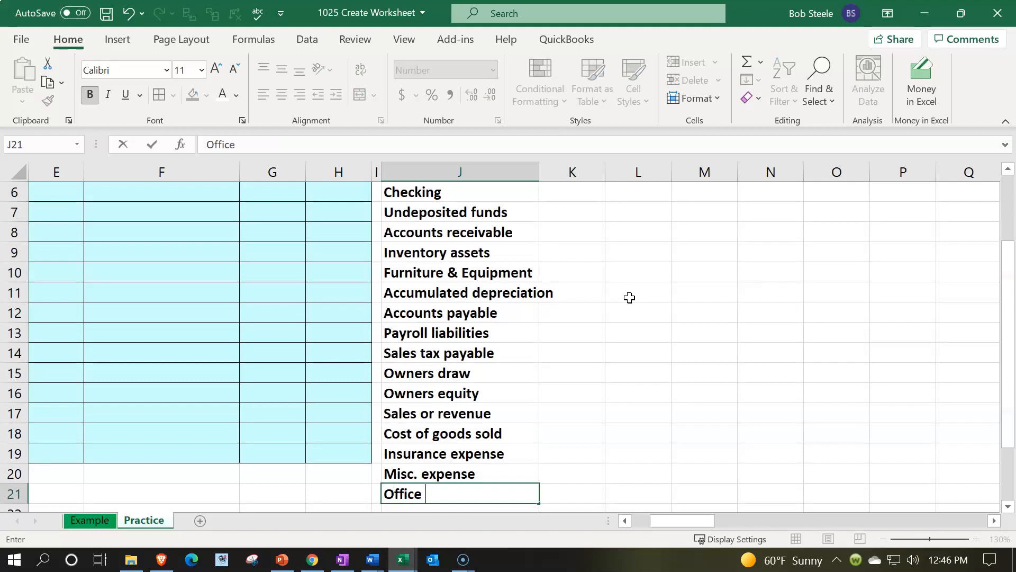
pyautogui.write('supplies')
pyautogui.press('Return')
pyautogui.write('Paryoll expense')
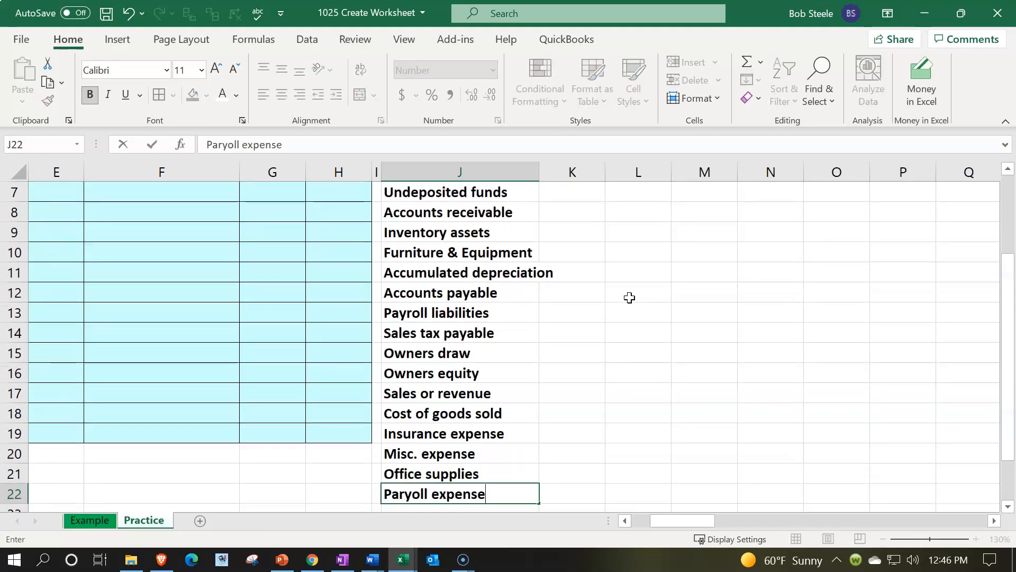
pyautogui.press('Return')
# Step: Enter the account names Telephone expense in cell J23 and Utililitis in cell J24
pyautogui.write('T')
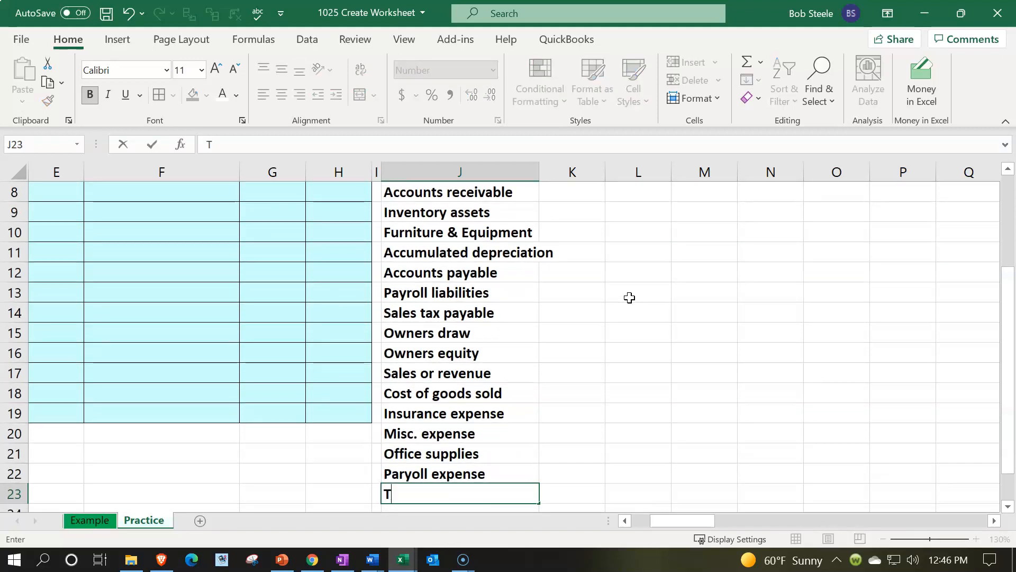
pyautogui.write('elephone expense')
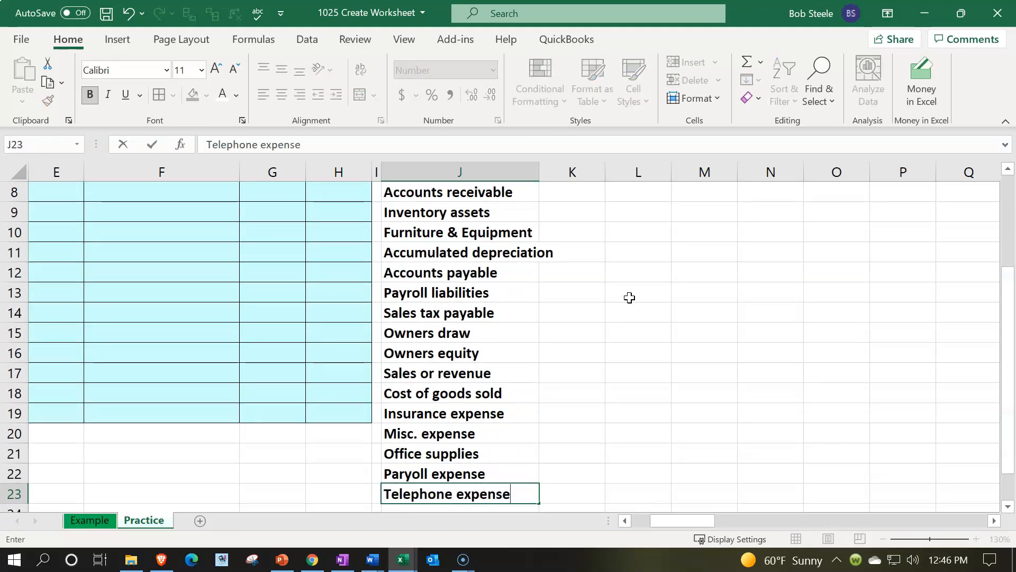
pyautogui.press('Return')
pyautogui.write('Utilitei')
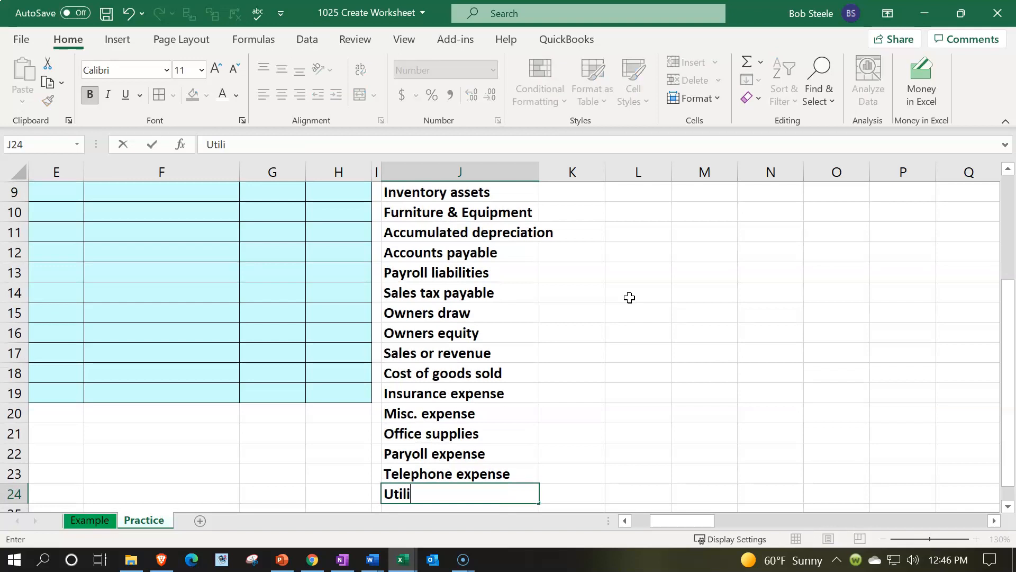
pyautogui.press('BackSpace')
pyautogui.press('BackSpace')
pyautogui.press('BackSpace')
pyautogui.press('BackSpace')
pyautogui.write('ilitis')
pyautogui.press('Return')
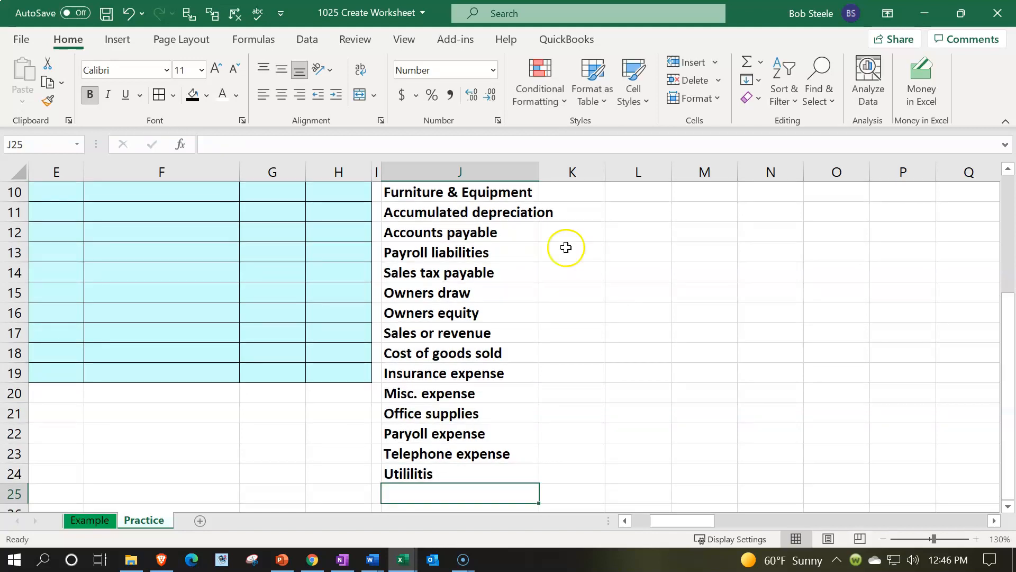
# Step: Spell-check the whole sheet, correcting the misspelled account names to Payroll expense in J22 and Utilities in J24
pyautogui.click(255, 16)
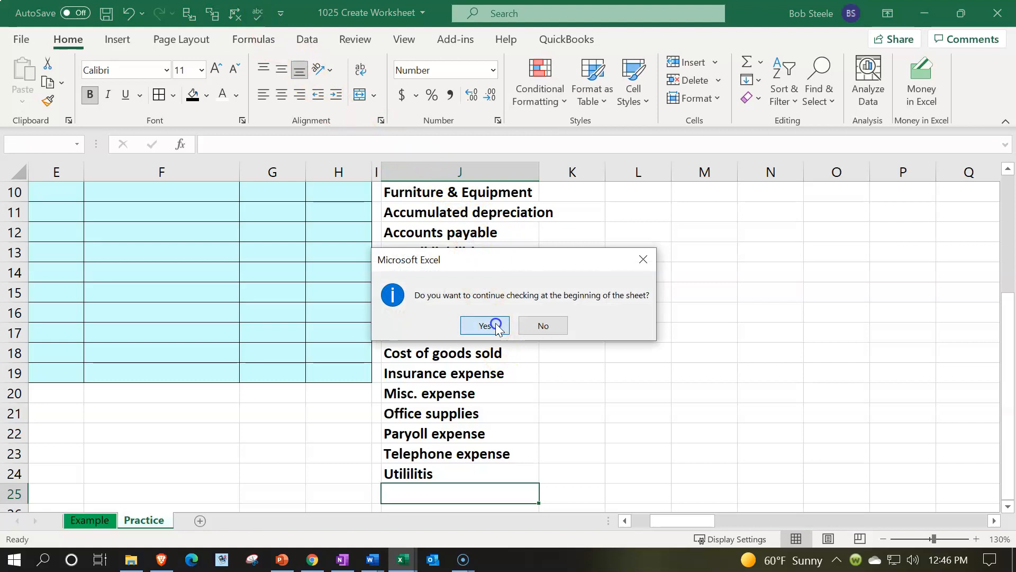
pyautogui.click(486, 326)
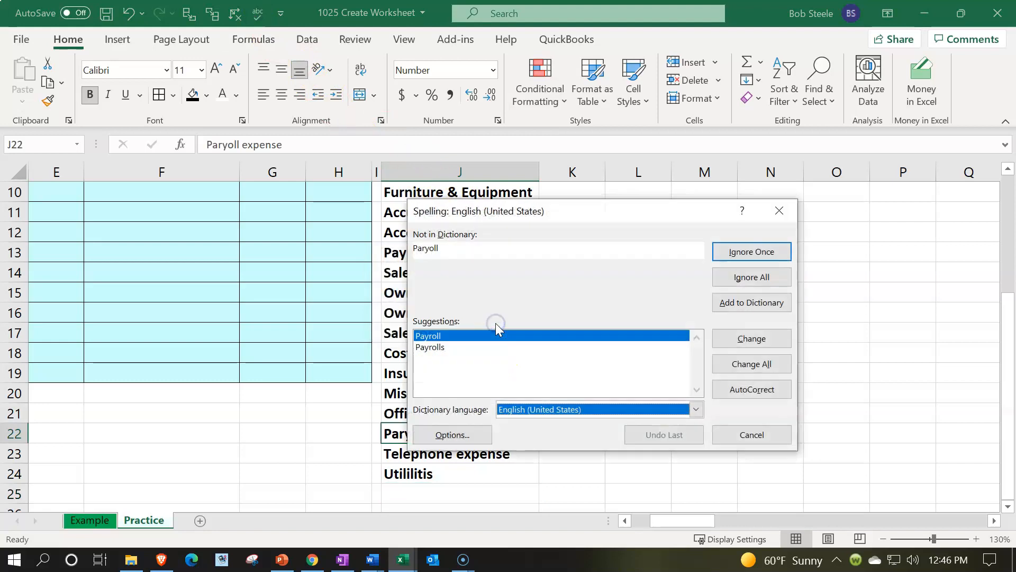
pyautogui.click(746, 339)
pyautogui.click(747, 340)
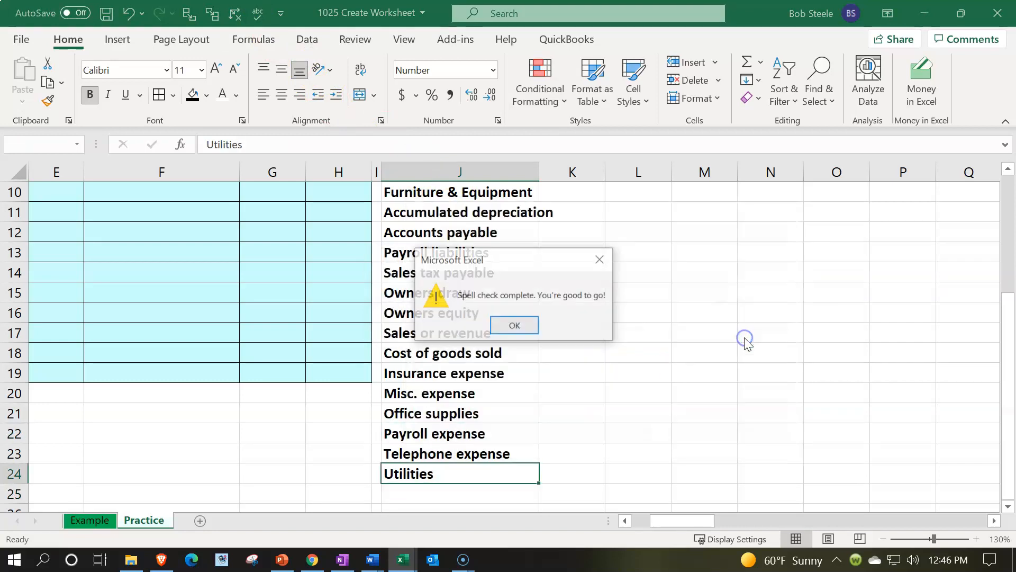
pyautogui.click(514, 325)
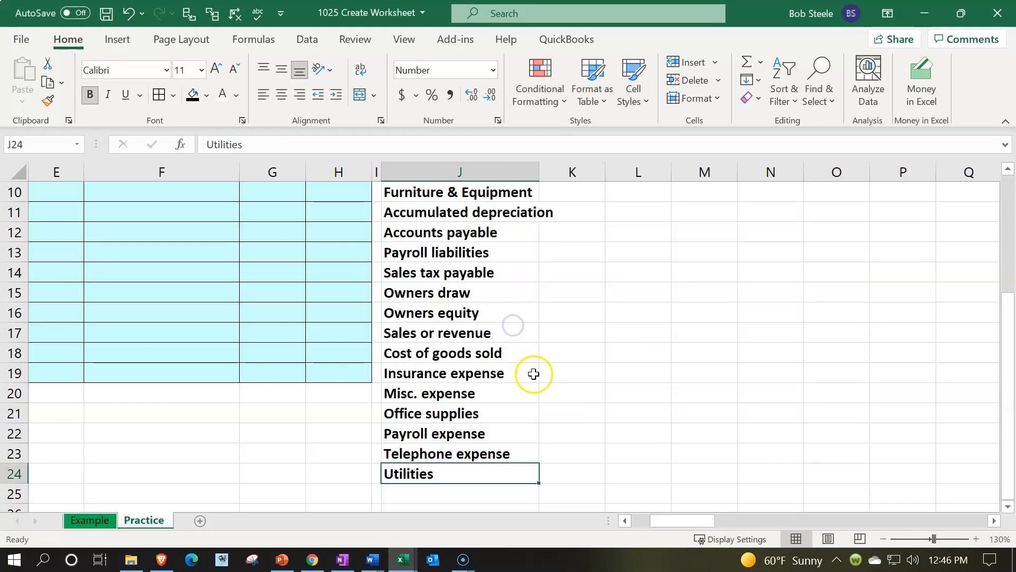
# Step: Widen column J so the longest account name, Accumulated depreciation, fits inside it
pyautogui.scroll(3, 533, 373)
pyautogui.moveTo(536, 174); pyautogui.dragTo(560, 168)
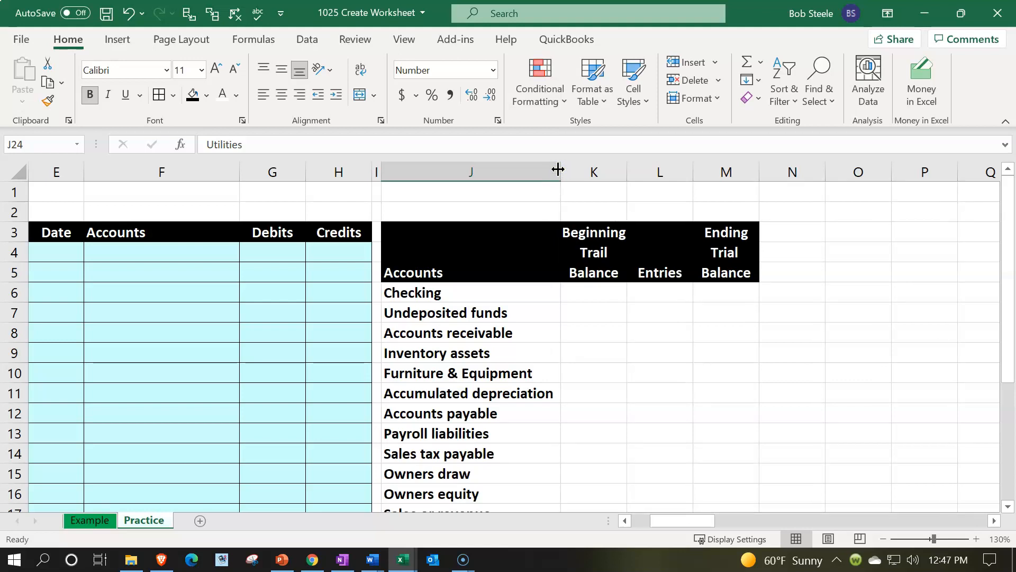
# Step: Format the asset accounts in J6:J11, Checking through Accumulated depreciation, with a dark green fill and light green font
pyautogui.click(529, 299)
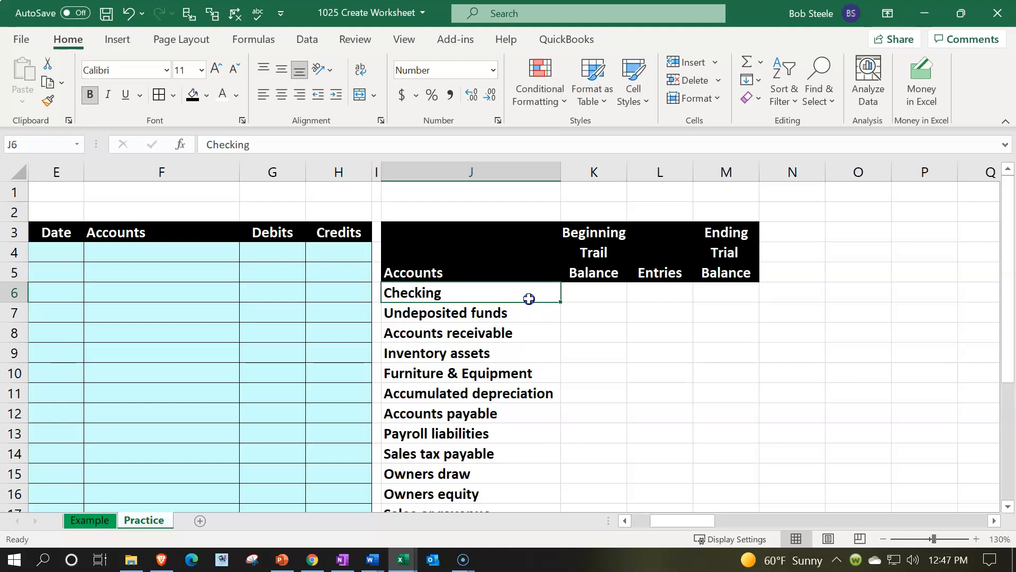
pyautogui.moveTo(529, 299); pyautogui.dragTo(483, 396)
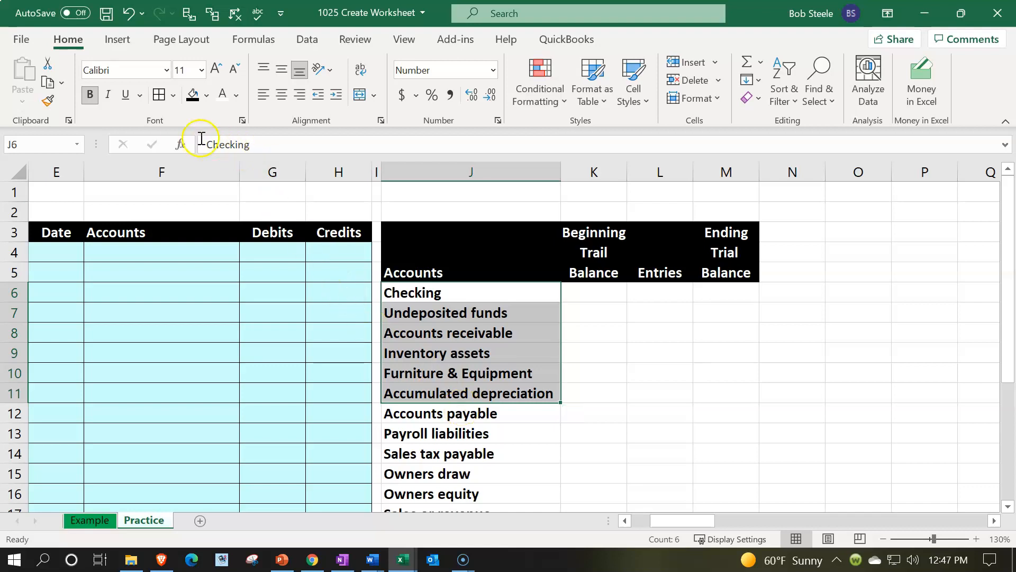
pyautogui.click(206, 95)
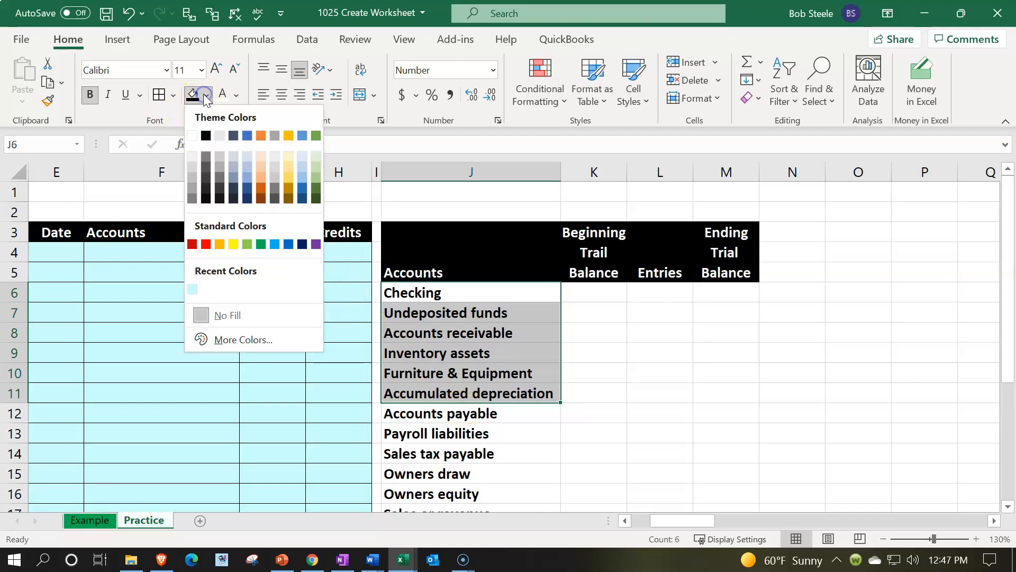
pyautogui.click(315, 199)
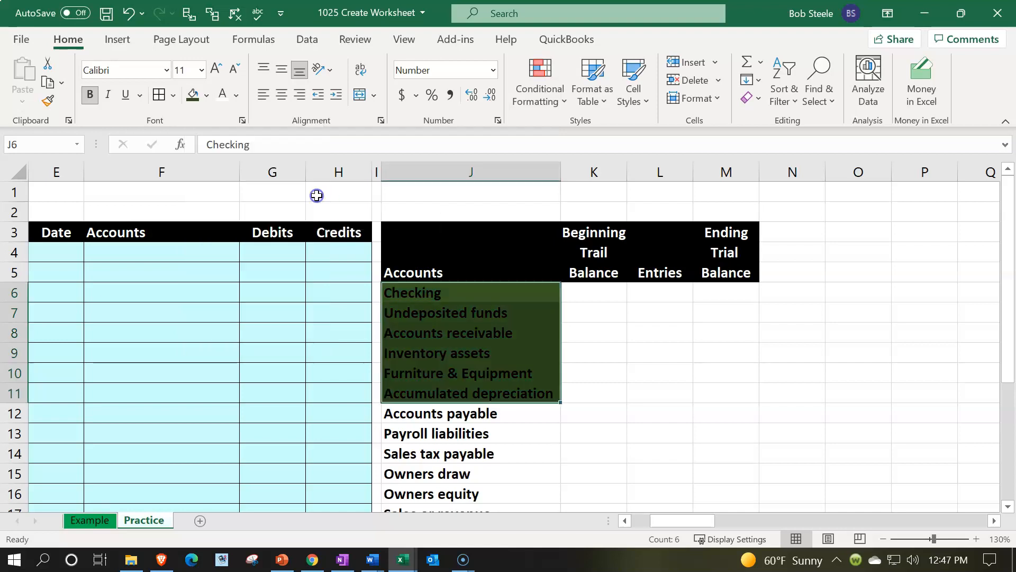
pyautogui.click(236, 95)
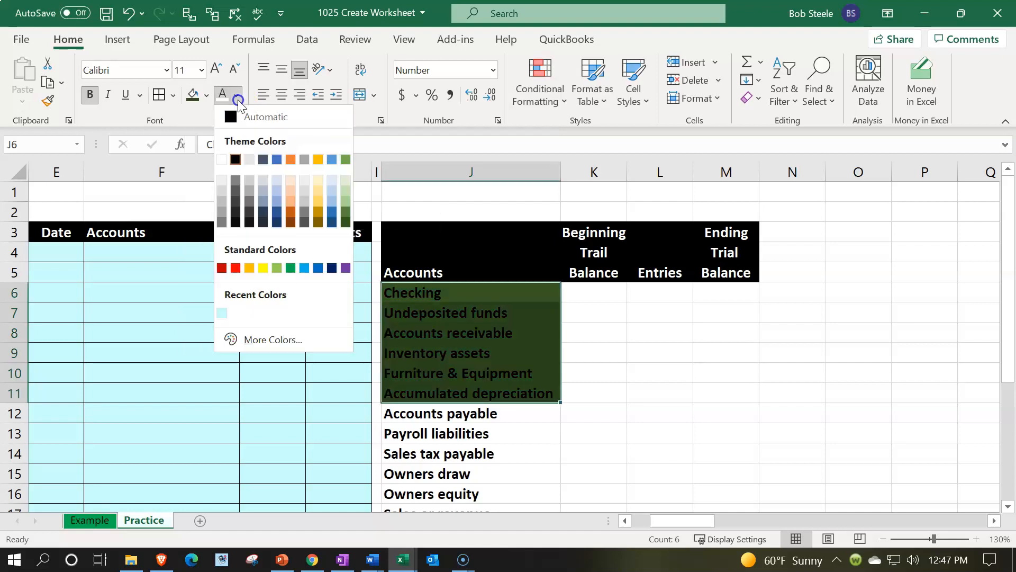
pyautogui.click(276, 266)
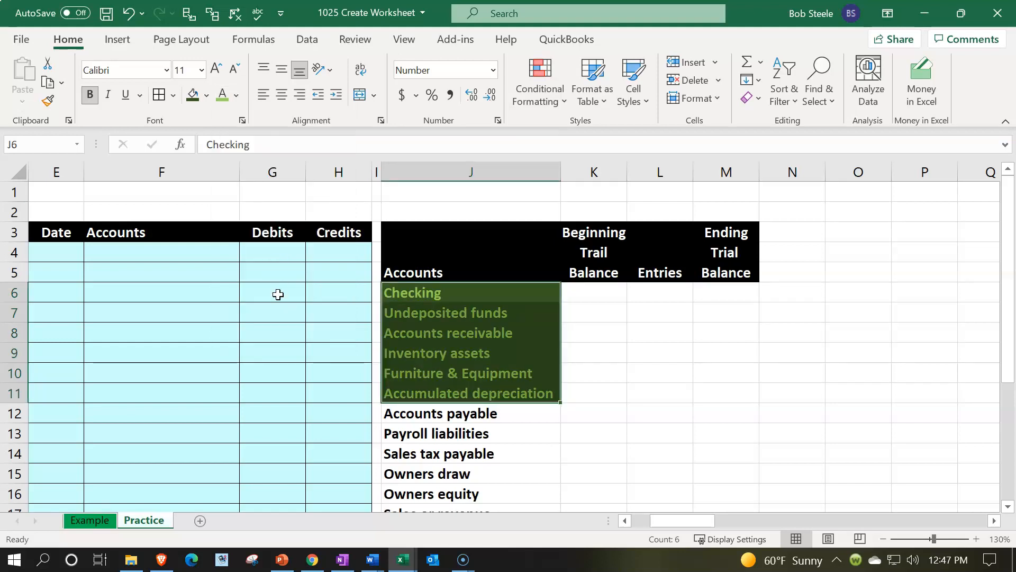
# Step: Format the liability accounts in J12:J14, Accounts payable through Sales tax payable, with a dark gold fill and orange font
pyautogui.scroll(-1, 278, 295)
pyautogui.click(288, 318)
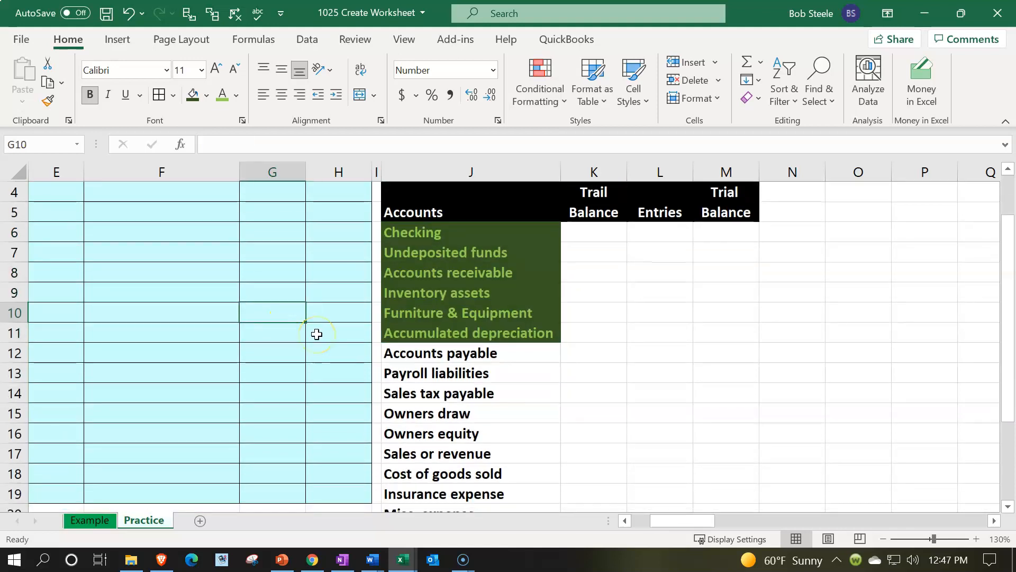
pyautogui.moveTo(439, 353); pyautogui.dragTo(448, 396)
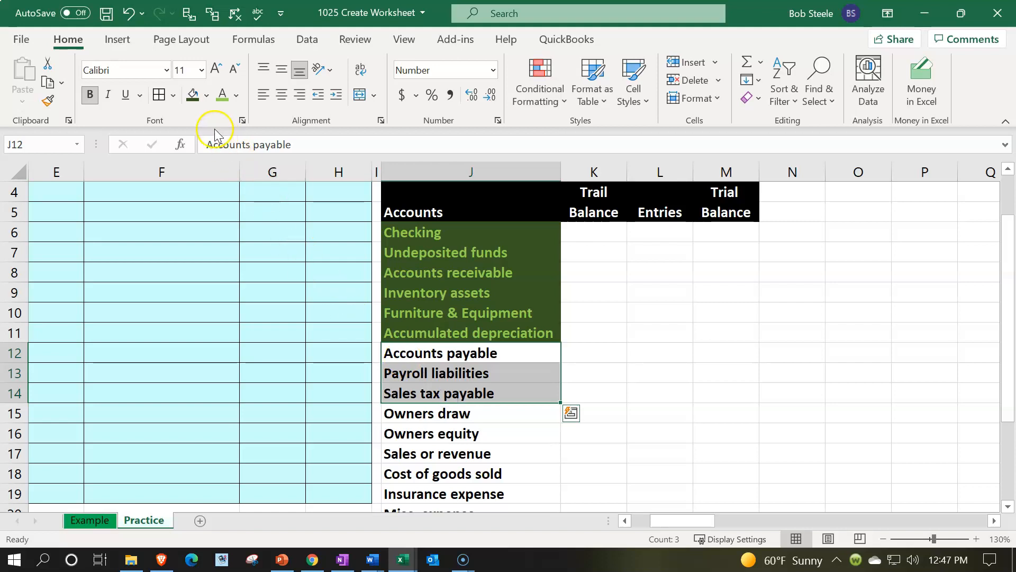
pyautogui.click(206, 95)
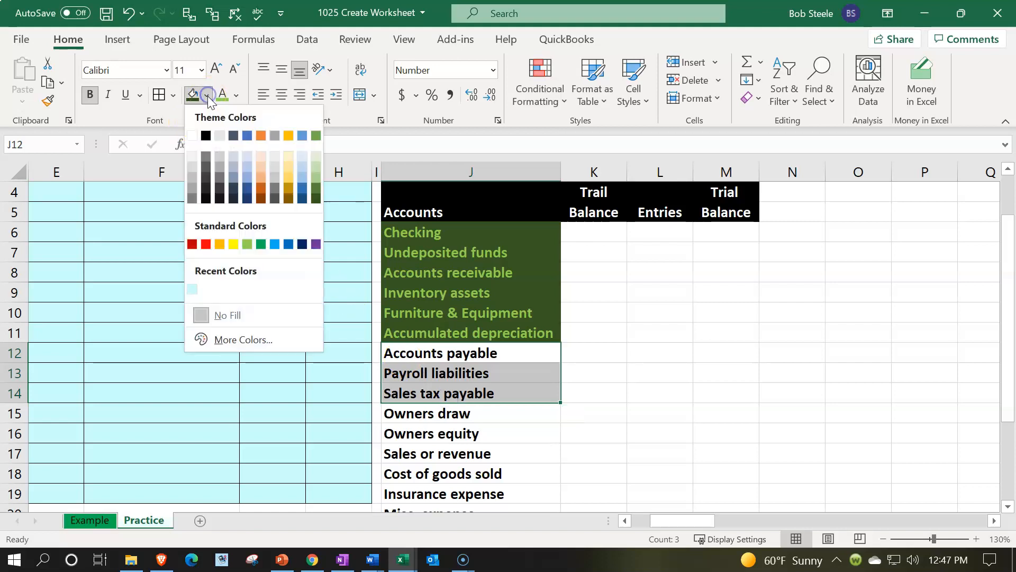
pyautogui.click(286, 197)
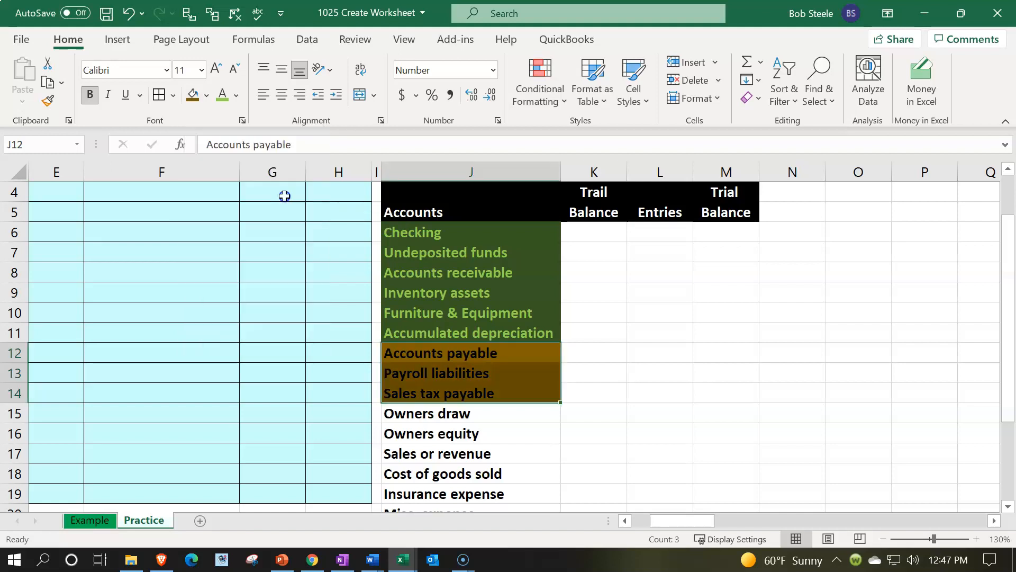
pyautogui.click(235, 93)
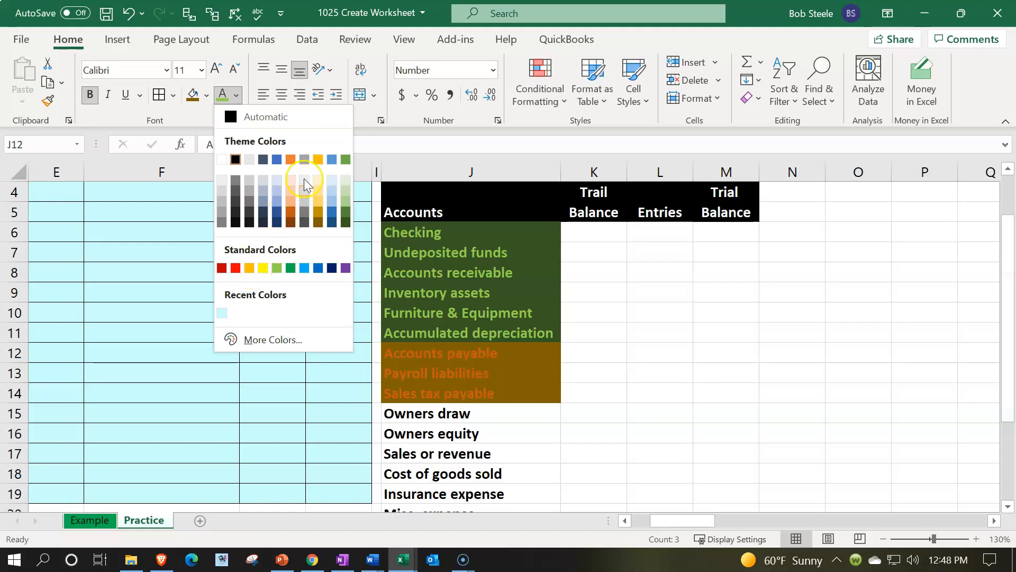
pyautogui.click(247, 268)
pyautogui.click(426, 452)
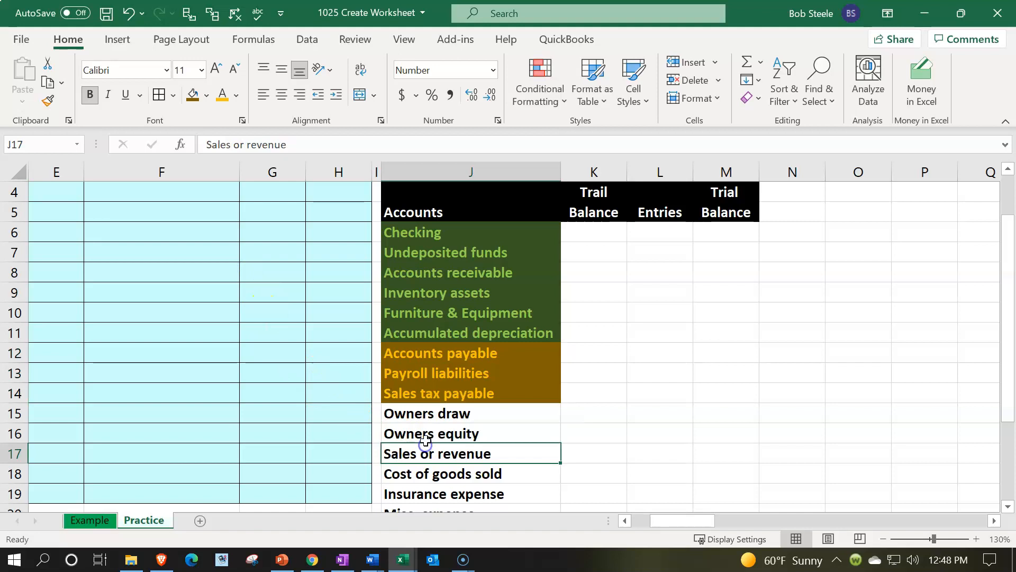
# Step: Format Owners draw and Owners equity in J15:J16 with a Blue, Accent 1, Darker 50% fill and light blue font
pyautogui.scroll(-1, 427, 445)
pyautogui.moveTo(451, 352); pyautogui.dragTo(453, 373)
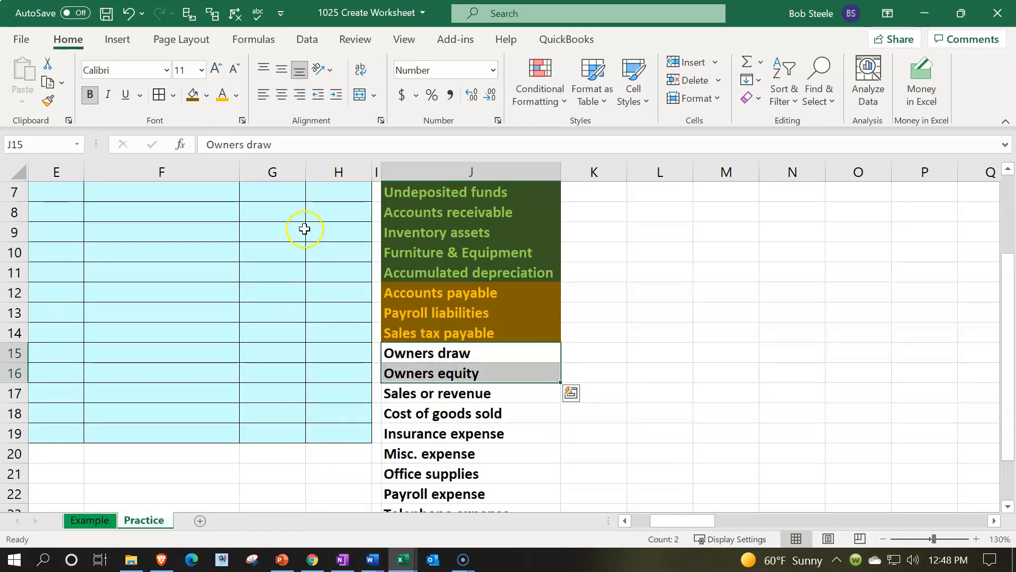
pyautogui.click(205, 96)
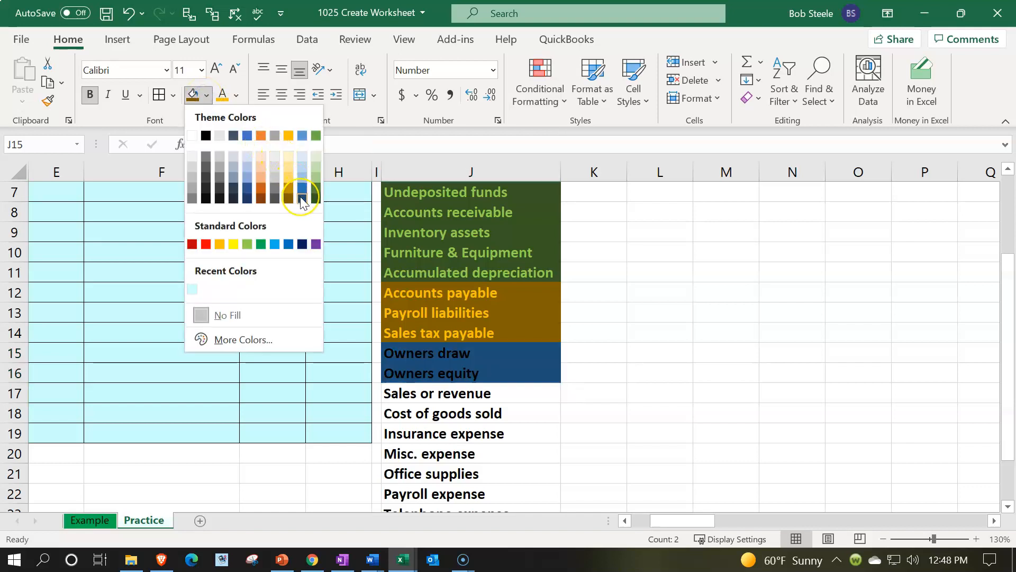
pyautogui.click(246, 200)
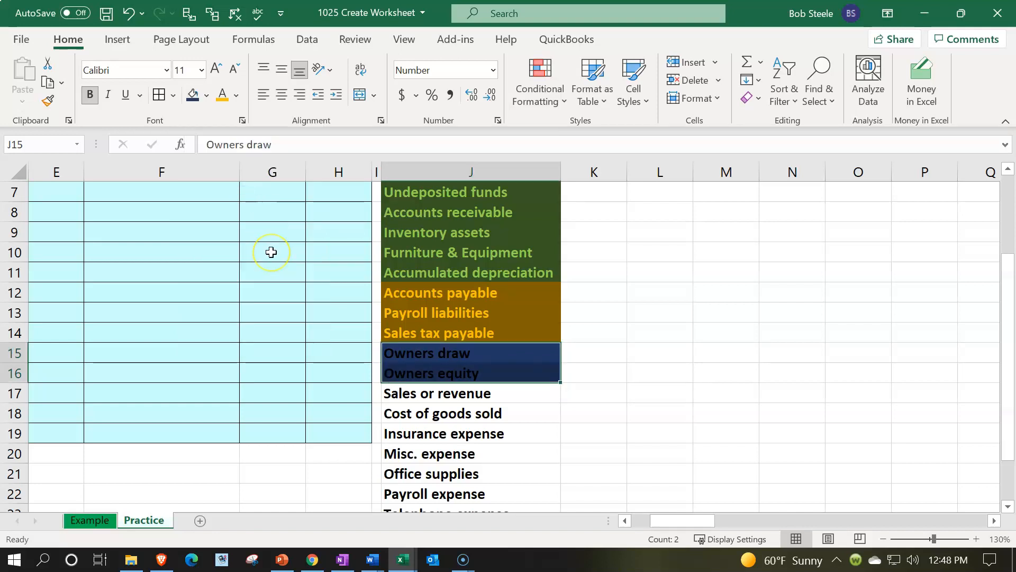
pyautogui.click(240, 99)
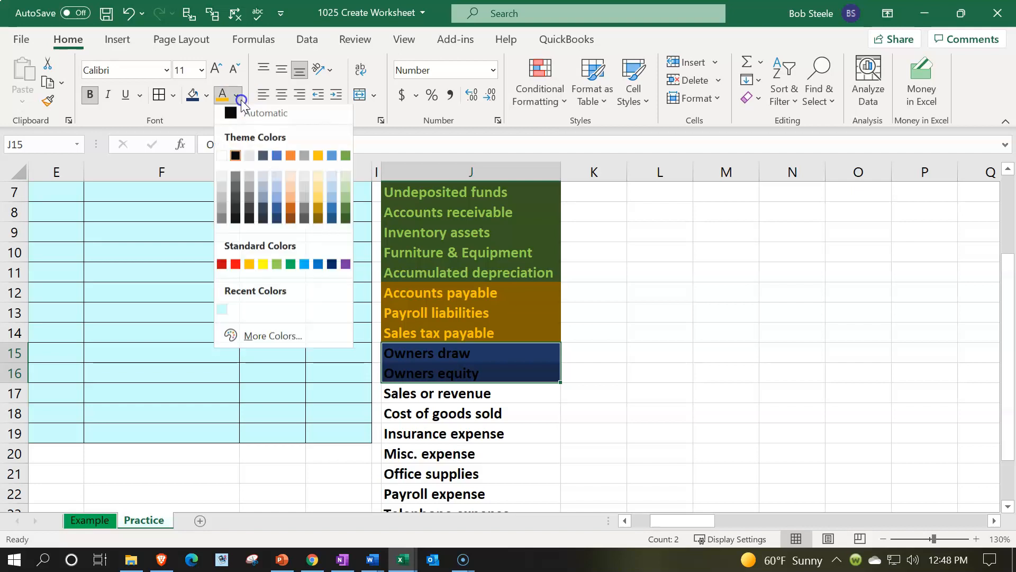
pyautogui.click(307, 270)
# Step: Format the income statement accounts in J17:J24, Sales or revenue through Utilities, with a dark blue fill and pale blue font
pyautogui.scroll(-1, 341, 412)
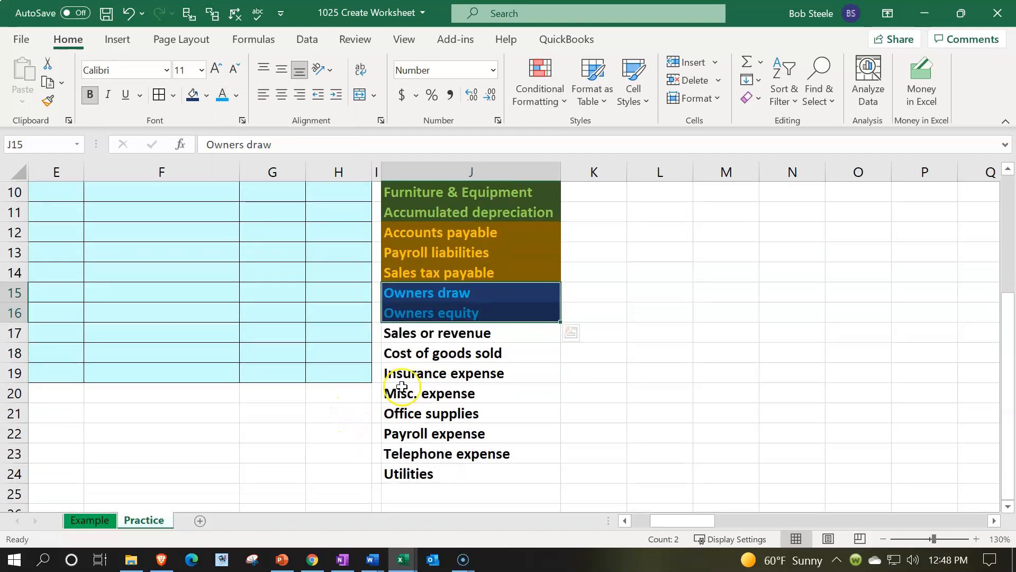
pyautogui.moveTo(431, 336); pyautogui.dragTo(450, 468)
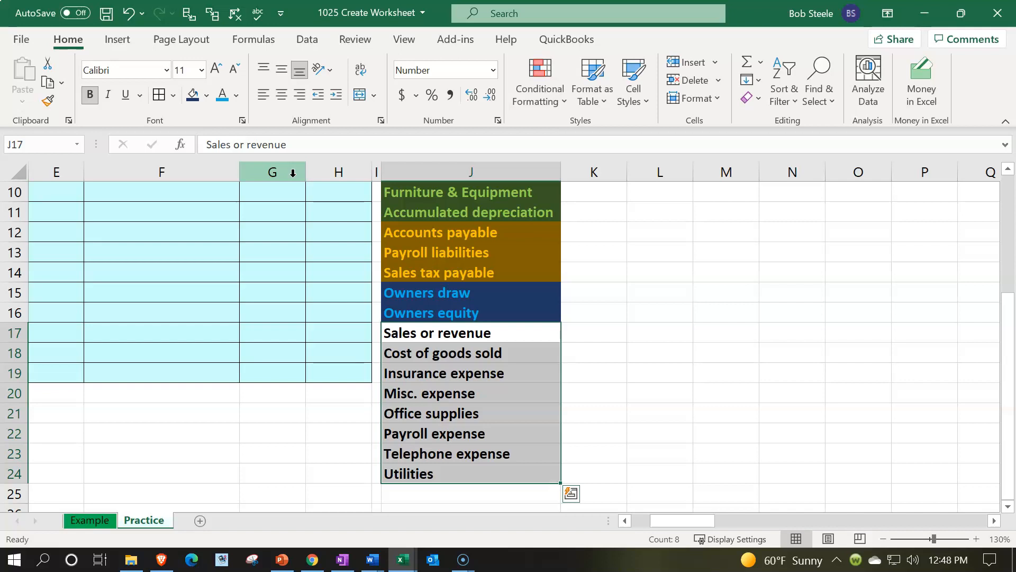
pyautogui.click(199, 97)
pyautogui.click(205, 98)
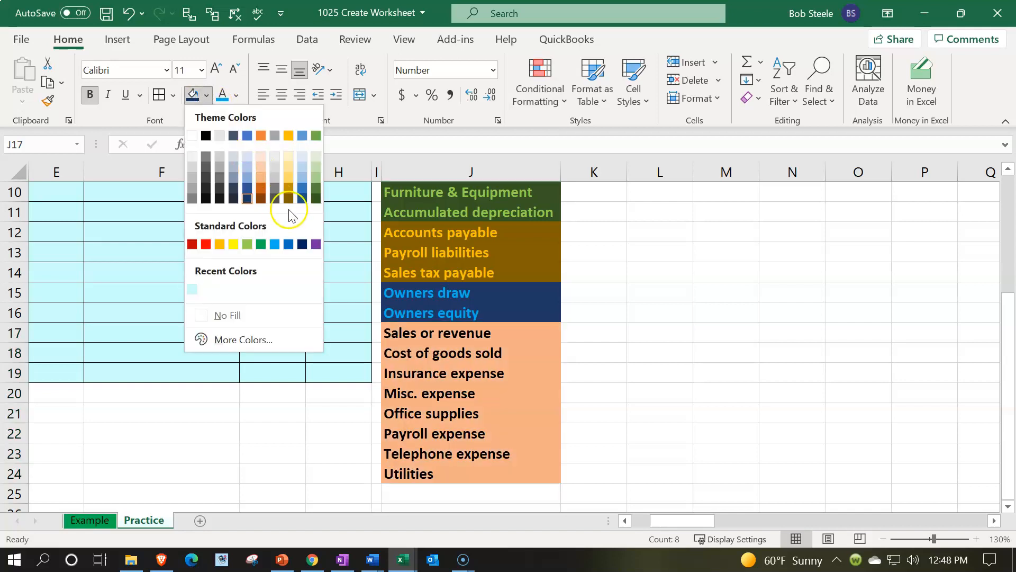
pyautogui.click(301, 199)
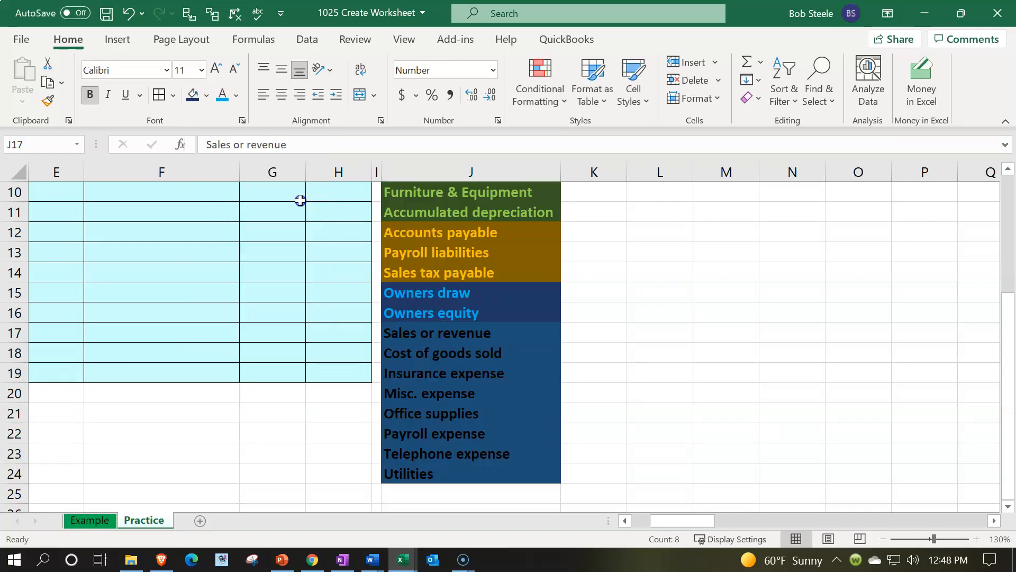
pyautogui.click(236, 96)
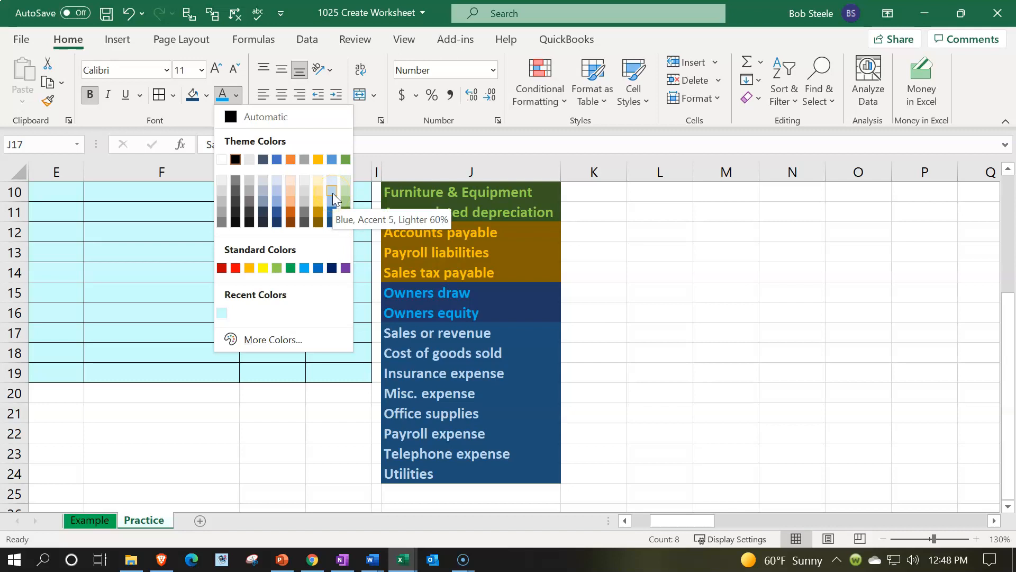
pyautogui.click(332, 193)
pyautogui.click(350, 273)
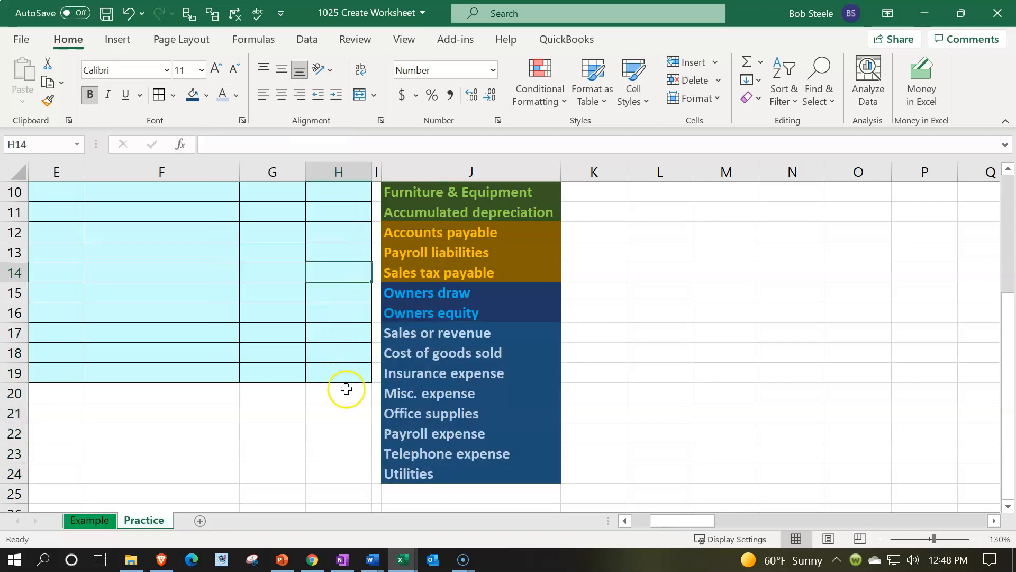
# Step: Highlight the account groups for review: equity through expenses in J15:J24, income statement accounts in J17:J24, and the full list in J6:J24
pyautogui.moveTo(513, 295); pyautogui.dragTo(521, 479)
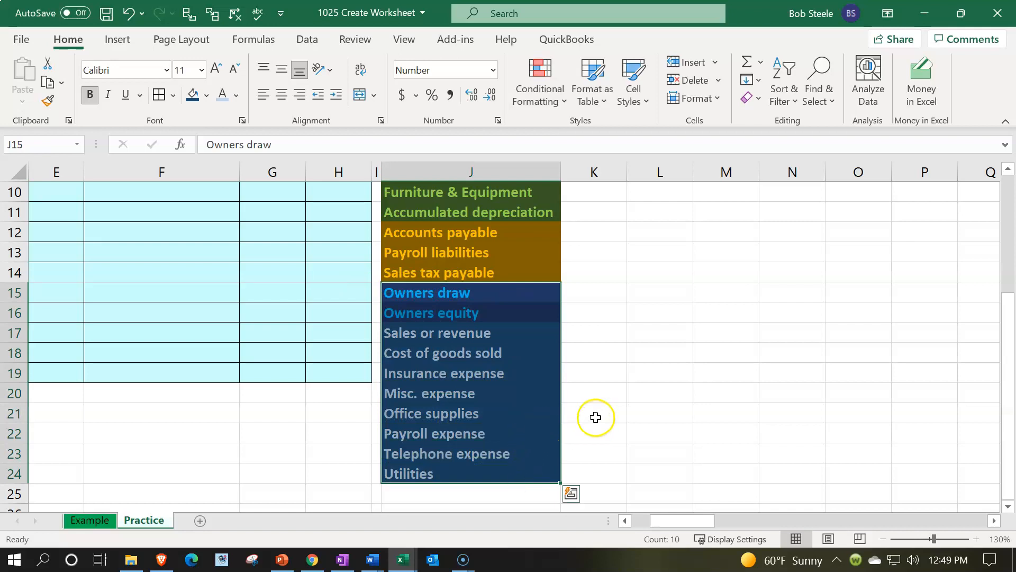
pyautogui.moveTo(511, 339); pyautogui.dragTo(521, 472)
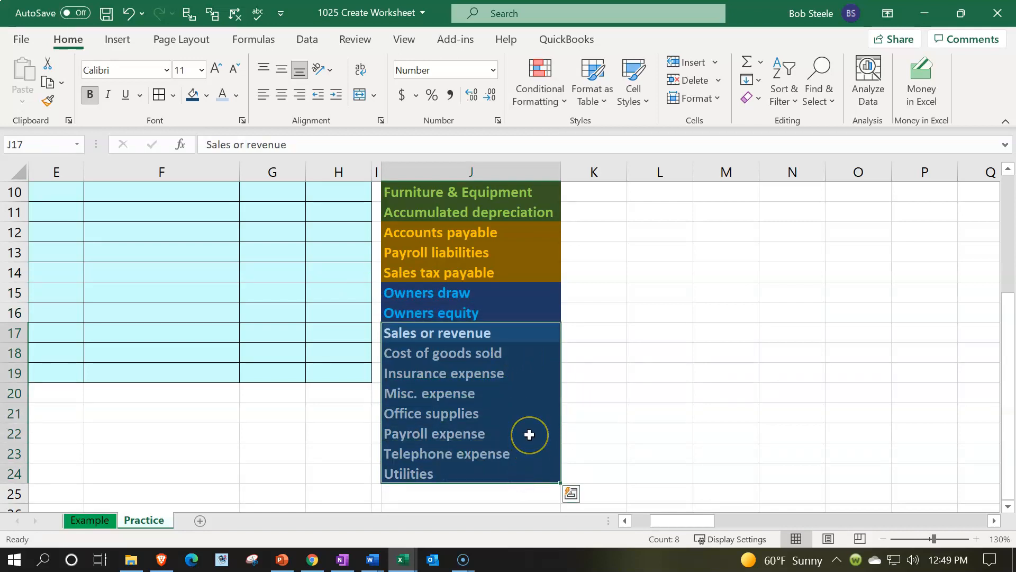
pyautogui.scroll(2, 529, 434)
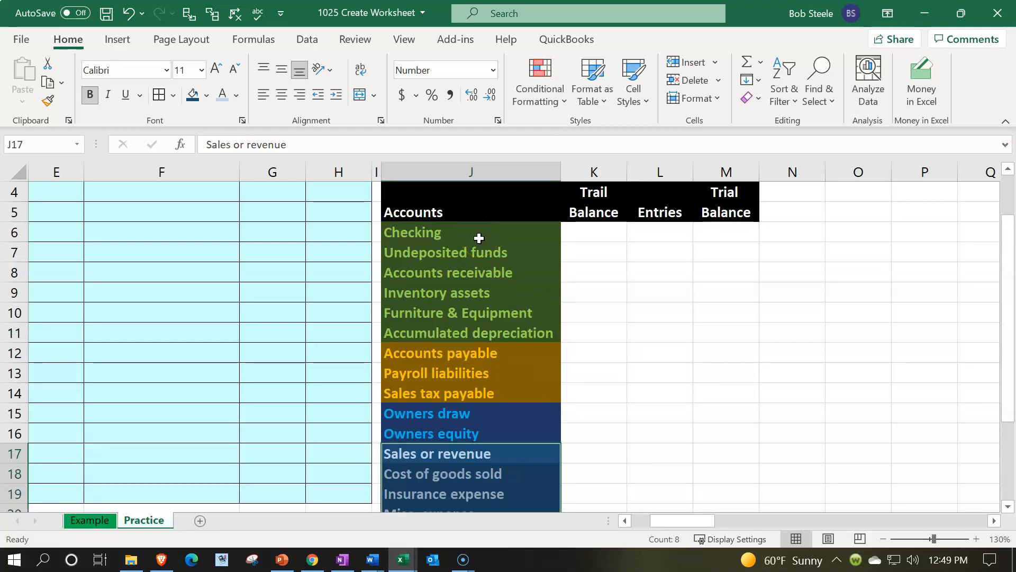
pyautogui.moveTo(479, 238); pyautogui.dragTo(509, 495)
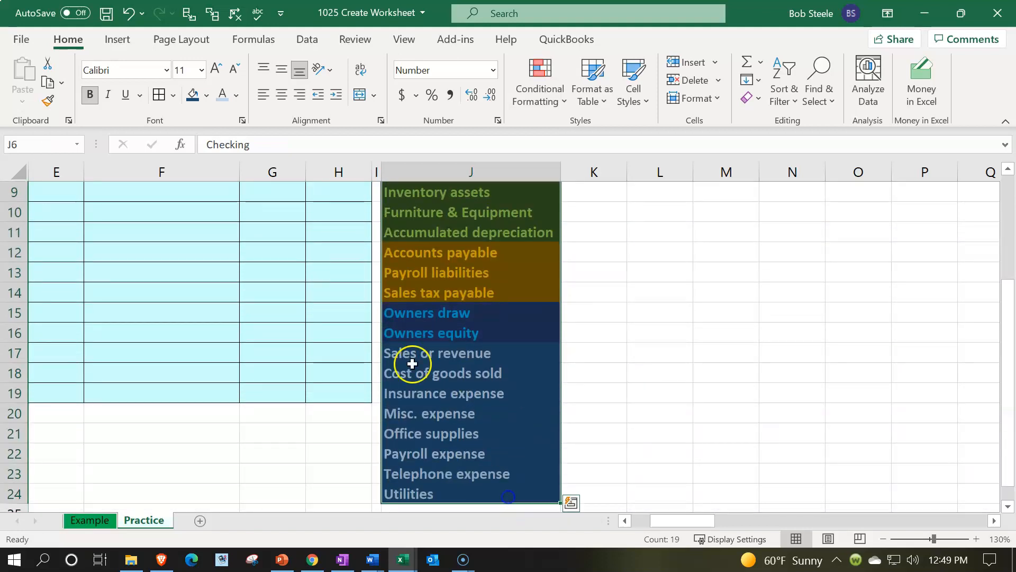
# Step: Apply borders to all cells of the account list in J6:J24, Checking through Utilities
pyautogui.scroll(3, 265, 265)
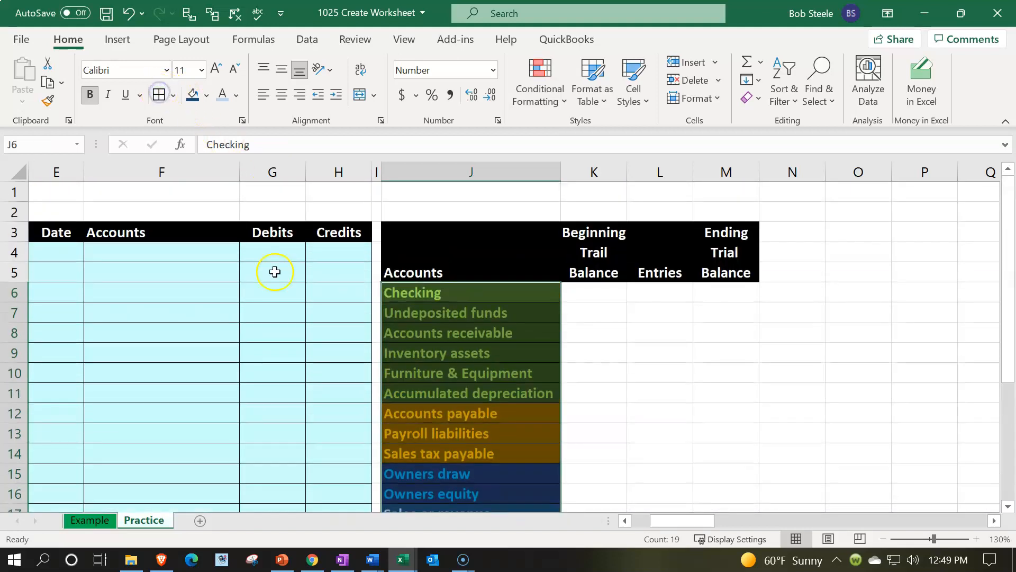
pyautogui.click(276, 273)
pyautogui.scroll(-3, 312, 369)
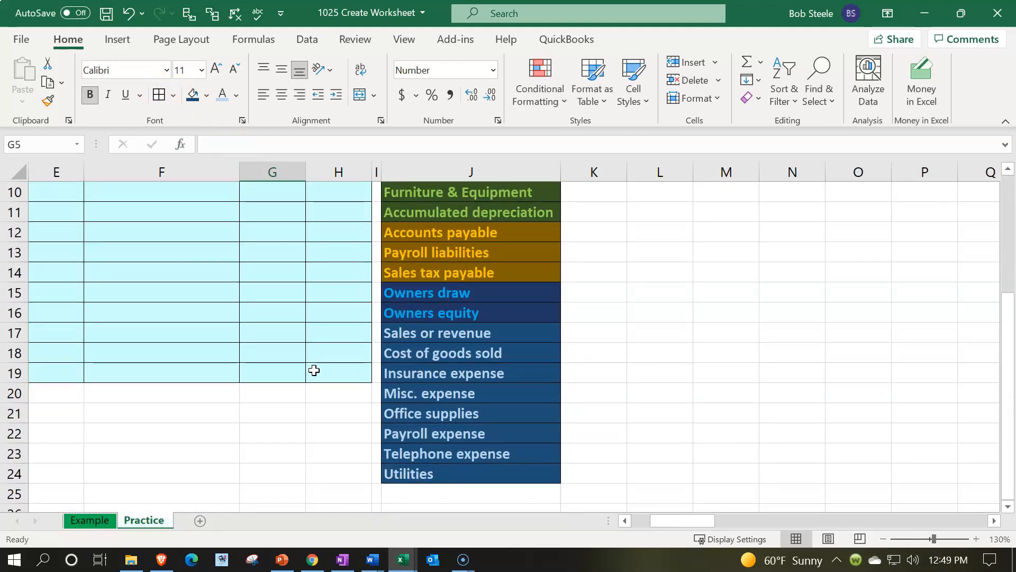
pyautogui.scroll(2, 314, 369)
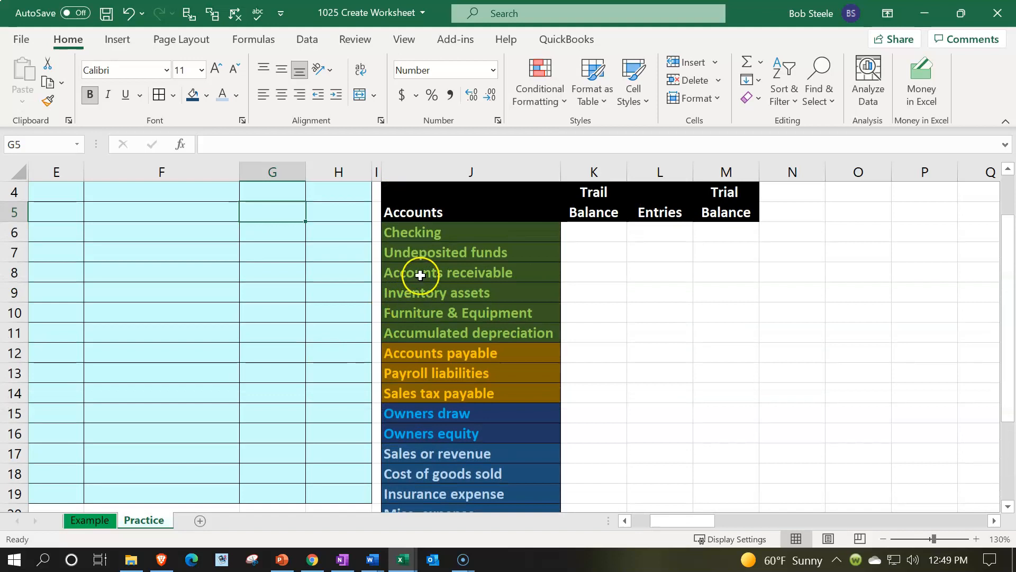
# Step: Set white outline and inside borders on the account list in J6:J24
pyautogui.moveTo(431, 231); pyautogui.dragTo(457, 464)
pyautogui.scroll(3, 457, 464)
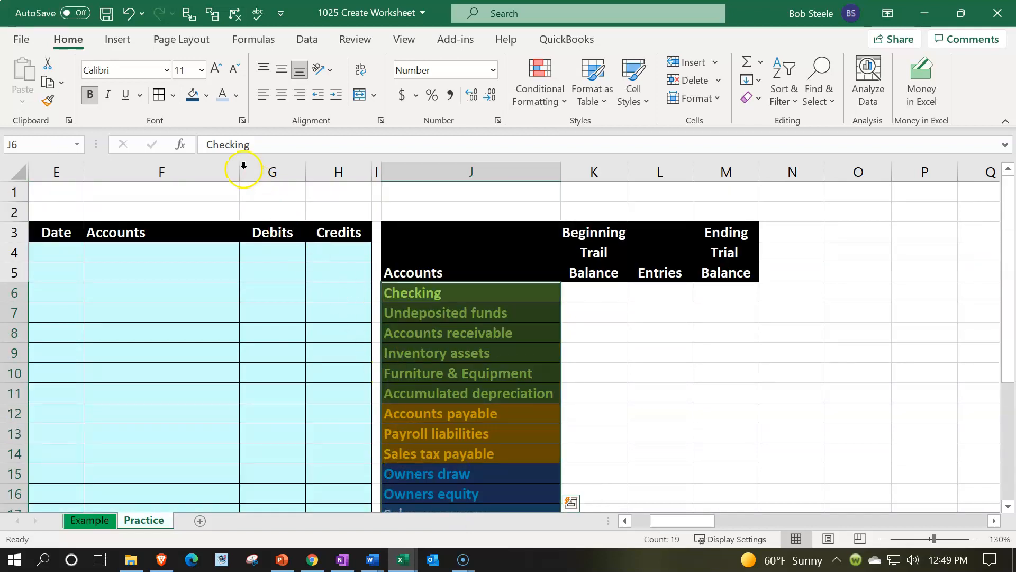
pyautogui.click(174, 98)
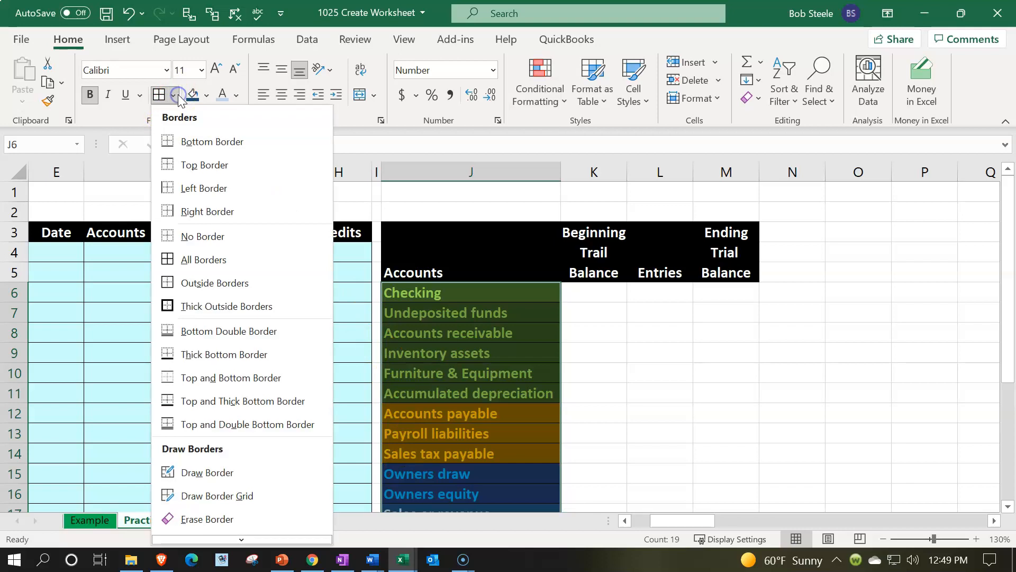
pyautogui.scroll(-2, 210, 418)
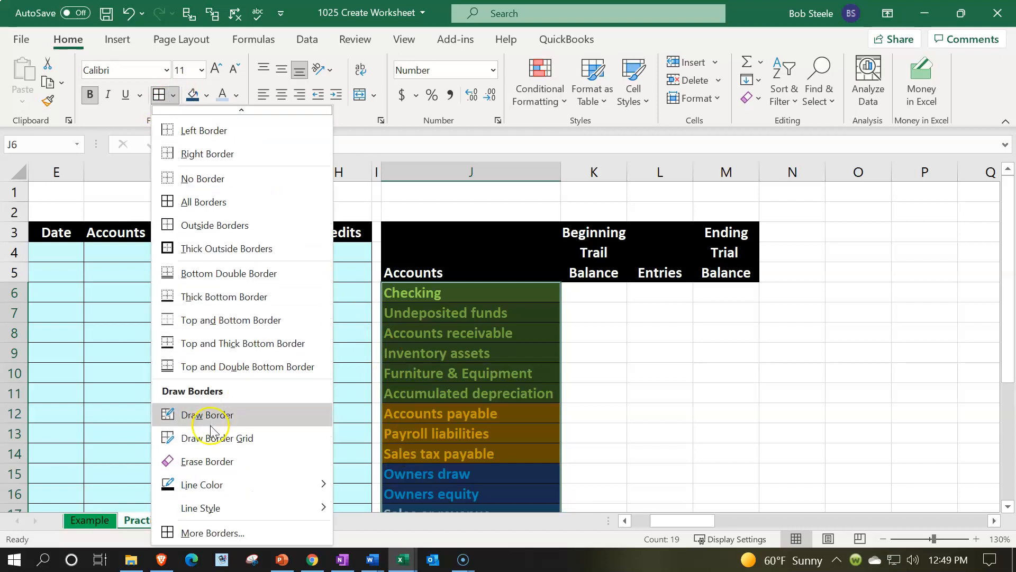
pyautogui.click(239, 534)
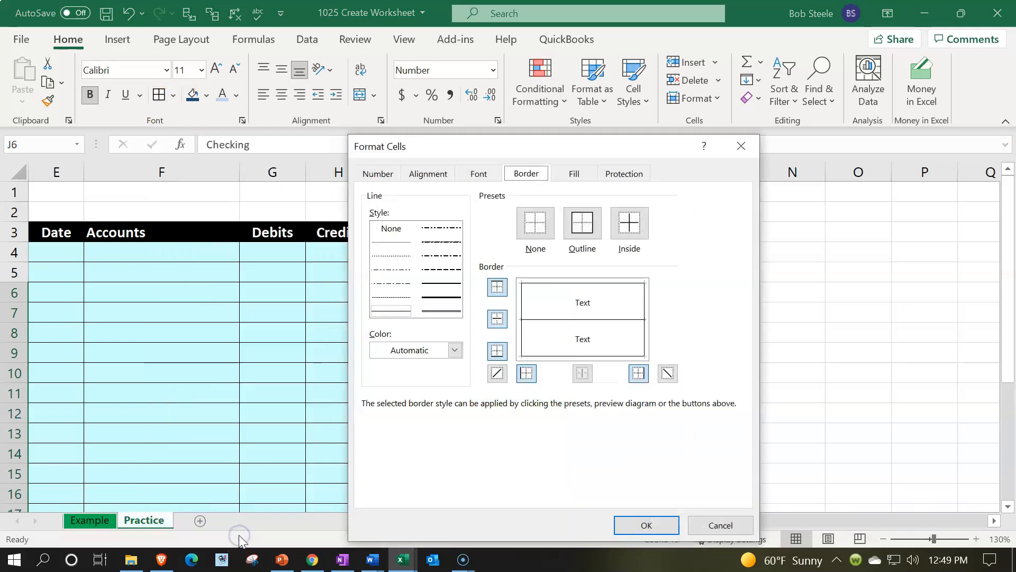
pyautogui.click(455, 350)
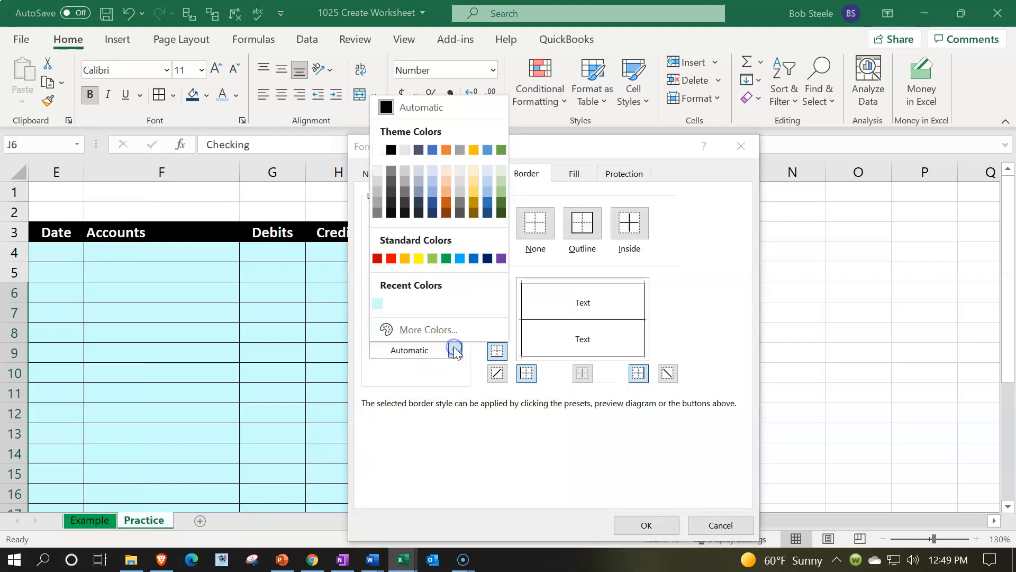
pyautogui.click(376, 150)
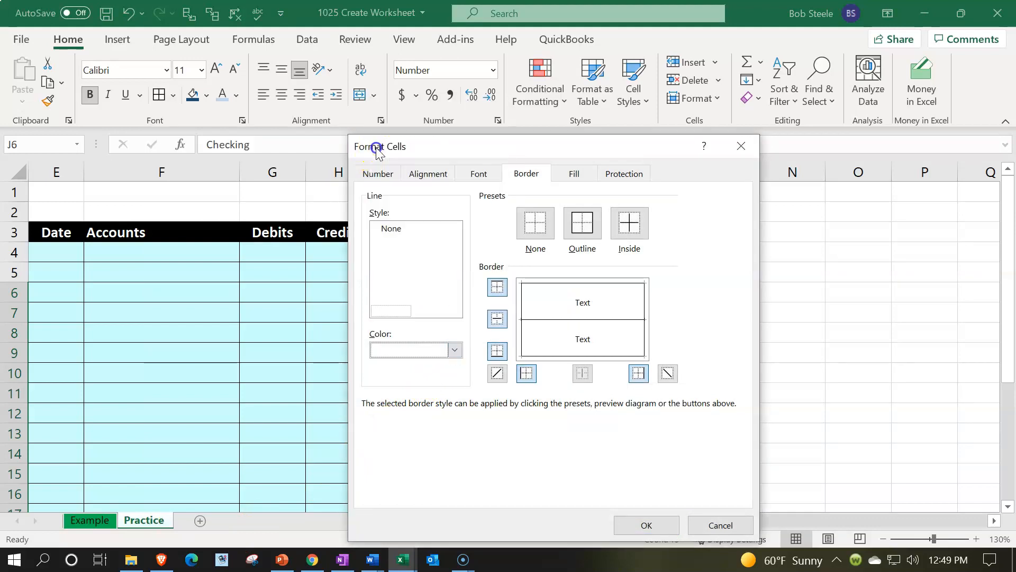
pyautogui.click(583, 223)
pyautogui.click(631, 224)
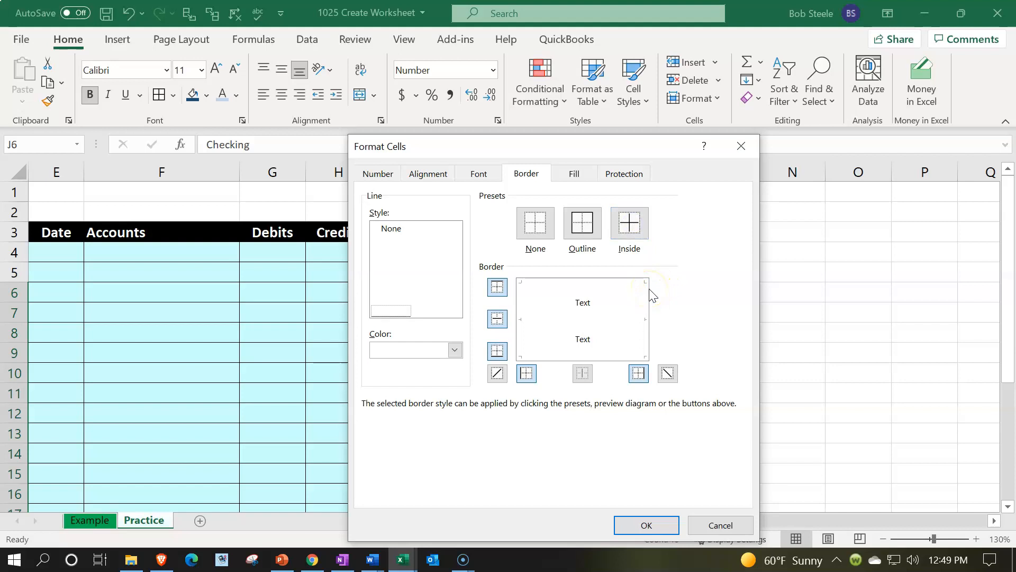
pyautogui.click(657, 523)
pyautogui.click(513, 352)
pyautogui.click(346, 375)
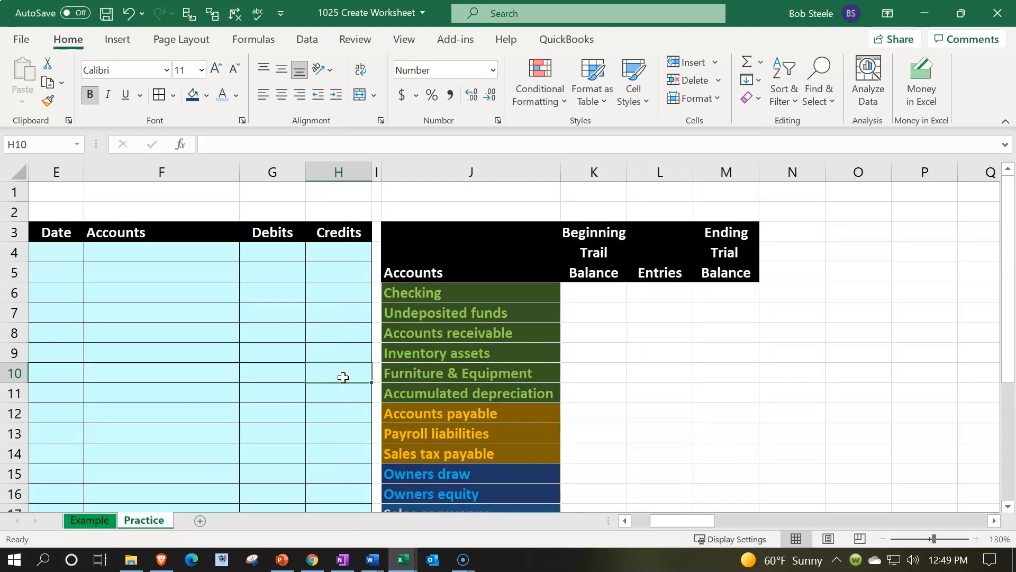
pyautogui.click(345, 383)
# Step: Enter beginning trial balance amounts of 100000 for Checking in K6 and 0 for Undeposited funds in K7
pyautogui.click(587, 296)
pyautogui.scroll(-1, 685, 341)
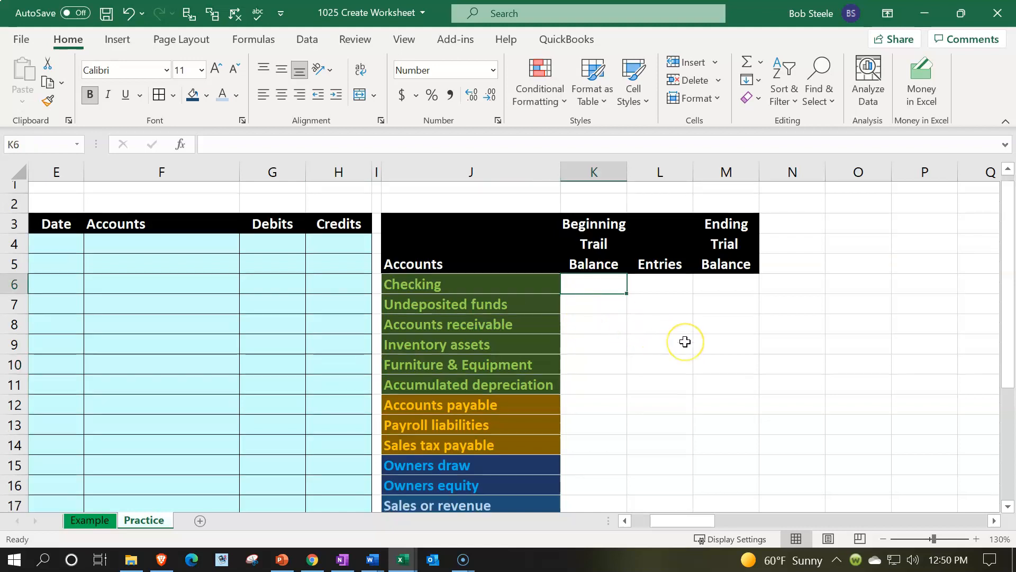
pyautogui.scroll(-1, 685, 342)
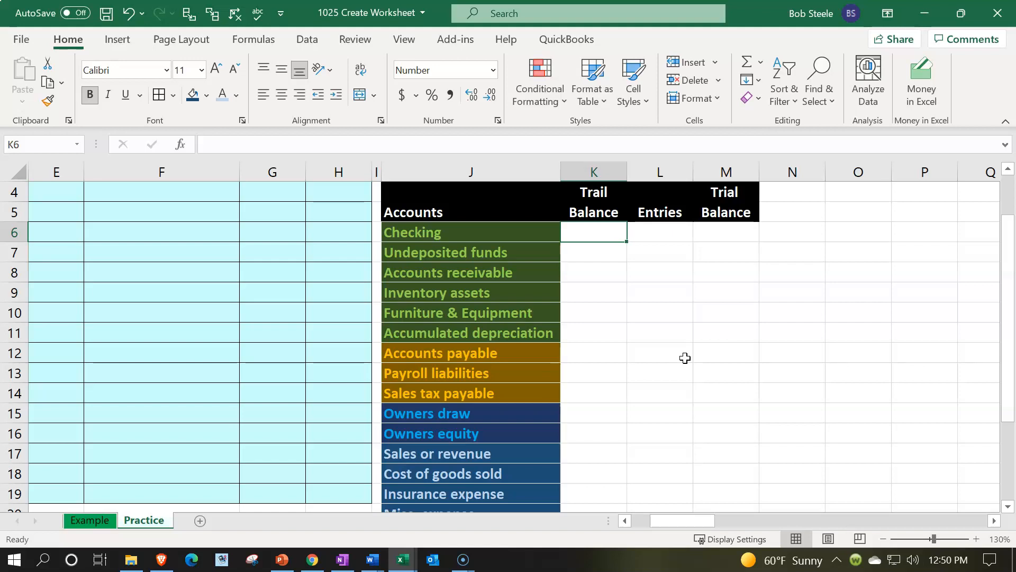
pyautogui.scroll(-1, 685, 358)
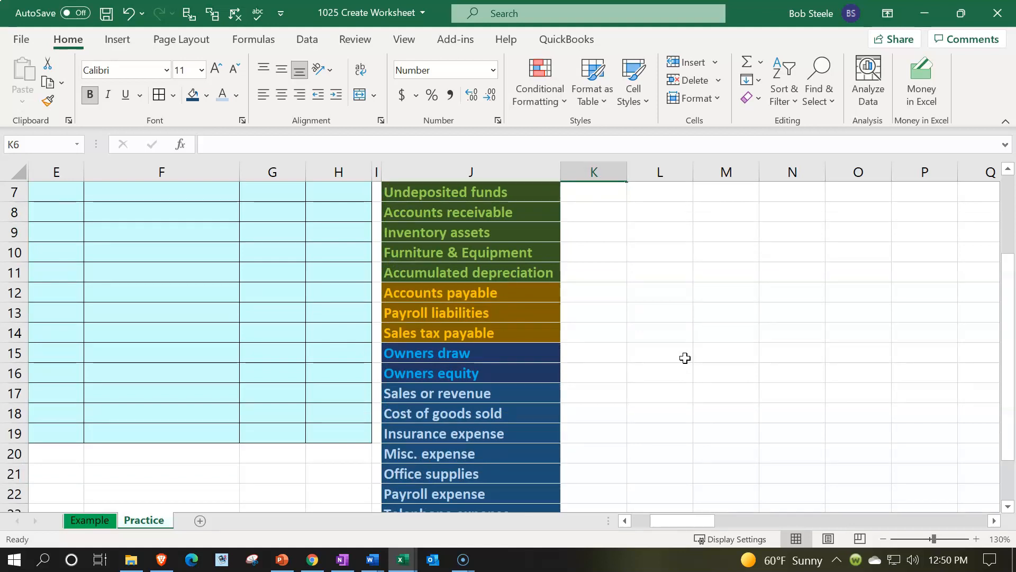
pyautogui.click(594, 374)
pyautogui.scroll(1, 701, 411)
pyautogui.click(609, 233)
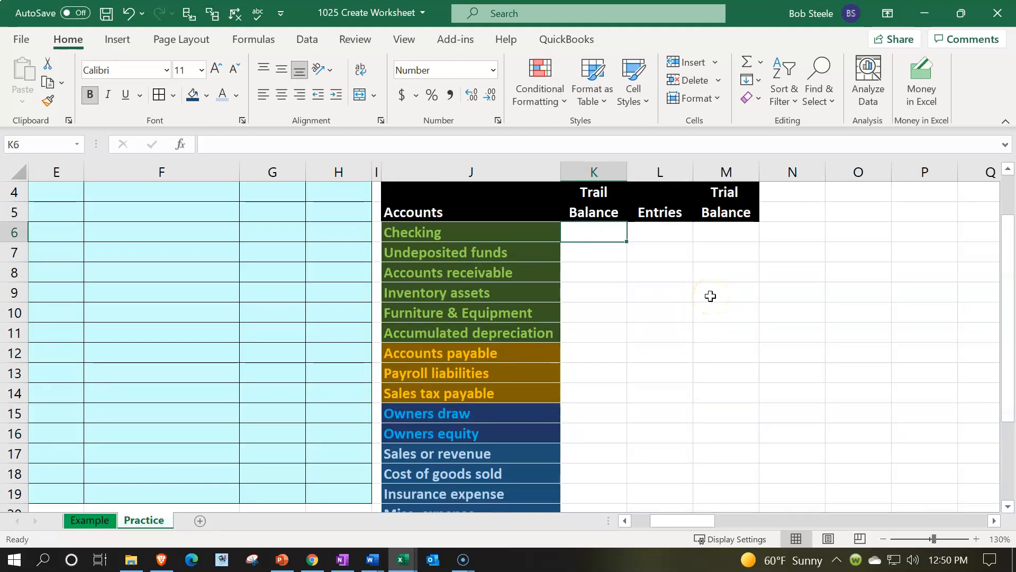
pyautogui.write('100000')
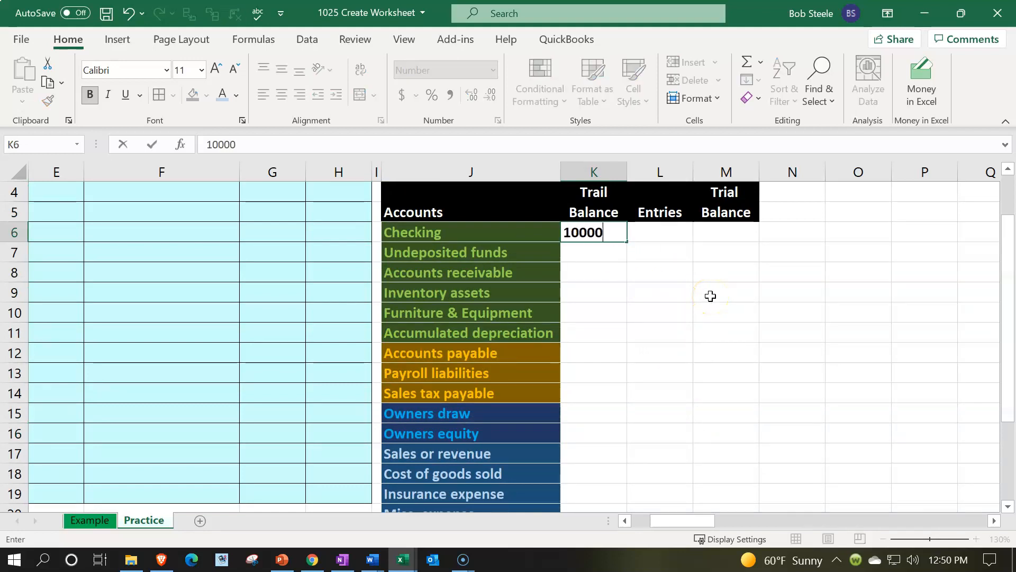
pyautogui.press('Return')
pyautogui.write('0')
pyautogui.press('Return')
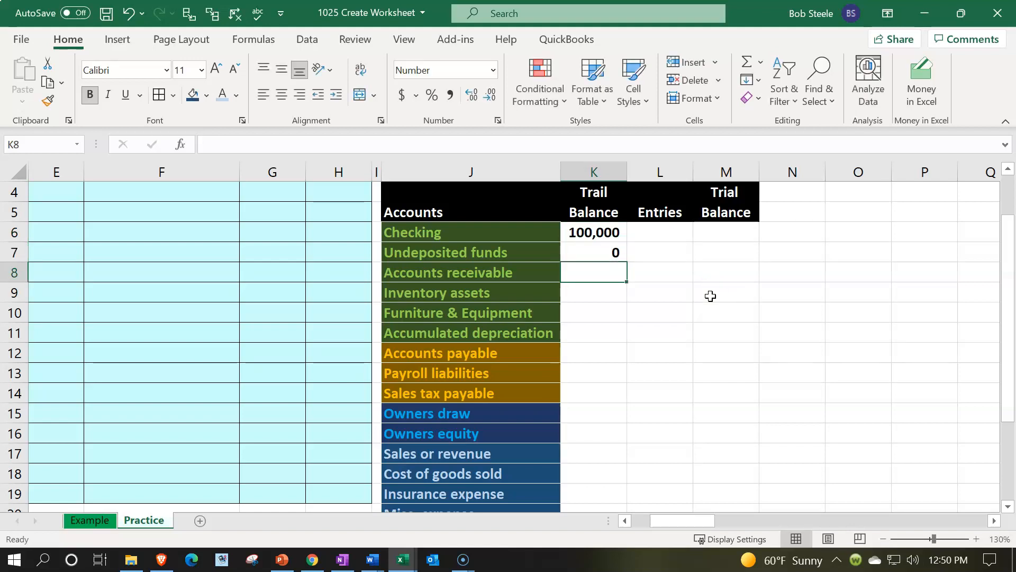
# Step: Enter beginning balances of 2000 for Accounts receivable, 4375 for Inventory assets and 16000 for Furniture & Equipment in K8:K10
pyautogui.write('2000')
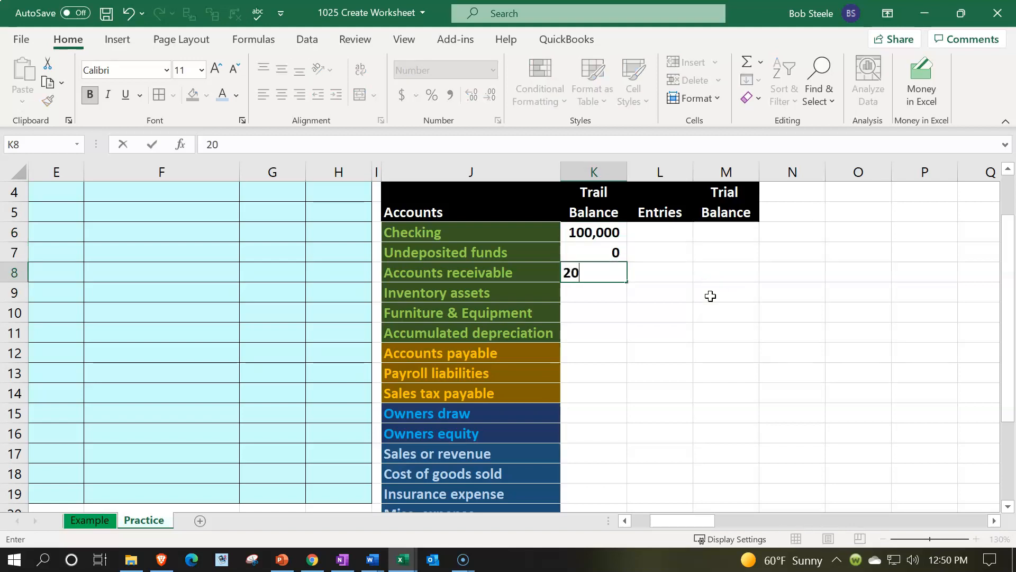
pyautogui.press('Return')
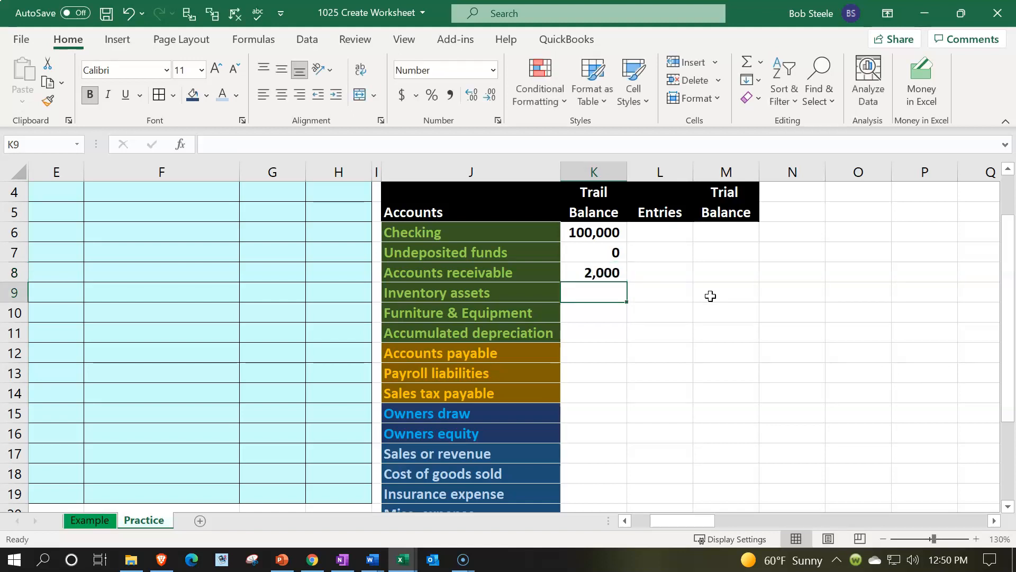
pyautogui.write('4375')
pyautogui.press('Return')
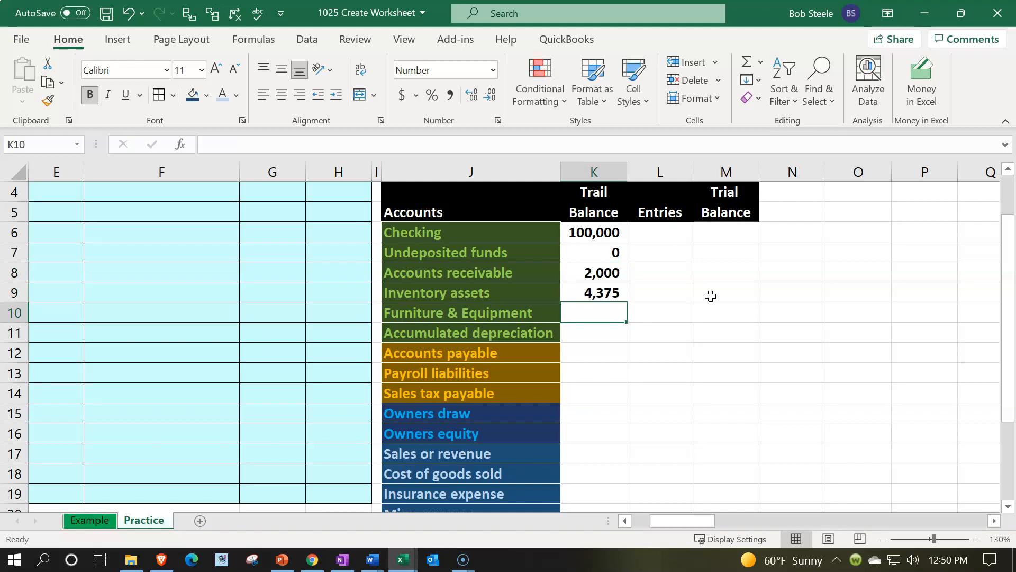
pyautogui.write('16000')
pyautogui.press('Return')
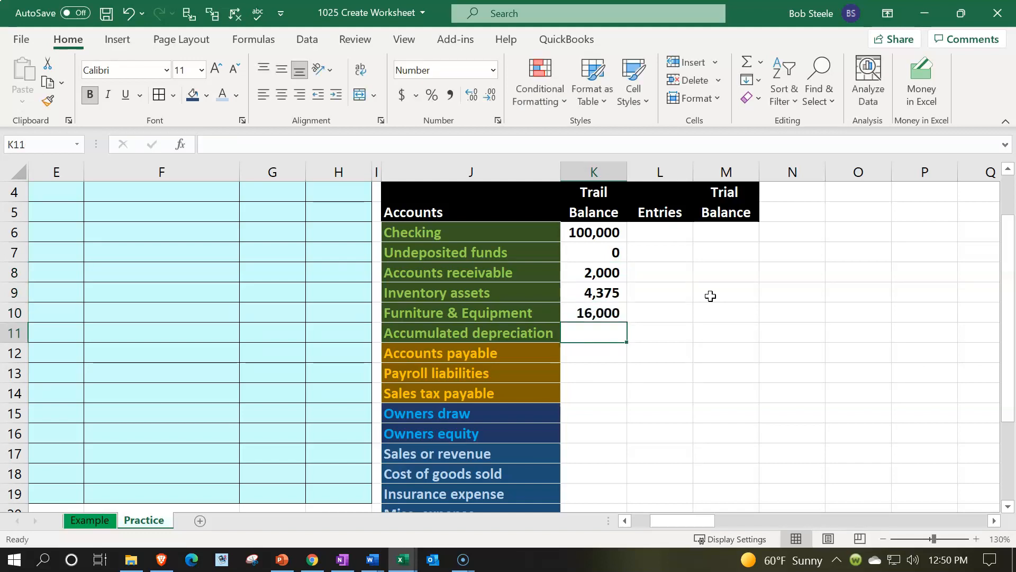
# Step: Enter credit balances of -4000 for Accumulated depreciation in K11 and -1600 for Accounts payable in K12
pyautogui.write('-')
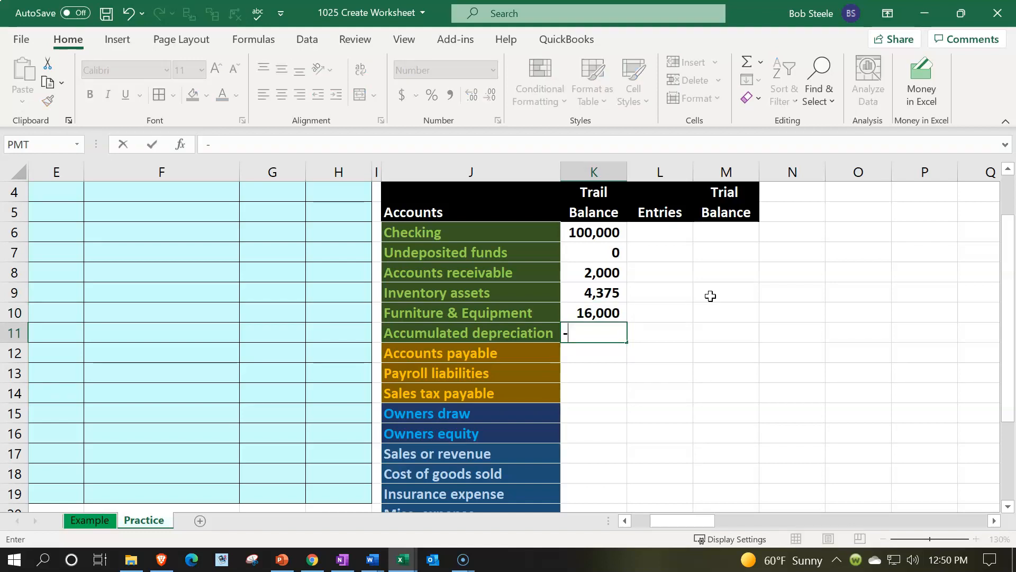
pyautogui.write('4000')
pyautogui.press('Return')
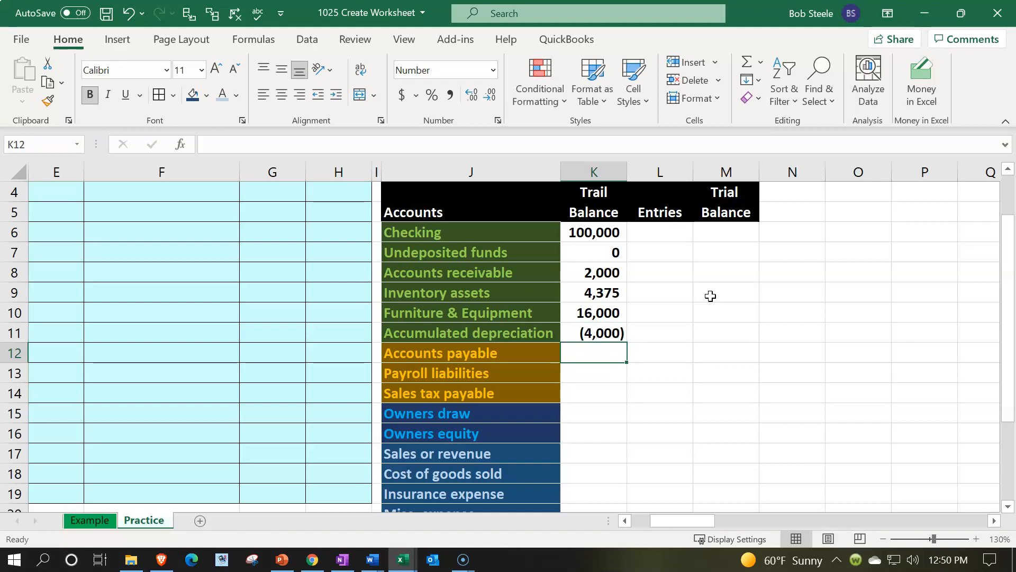
pyautogui.write('-')
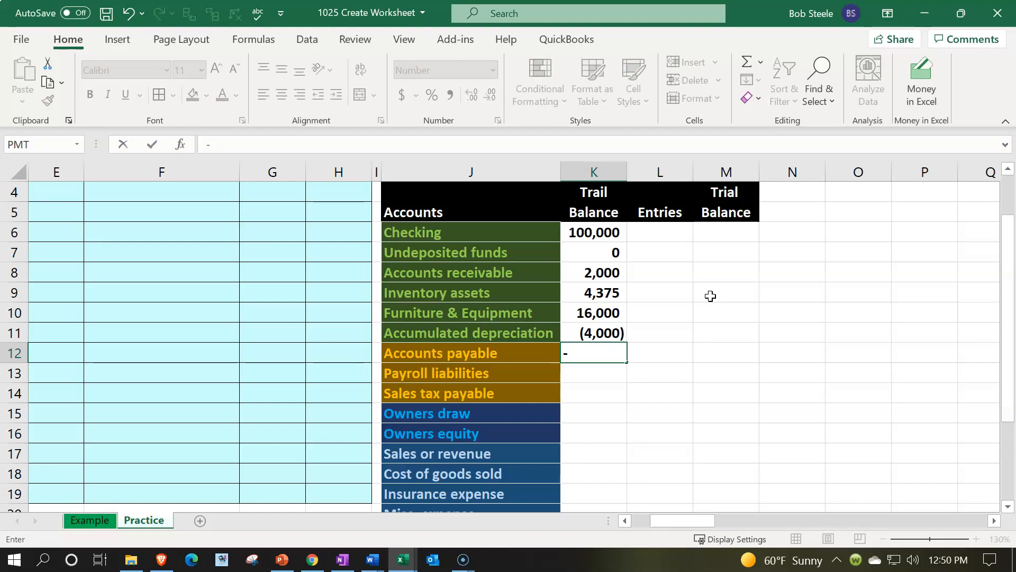
pyautogui.write('1600')
pyautogui.press('Return')
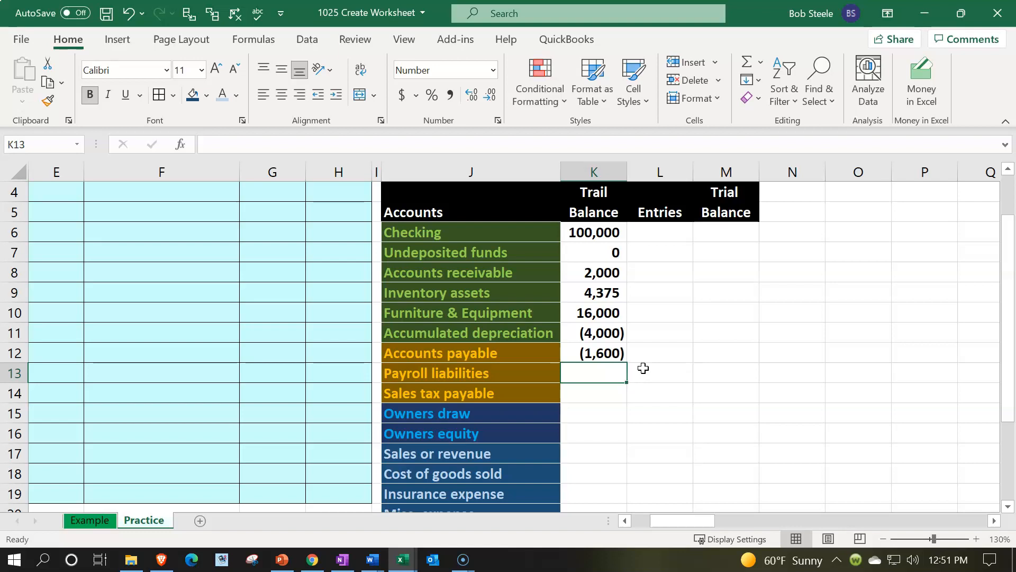
# Step: Delete the two blank rows 1 and 2 above the worksheet headers
pyautogui.scroll(1, 643, 368)
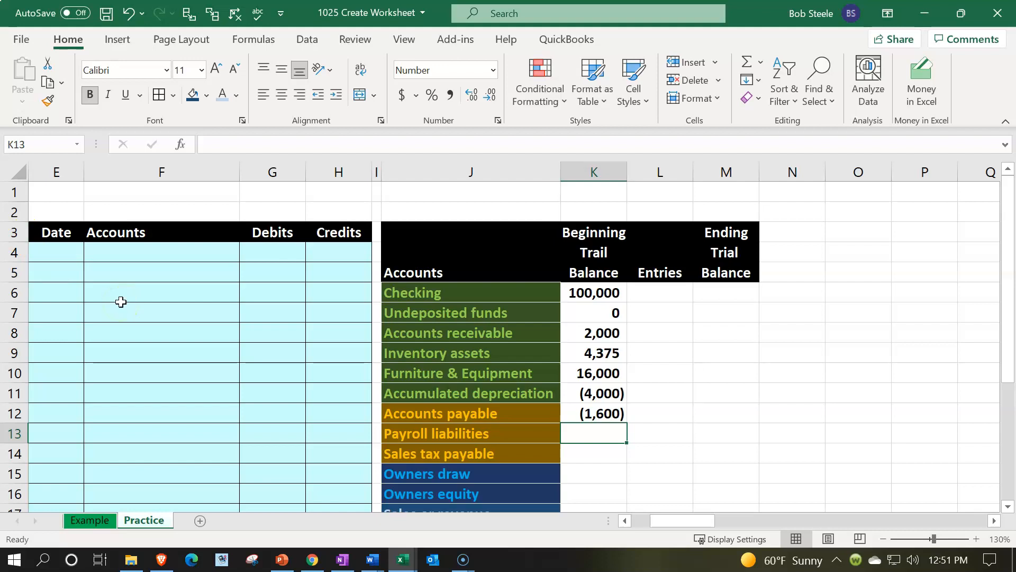
pyautogui.click(11, 190)
pyautogui.moveTo(9, 190); pyautogui.dragTo(11, 205)
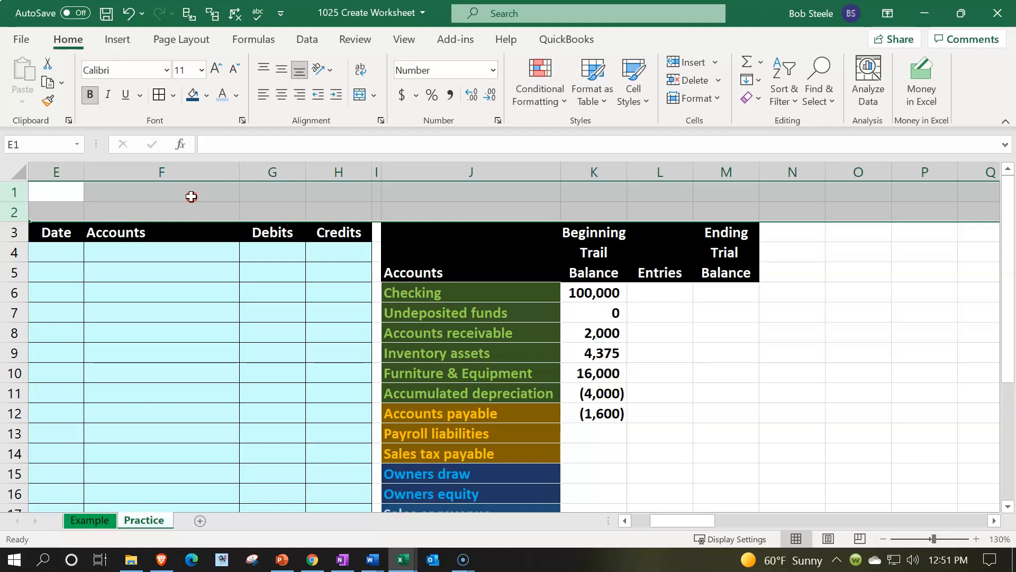
pyautogui.rightClick(191, 196)
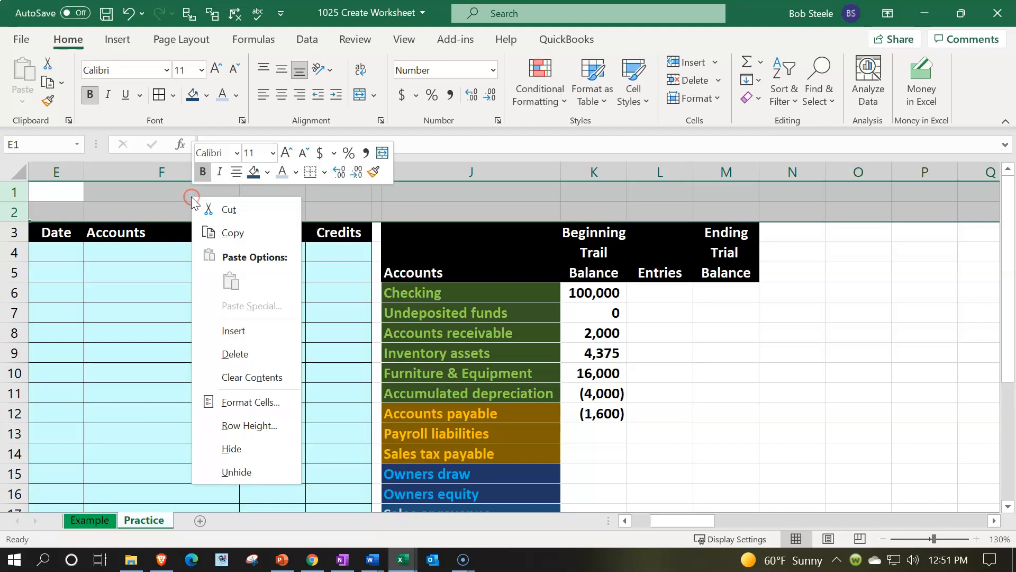
pyautogui.click(259, 351)
# Step: Enter 0 as the beginning balance for Payroll liabilities, Sales tax payable and Owners draw in K11:K13
pyautogui.click(591, 397)
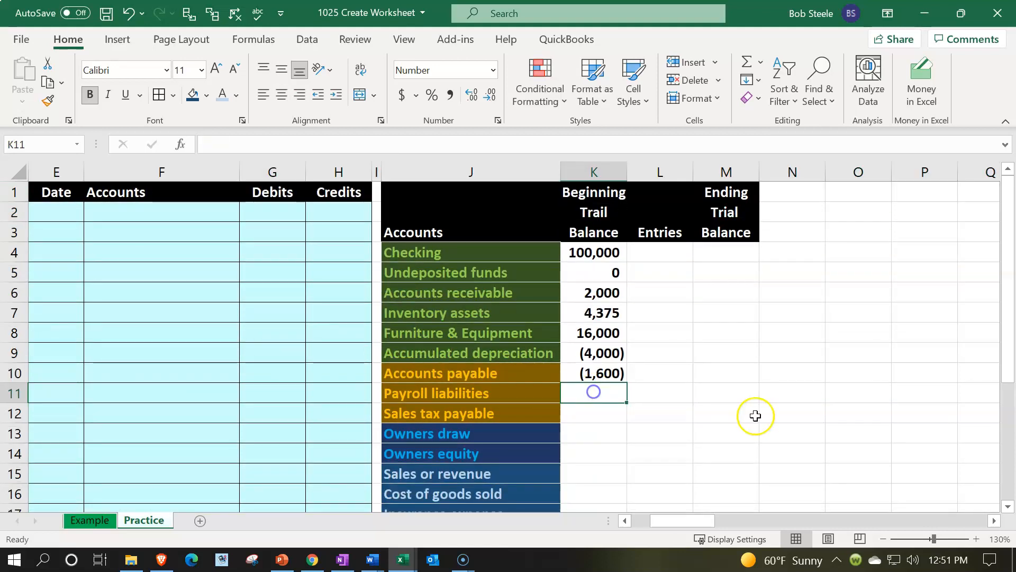
pyautogui.write('0')
pyautogui.press('Return')
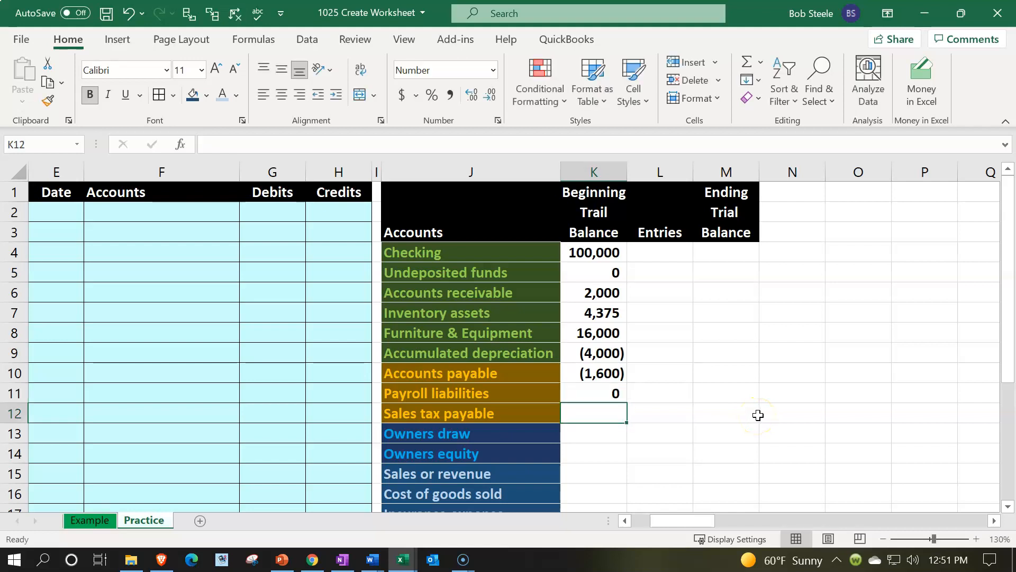
pyautogui.write('0')
pyautogui.press('Return')
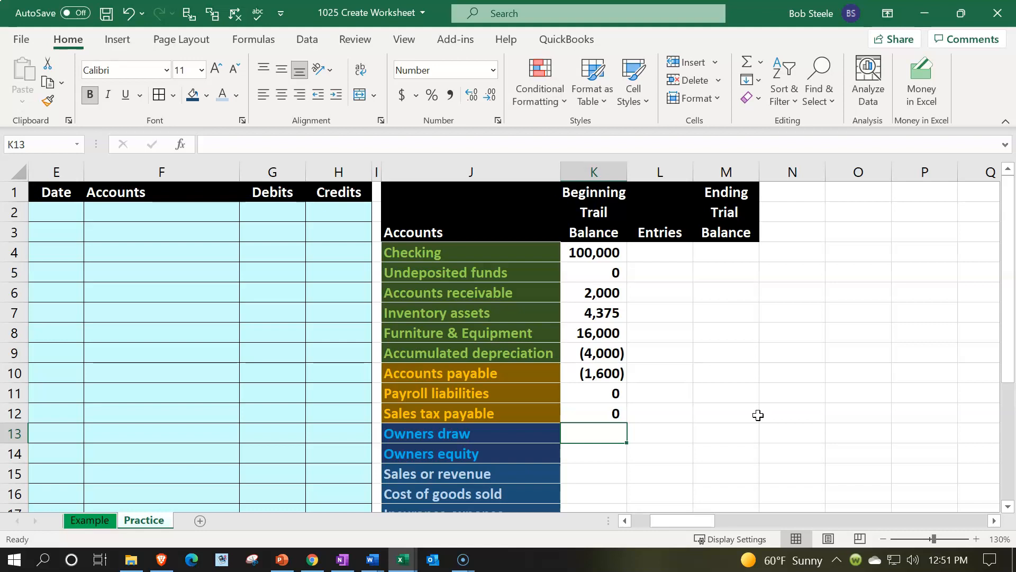
pyautogui.write('0')
pyautogui.press('Return')
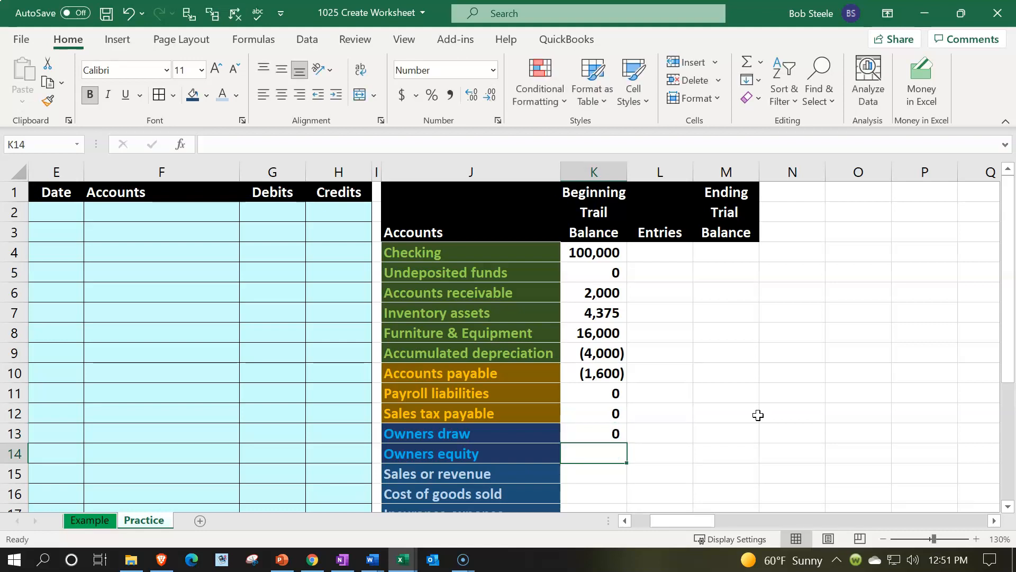
# Step: Enter a credit balance of -200000 for Sales or revenue in K15
pyautogui.press('Down')
pyautogui.press('Down')
pyautogui.press('Down')
pyautogui.press('Down')
pyautogui.press('Down')
pyautogui.press('Down')
pyautogui.press('Down')
pyautogui.press('Down')
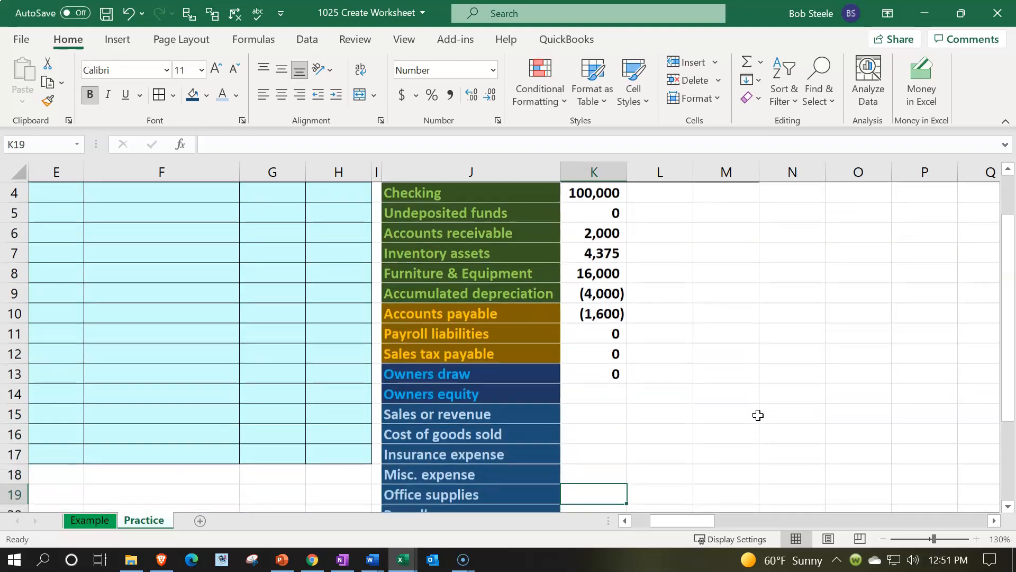
pyautogui.press('Up')
pyautogui.press('Up')
pyautogui.press('Up')
pyautogui.press('Up')
pyautogui.press('Up')
pyautogui.press('Up')
pyautogui.press('Up')
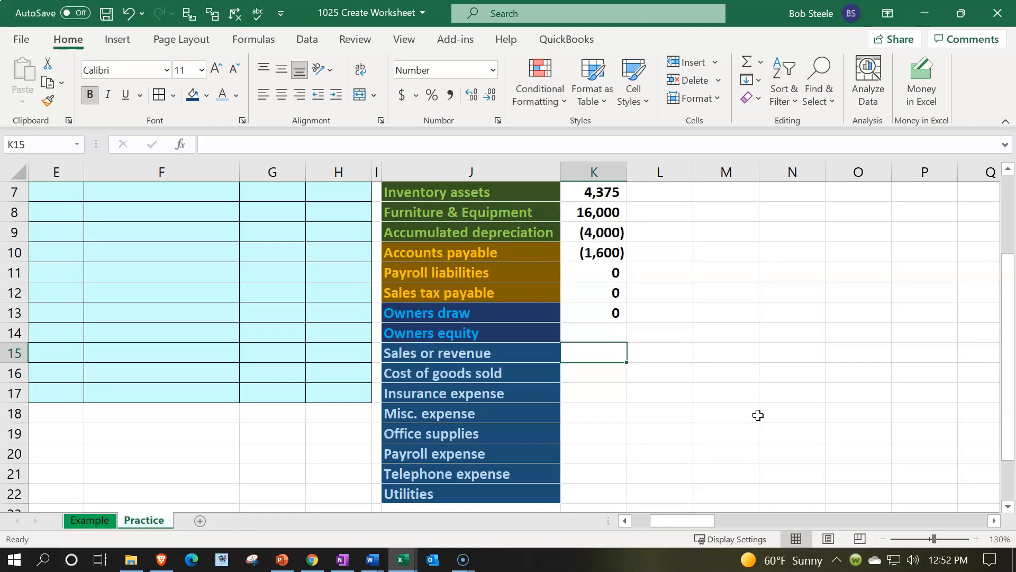
pyautogui.write('-200000')
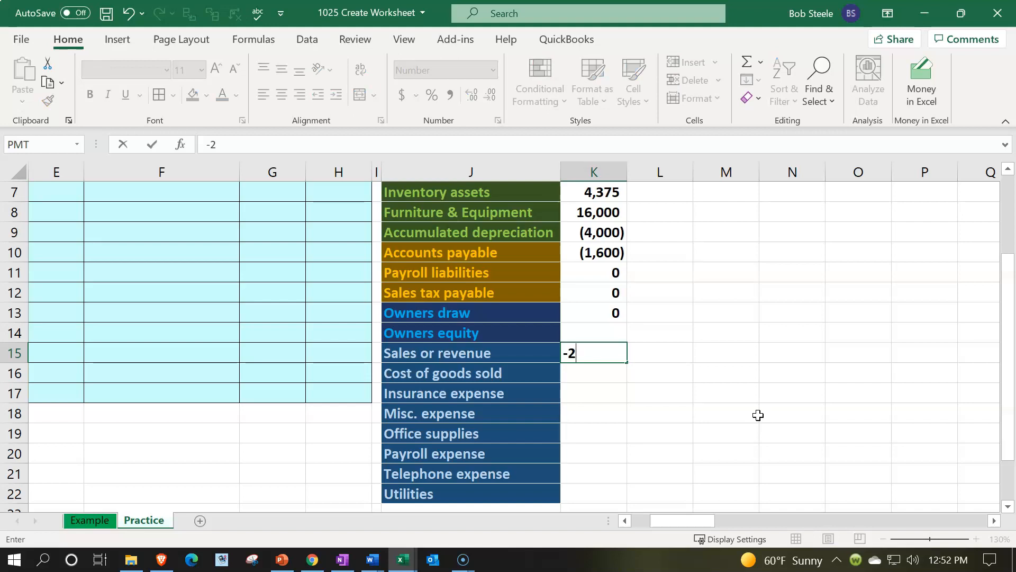
pyautogui.press('Return')
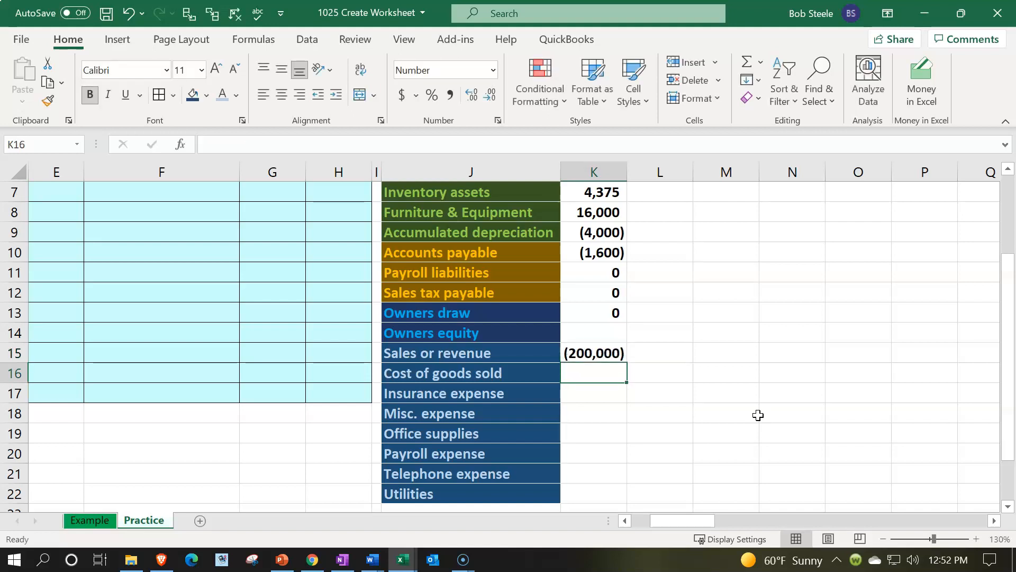
# Step: Calculate Cost of goods sold in K16 as 80% of revenue with the formula =-K15*.8
pyautogui.write('16')
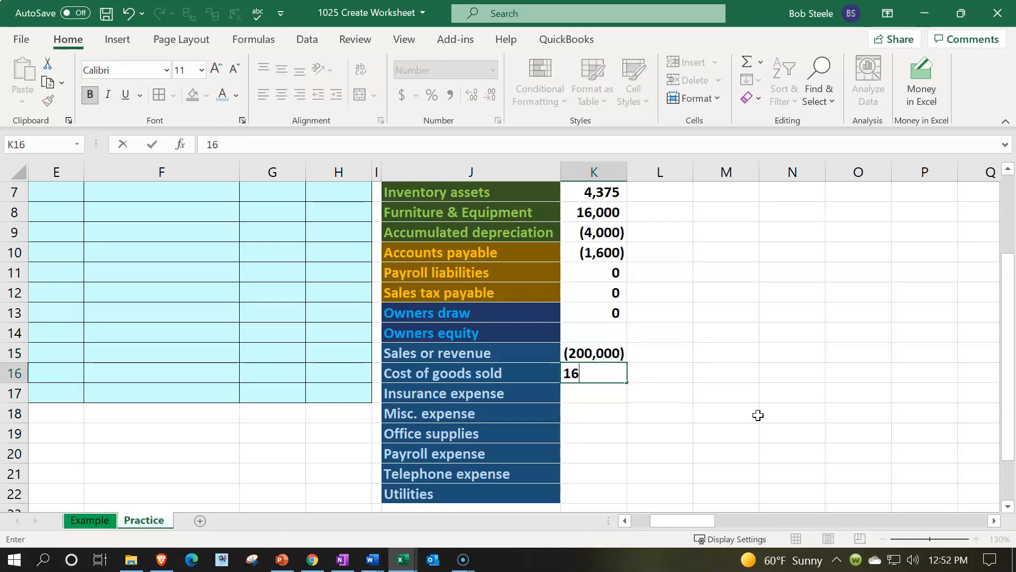
pyautogui.press('BackSpace')
pyautogui.press('BackSpace')
pyautogui.write('=-')
pyautogui.press('Up')
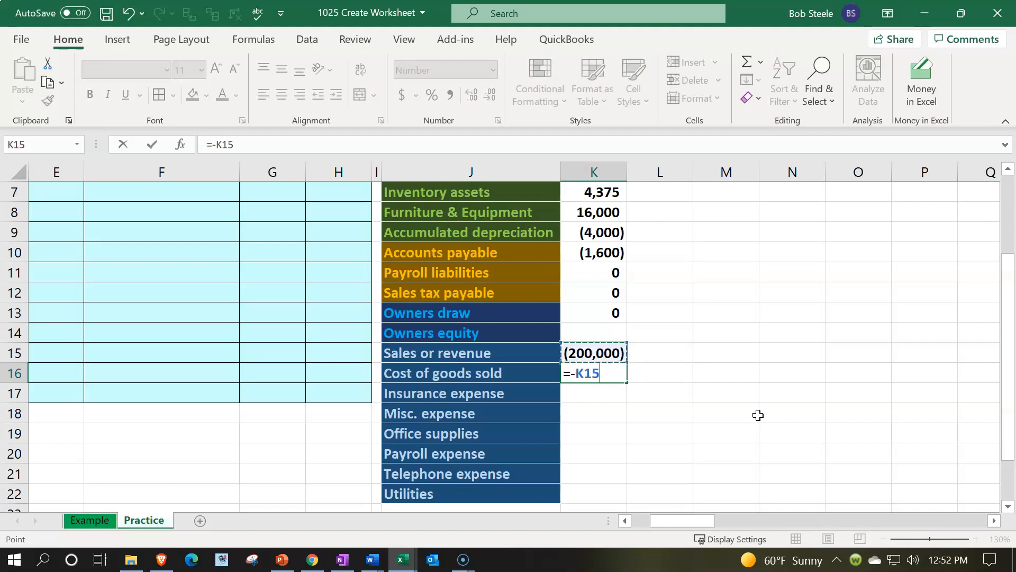
pyautogui.write('*.8')
pyautogui.press('Return')
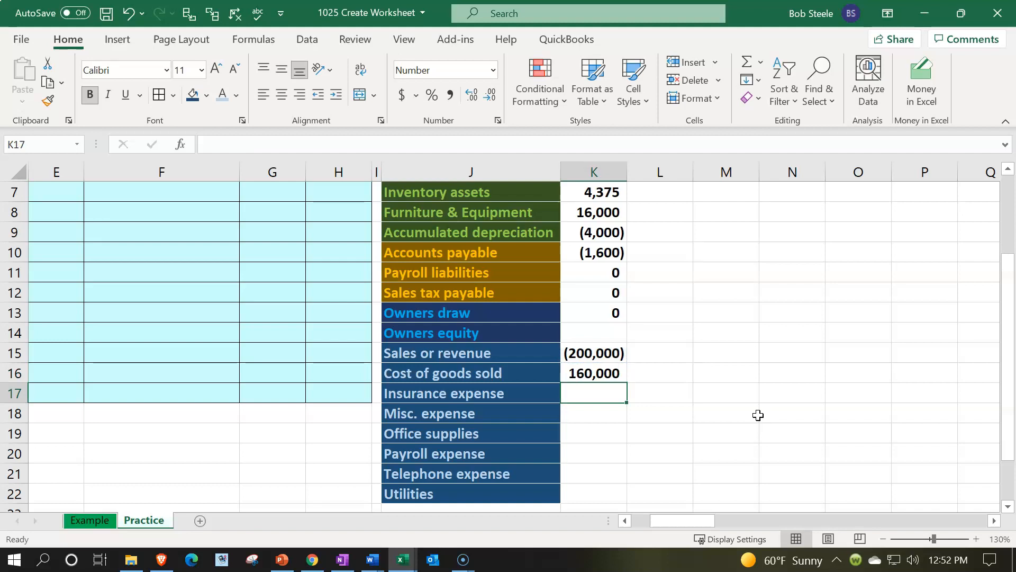
# Step: Enter balances of 1600, 600, 490, 800, 2700 and 1900 for the accounts from Insurance expense through Utilities in K17:K22
pyautogui.write('1600')
pyautogui.press('Return')
pyautogui.write('600')
pyautogui.press('Return')
pyautogui.write('490')
pyautogui.press('Return')
pyautogui.write('800')
pyautogui.press('Return')
pyautogui.write('2700')
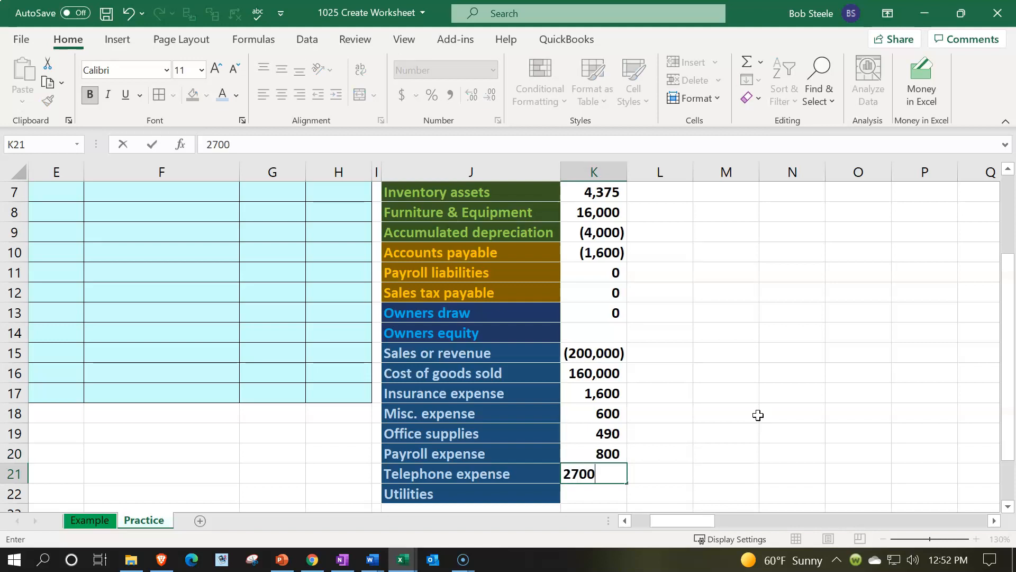
pyautogui.press('Return')
pyautogui.write('1900')
pyautogui.press('Return')
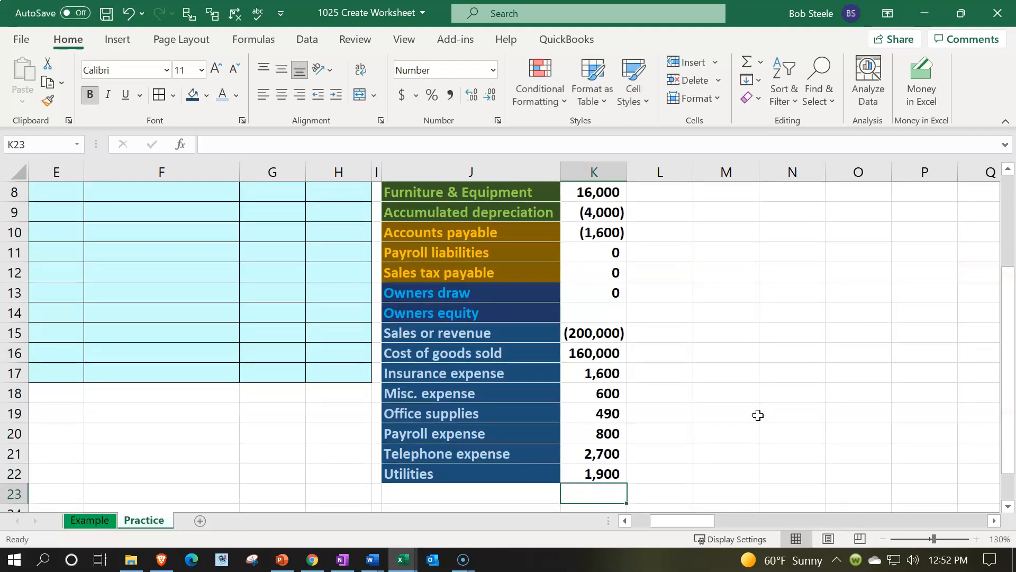
# Step: Label J23, directly below Utilities, as "Total debits & credits"
pyautogui.press('Left')
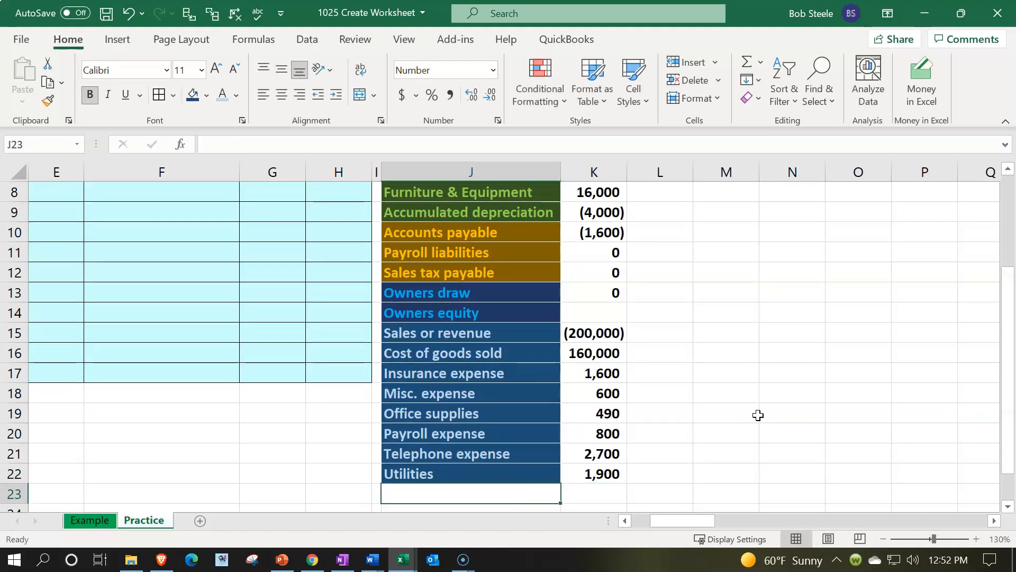
pyautogui.write('Total debits & credits')
pyautogui.press('Right')
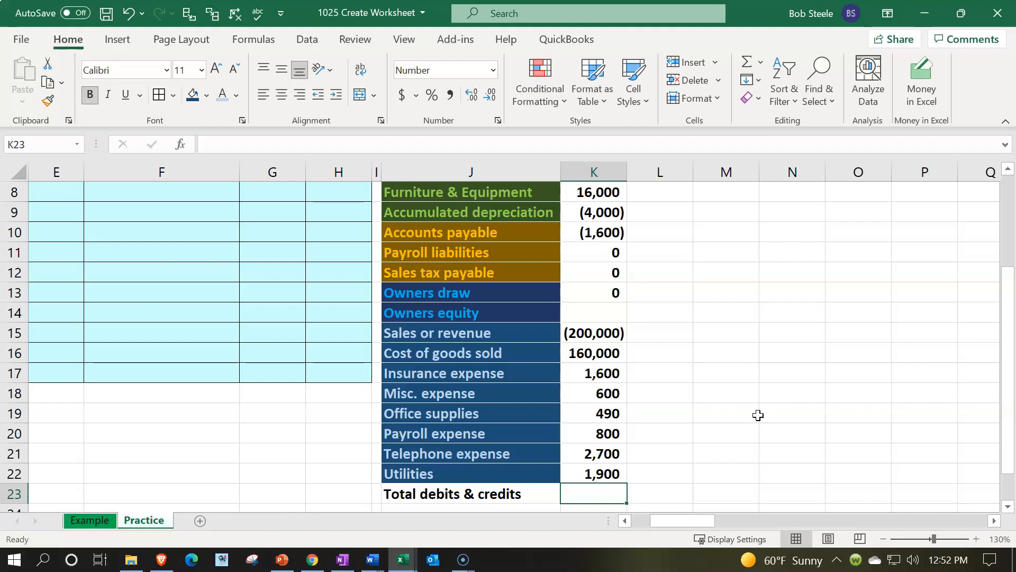
# Step: Total the beginning trial balance in K23 with a SUM formula over K4:K22
pyautogui.write('=sum')
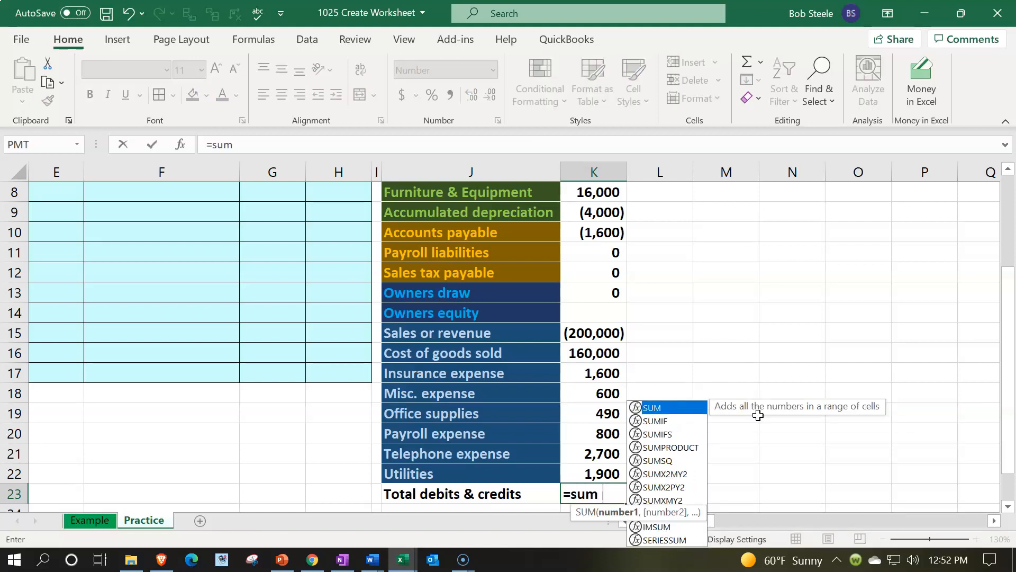
pyautogui.write('(')
pyautogui.press('Up')
pyautogui.hotkey('shift', 'Up')
pyautogui.hotkey('shift', 'Up')
pyautogui.hotkey('shift', 'Up')
pyautogui.hotkey('shift', 'Up')
pyautogui.hotkey('shift', 'Up')
pyautogui.hotkey('shift', 'Up')
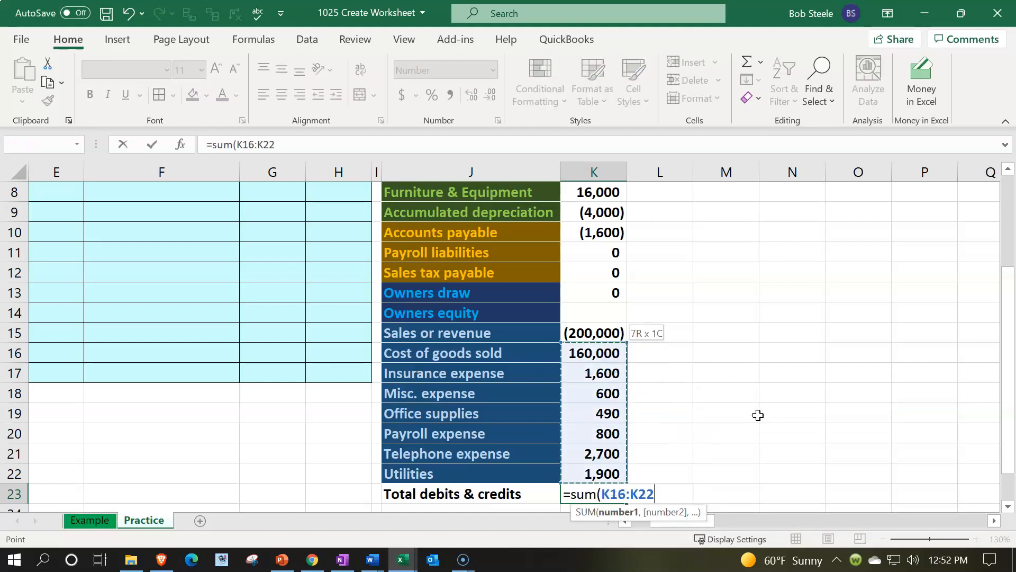
pyautogui.hotkey('shift', 'Up')
pyautogui.hotkey('shift', 'Up')
pyautogui.hotkey('shift', 'Up')
pyautogui.hotkey('shift', 'Up')
pyautogui.hotkey('shift', 'Up')
pyautogui.hotkey('shift', 'Up')
pyautogui.hotkey('shift', 'Up')
pyautogui.hotkey('shift', 'Up')
pyautogui.hotkey('shift', 'Up')
pyautogui.hotkey('shift', 'Up')
pyautogui.hotkey('shift', 'Up')
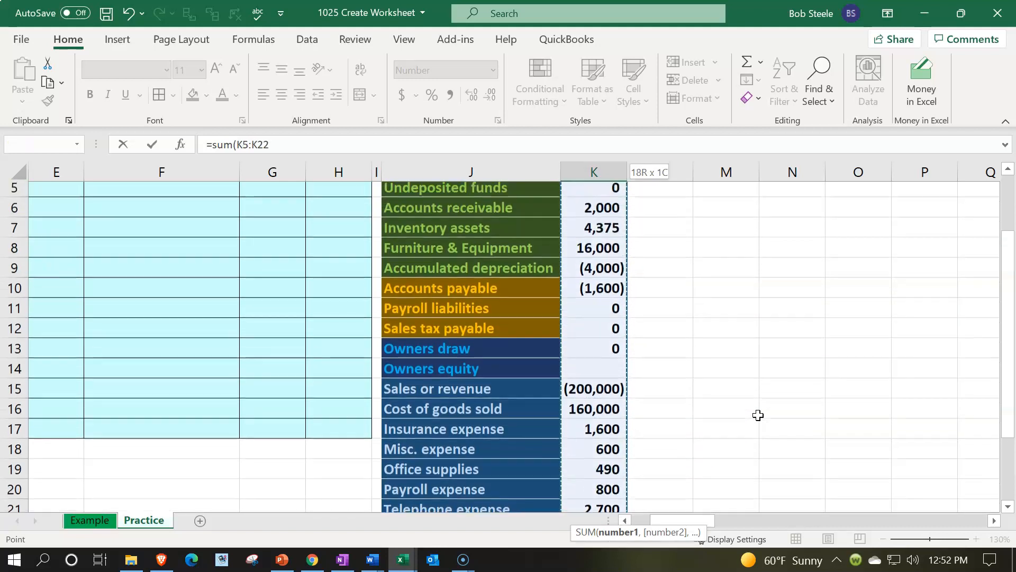
pyautogui.hotkey('shift', 'Up')
pyautogui.hotkey('shift', 'Up')
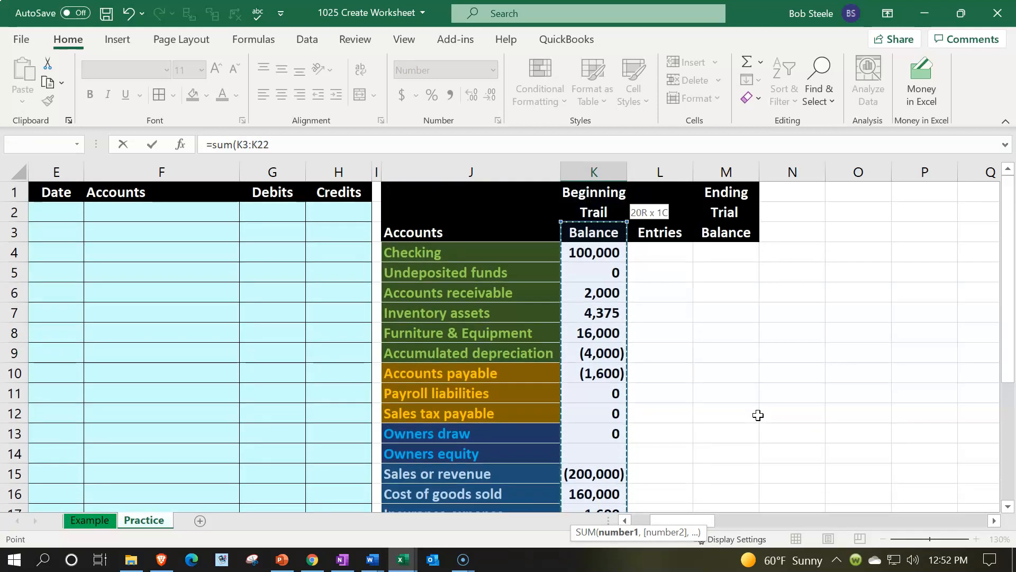
pyautogui.press('Return')
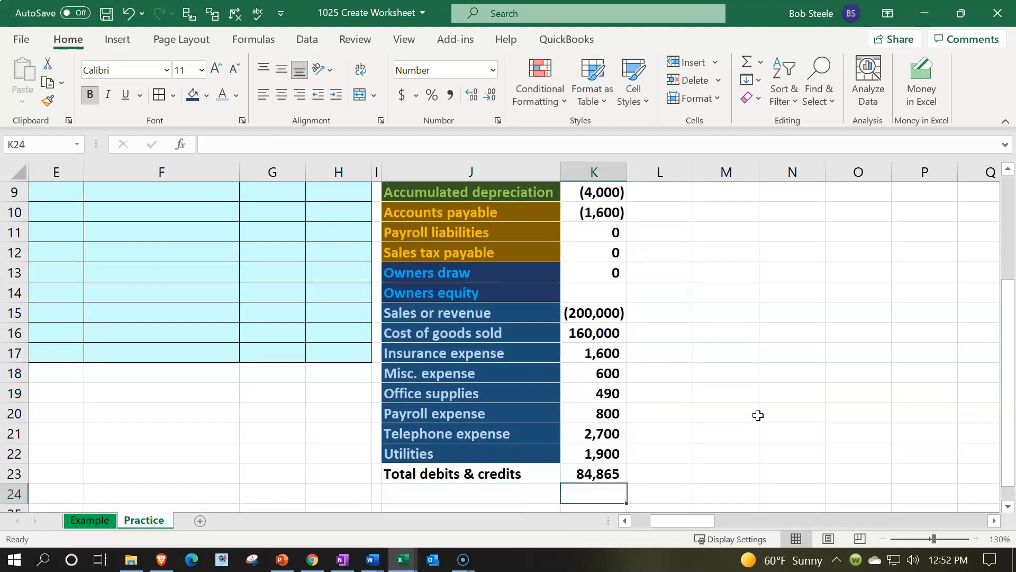
# Step: Correct the Payroll expense balance in K20 to 8000
pyautogui.press('Up')
pyautogui.press('Up')
pyautogui.press('Up')
pyautogui.press('Up')
pyautogui.press('Up')
pyautogui.press('Up')
pyautogui.press('Up')
pyautogui.press('Up')
pyautogui.press('Up')
pyautogui.press('Up')
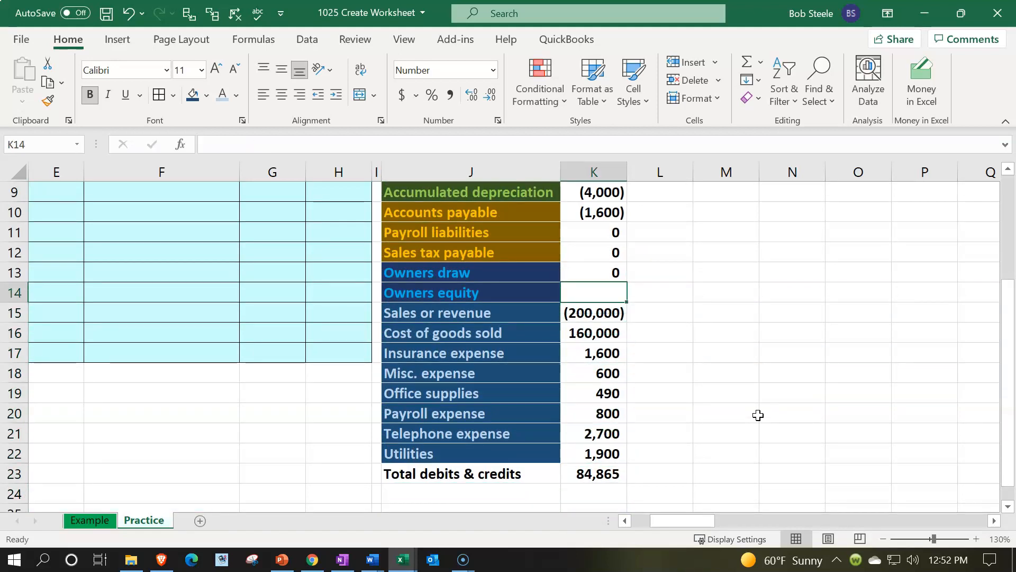
pyautogui.scroll(2, 759, 415)
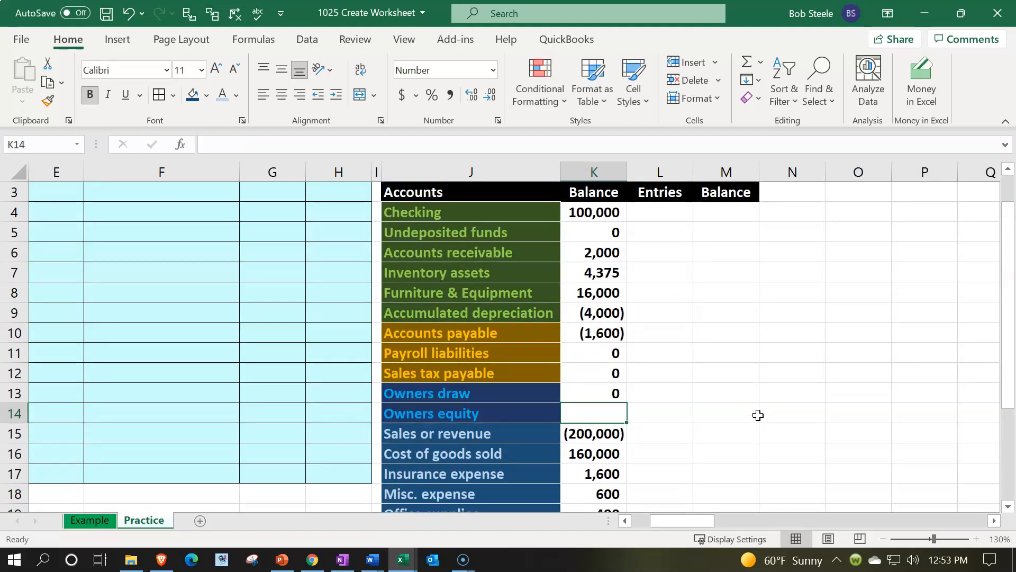
pyautogui.scroll(-2, 758, 415)
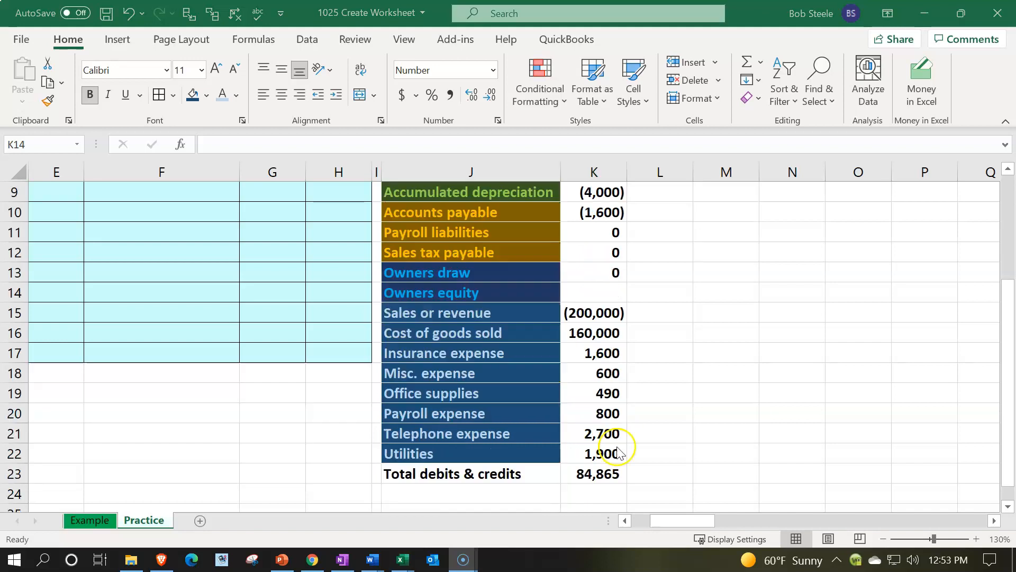
pyautogui.click(593, 413)
pyautogui.write('8000')
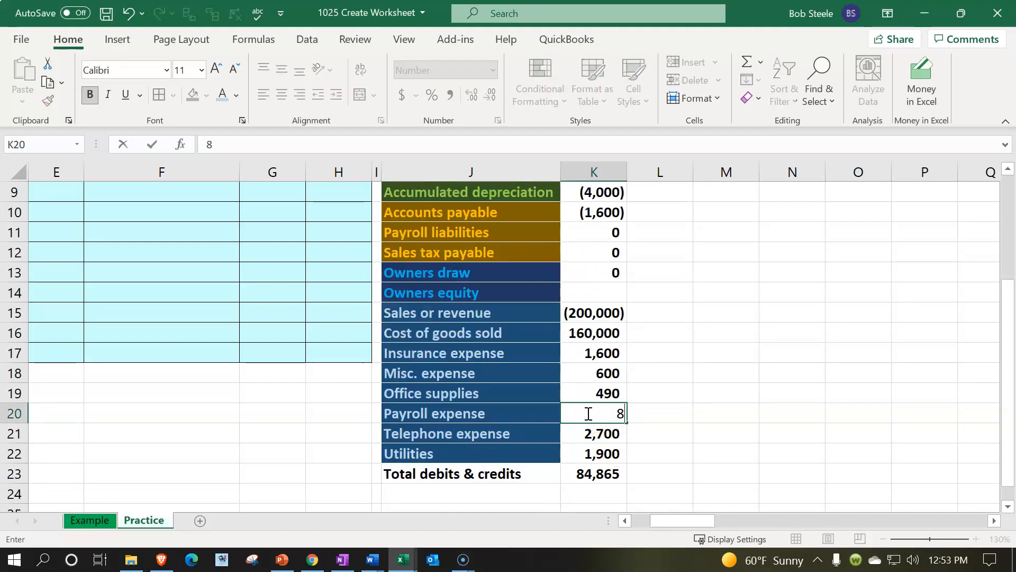
pyautogui.press('Return')
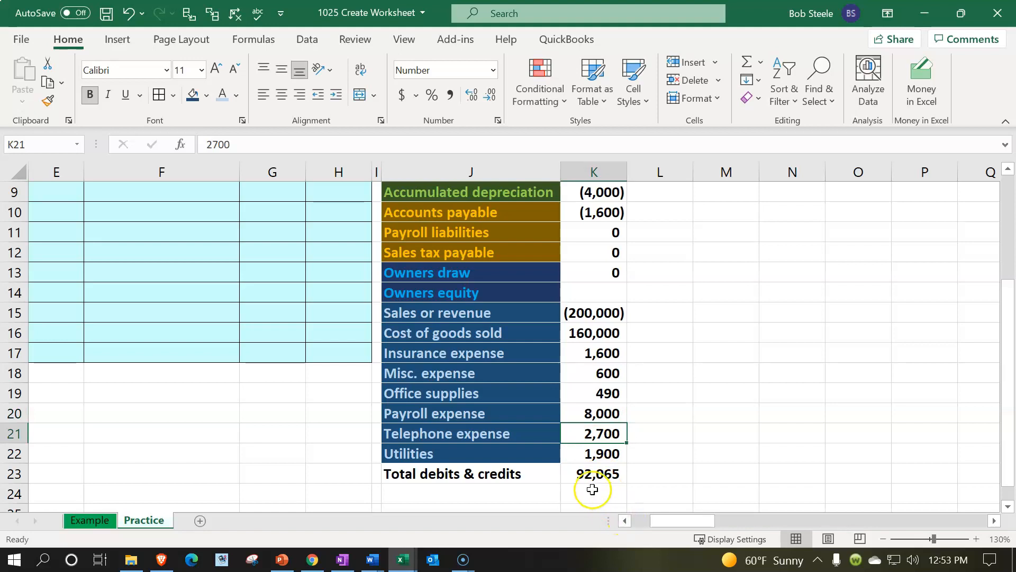
# Step: Enter a balancing credit of -92065 for Owners equity in K14 and check the total in K23
pyautogui.click(576, 475)
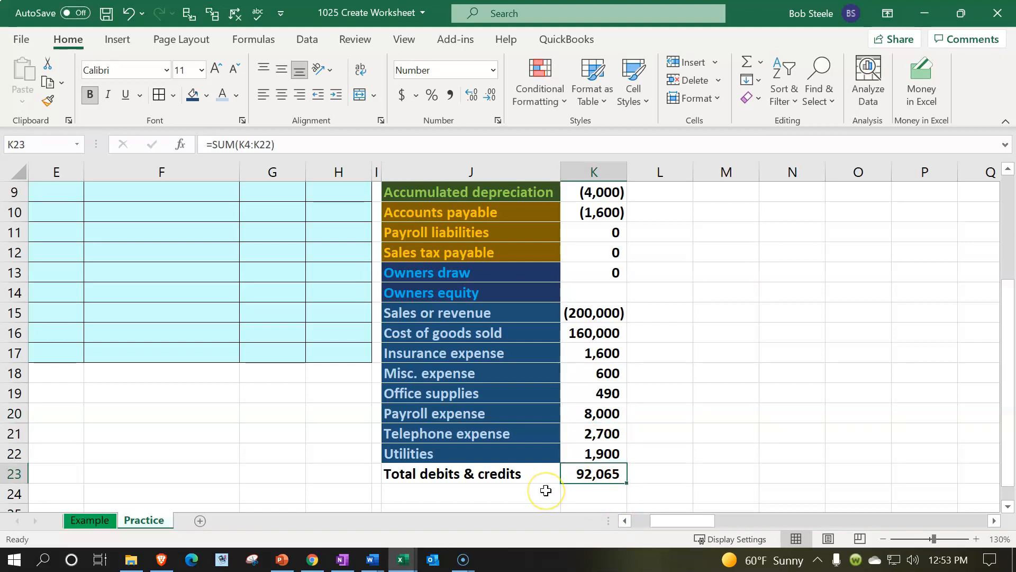
pyautogui.scroll(1, 553, 455)
pyautogui.click(593, 351)
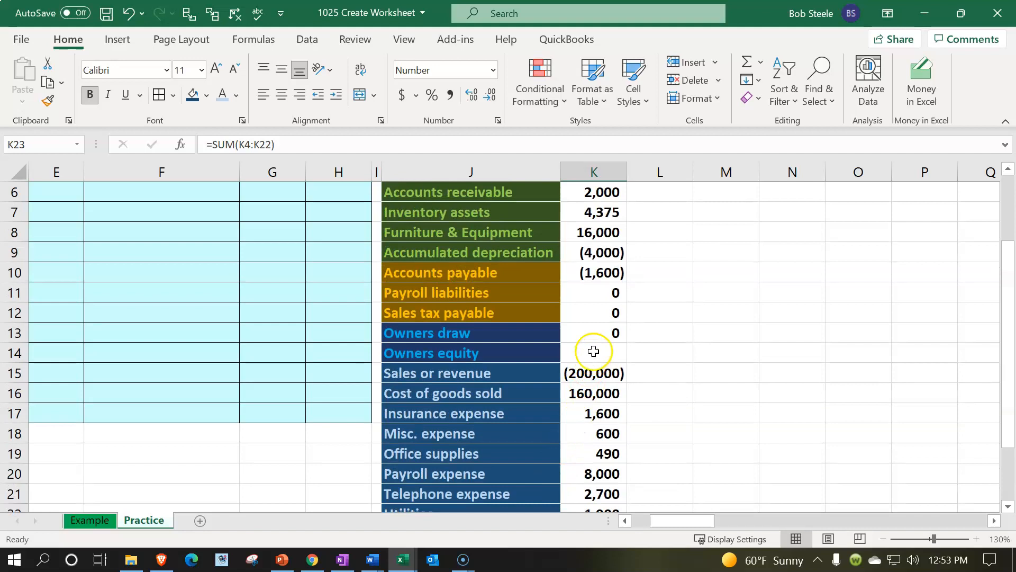
pyautogui.scroll(-1, 724, 362)
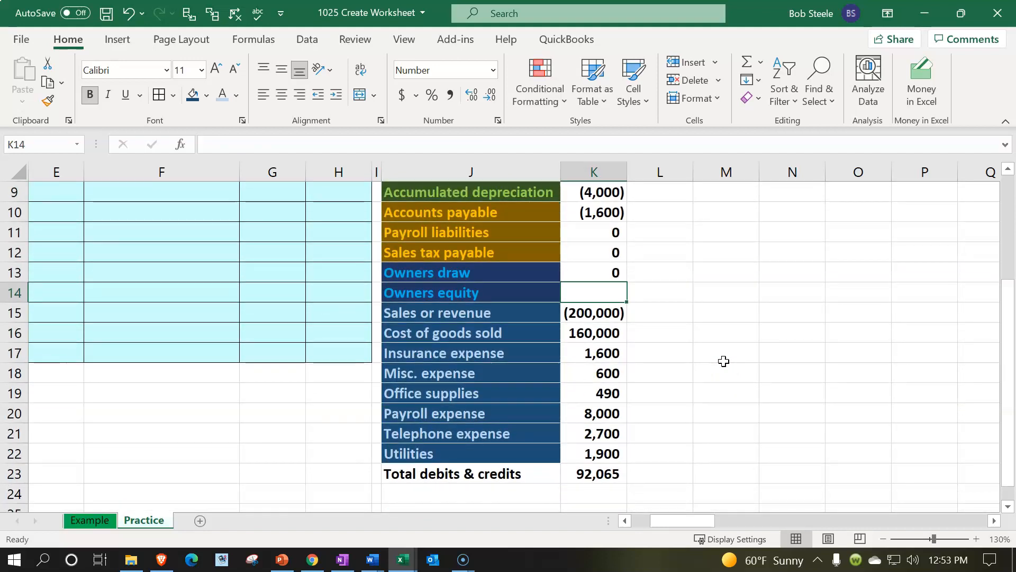
pyautogui.write('-92')
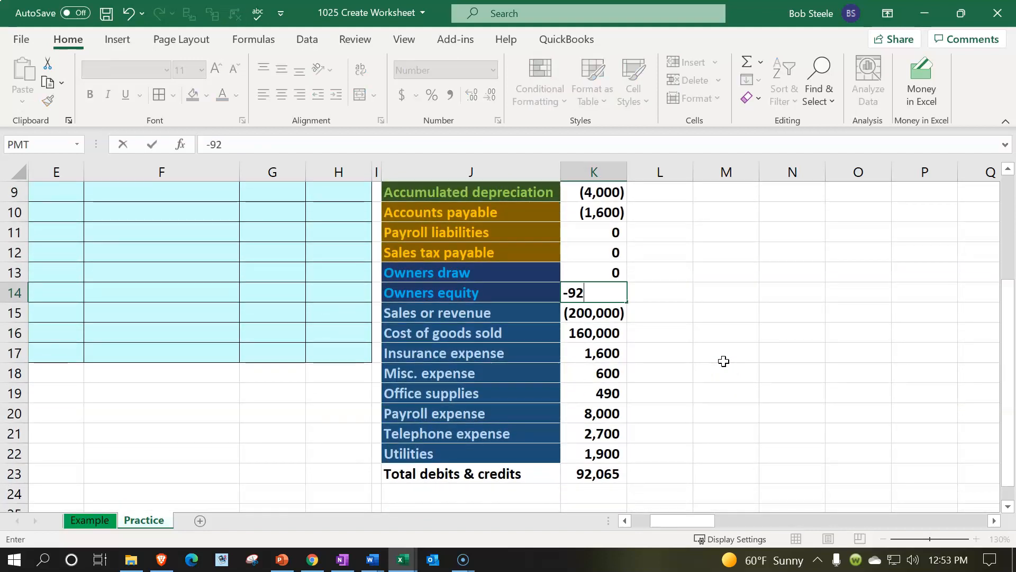
pyautogui.write('065')
pyautogui.press('Return')
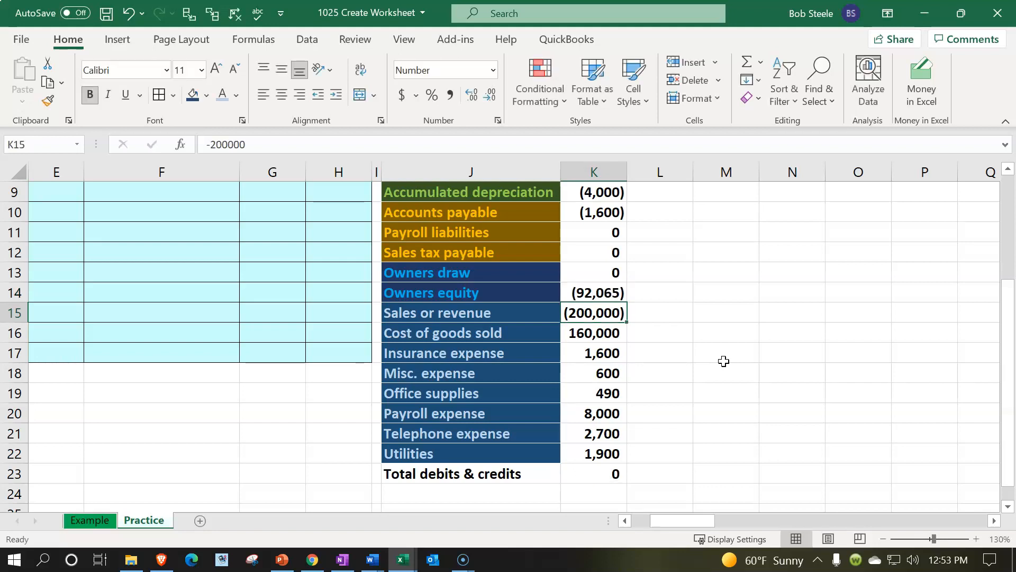
pyautogui.click(588, 477)
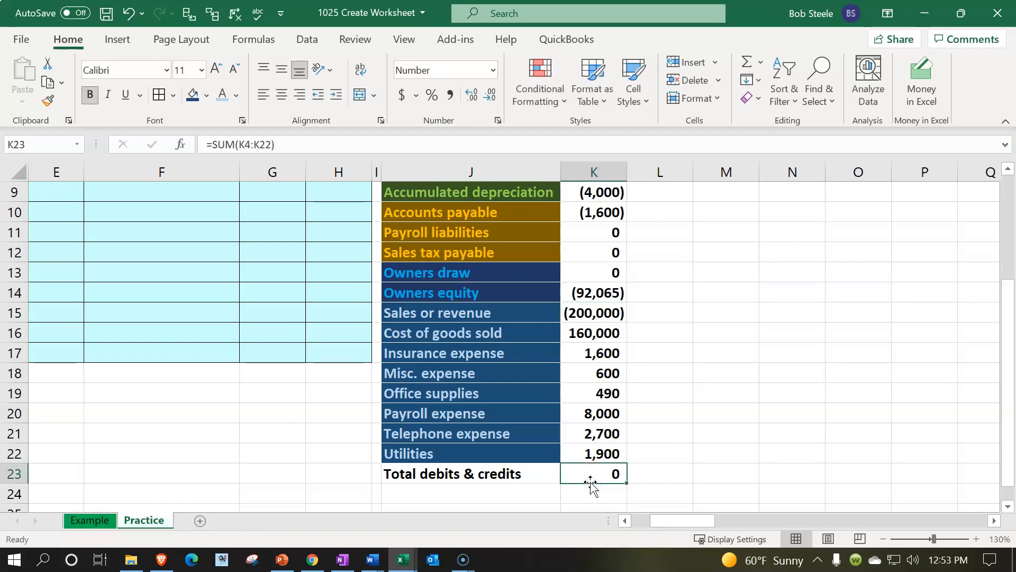